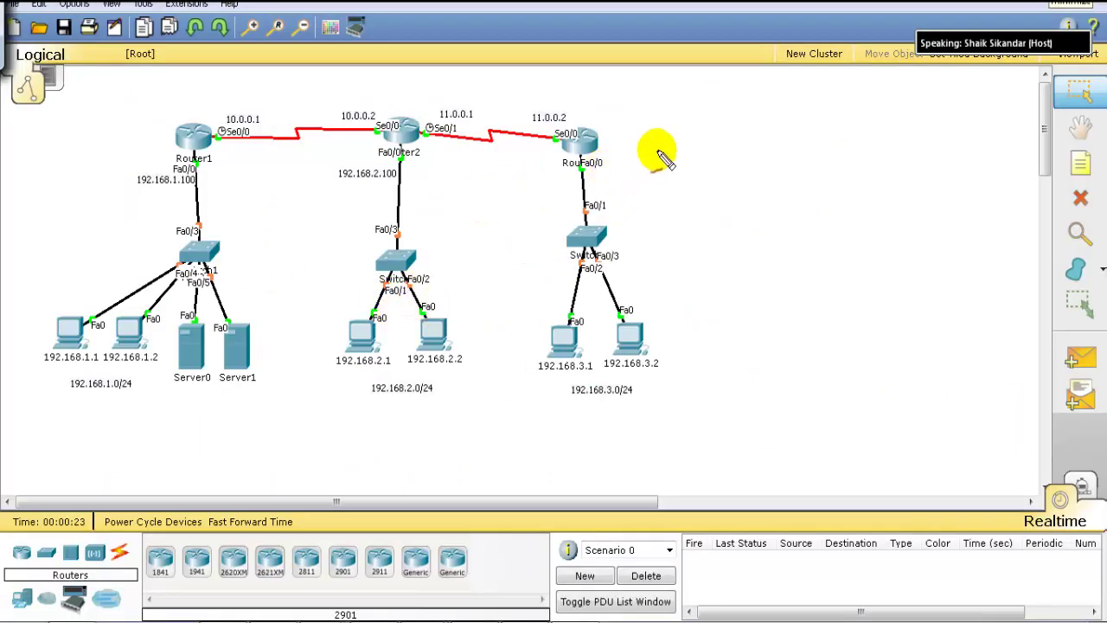
left_click_drag(691, 116, 729, 141)
mouse_move(724, 117)
left_mouse_down()
mouse_move(736, 115)
mouse_move(736, 139)
left_mouse_up()
mouse_move(744, 129)
left_mouse_down()
mouse_move(744, 154)
mouse_move(776, 119)
mouse_move(798, 116)
mouse_move(813, 136)
left_mouse_up()
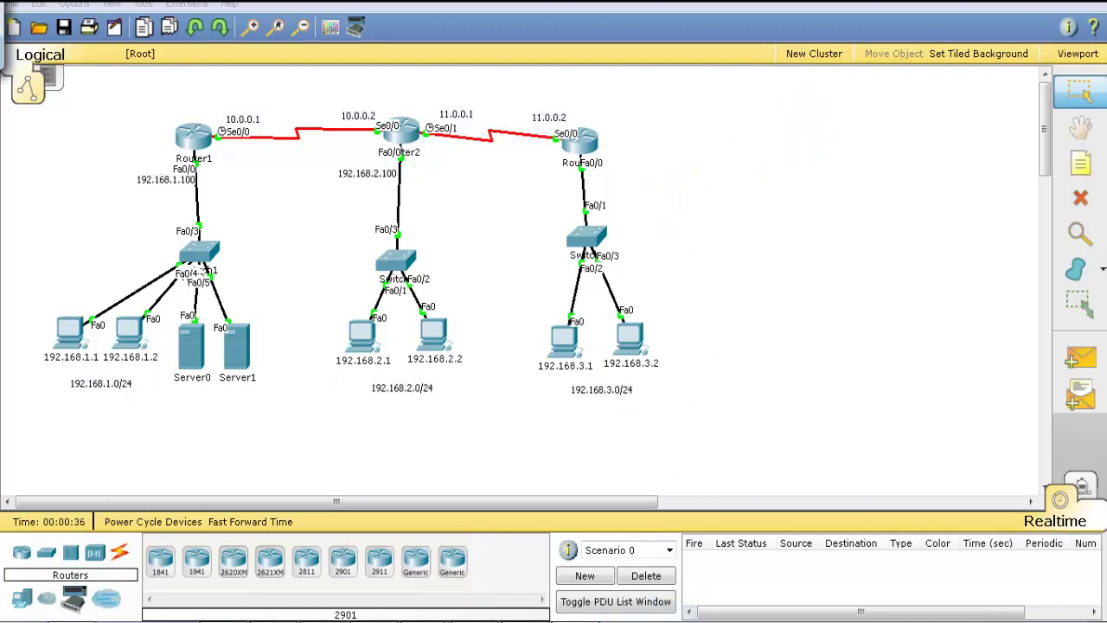
Open Router1's command-line interface and enter privileged EXEC mode with enable
left_click(192, 139)
left_click_drag(414, 106, 516, 90)
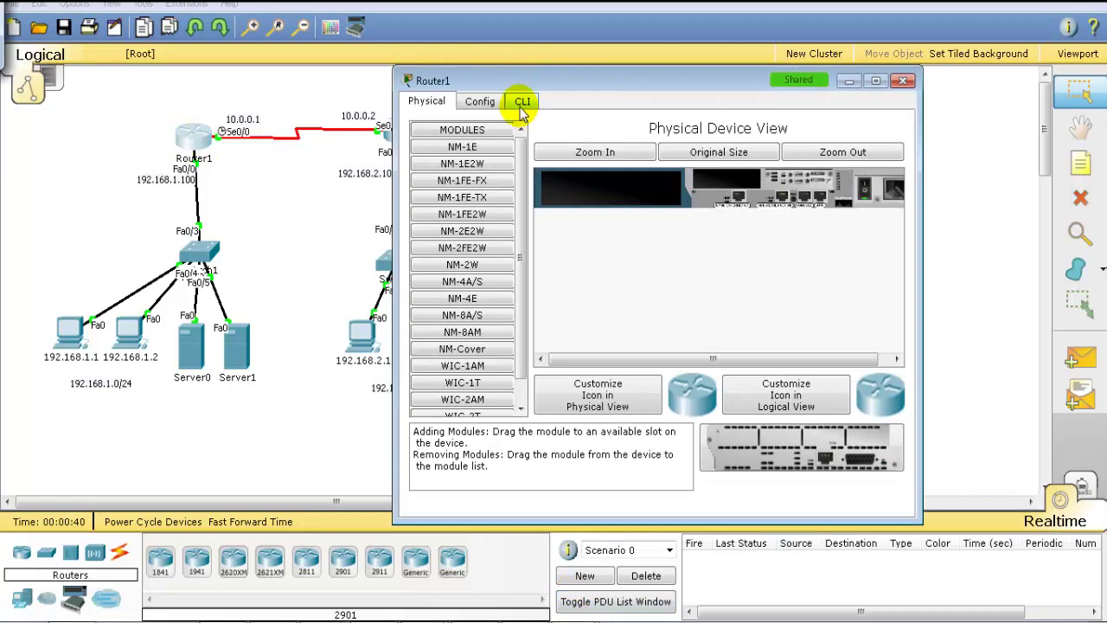
left_click(522, 102)
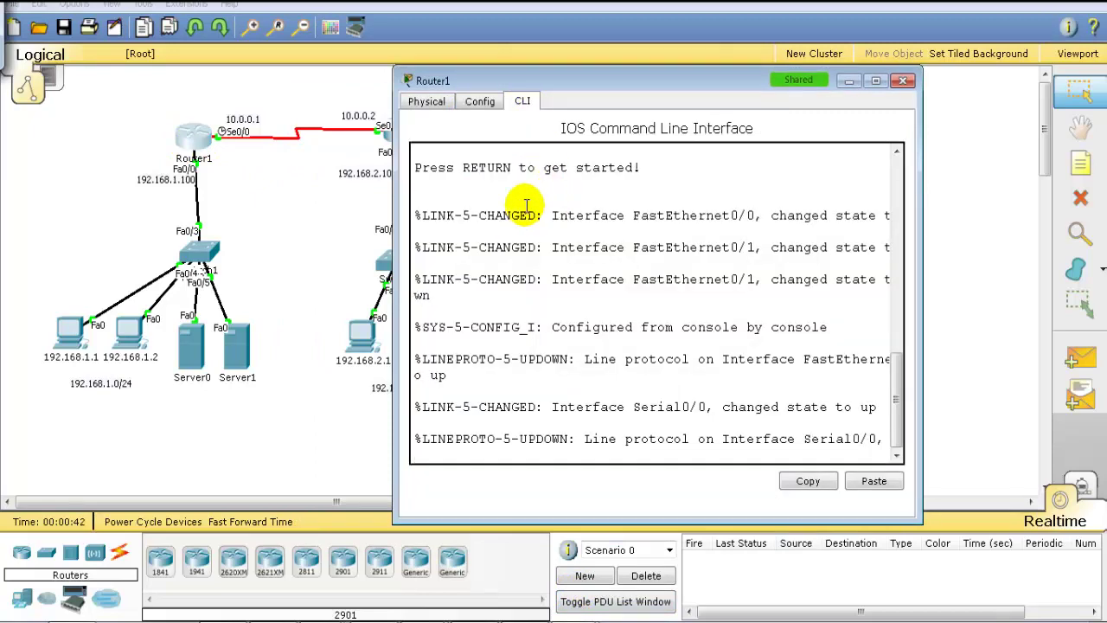
key("Return")
type("en")
key("Tab")
key("Return")
Show Router1's interface summary with sh ip int brief and check the FastEthernet0/0 and Serial0/0 addresses and status
type("sh ip i")
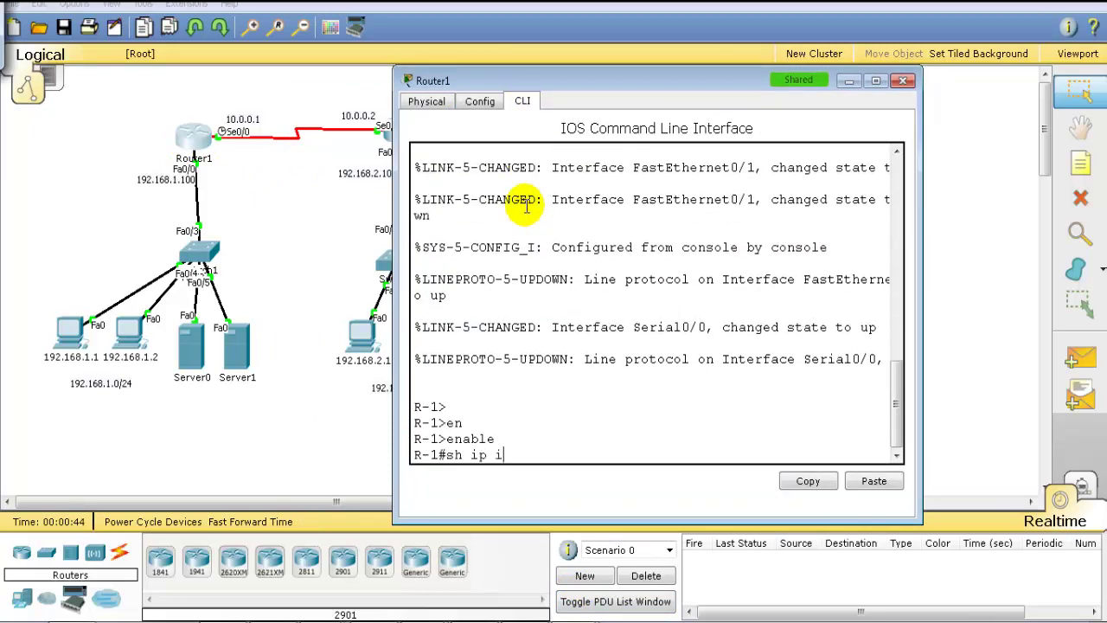
type("nt br")
key("Tab")
key("Return")
left_click_drag(921, 307, 1096, 306)
left_click_drag(509, 344, 741, 349)
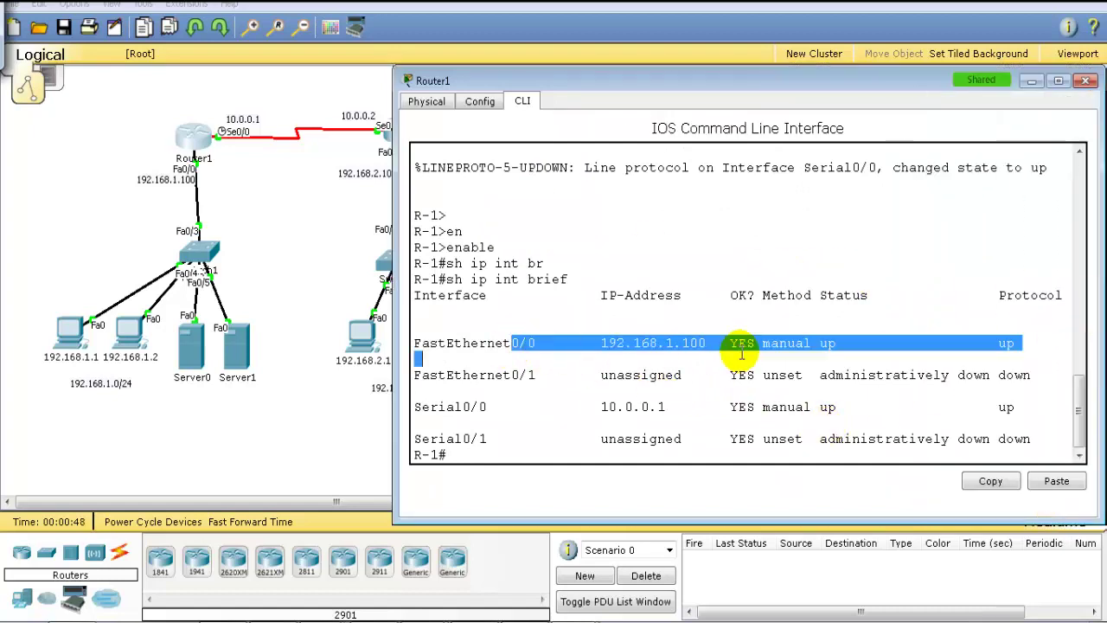
left_click_drag(507, 406, 739, 423)
key("Return")
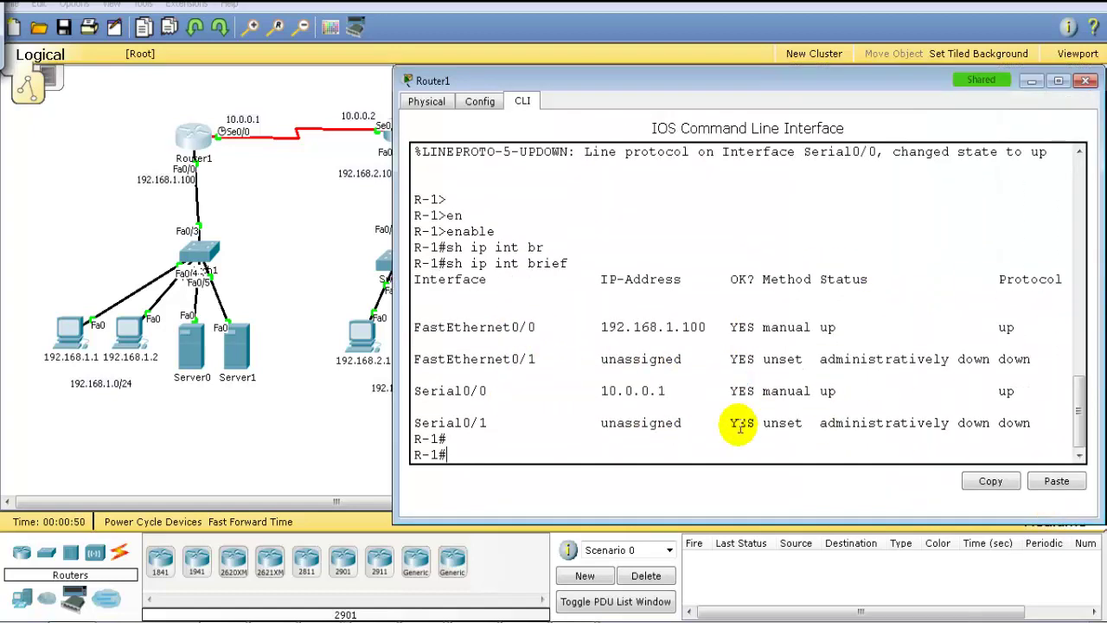
Display Router1's routing table with sh ip route and check the directly connected networks
type("sh ip rou")
key("Tab")
key("Return")
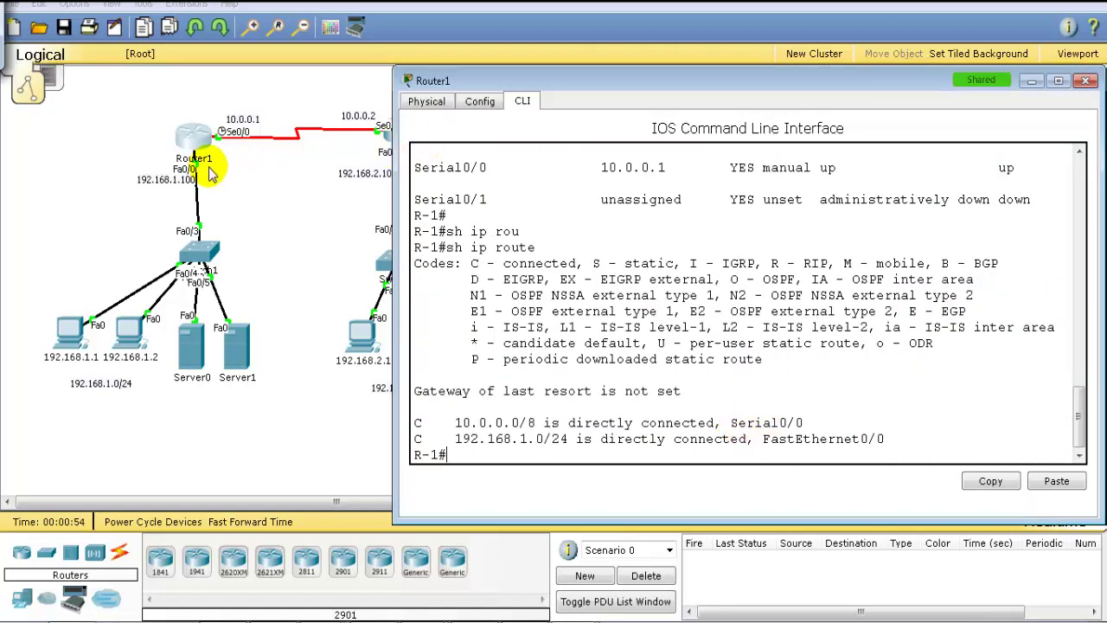
left_click_drag(416, 419, 448, 454)
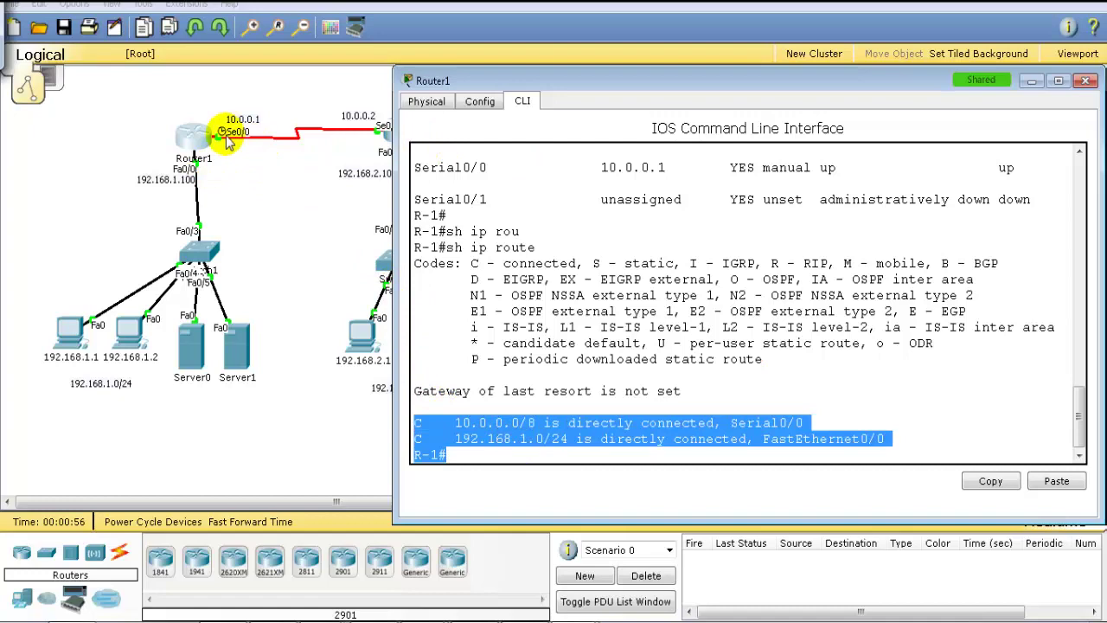
left_click(535, 363)
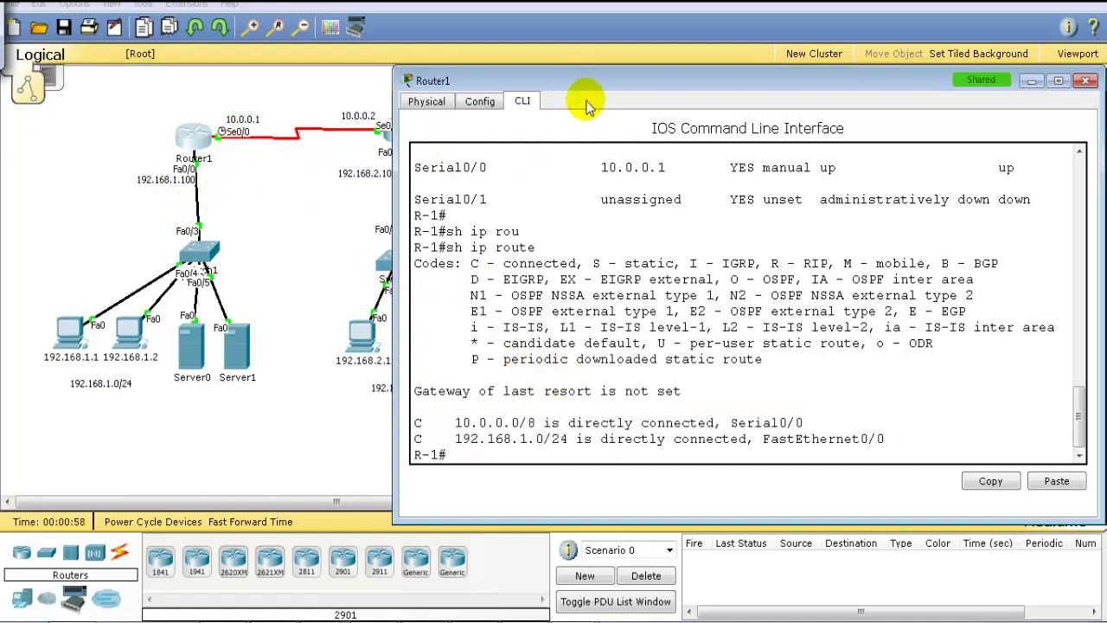
Open Router2's command-line interface and enter privileged EXEC mode with enable
left_click(297, 222)
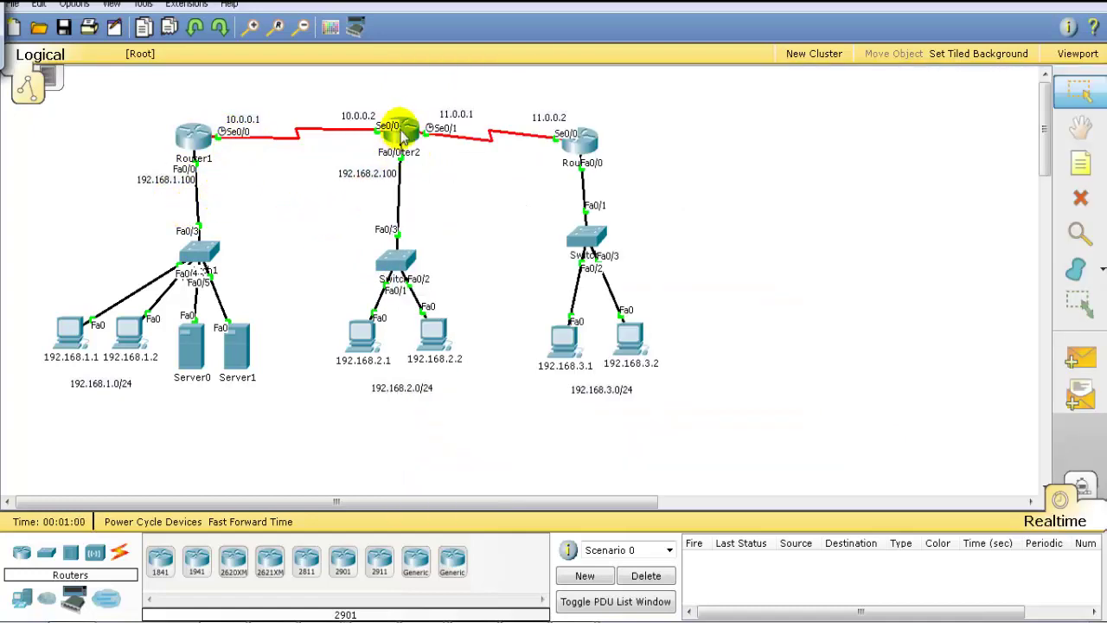
left_click(403, 134)
left_click(420, 119)
left_click_drag(424, 100, 562, 93)
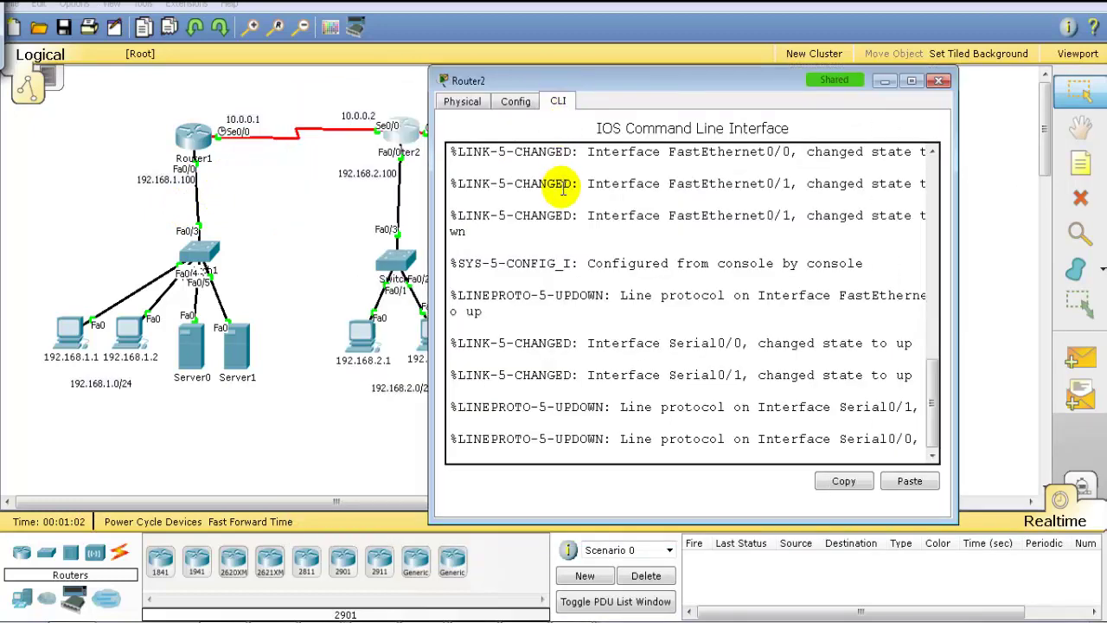
key("Return")
type("en")
key("Tab")
key("Return")
Display Router2's routing table with sh ip route and compare its connected networks with the topology
type("sh ip rou")
key("Tab")
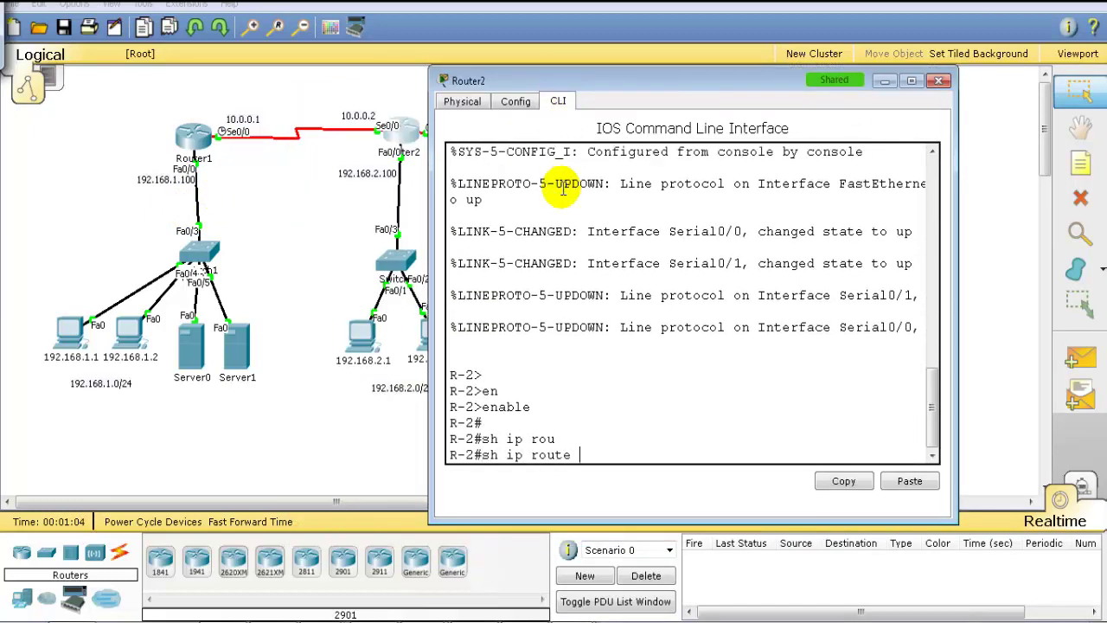
key("Return")
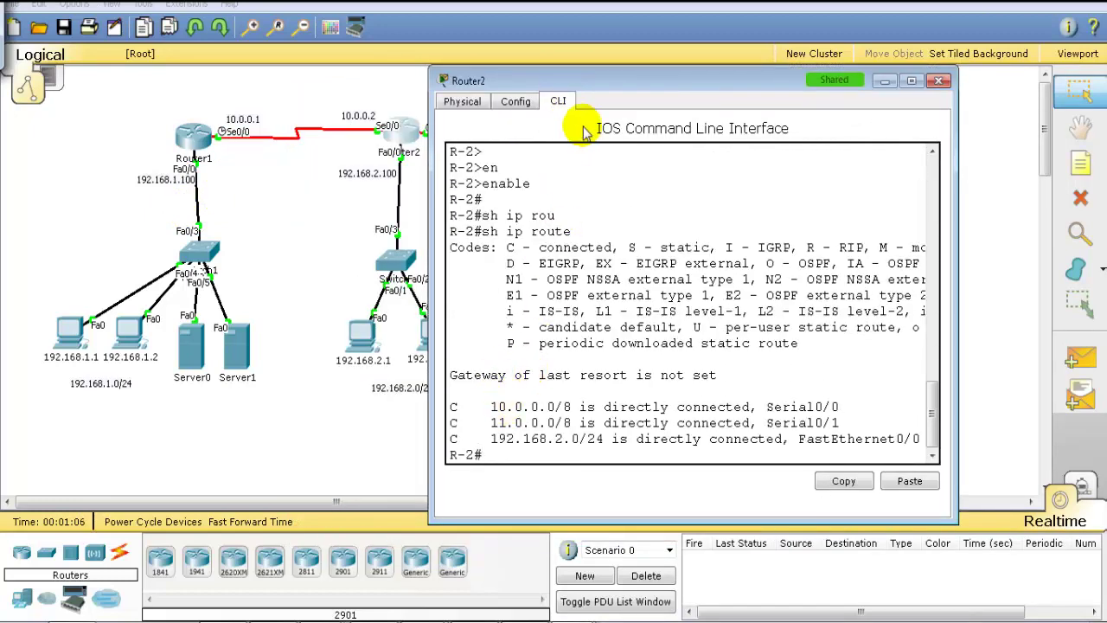
left_click_drag(597, 78, 690, 76)
left_click_drag(575, 405, 680, 439)
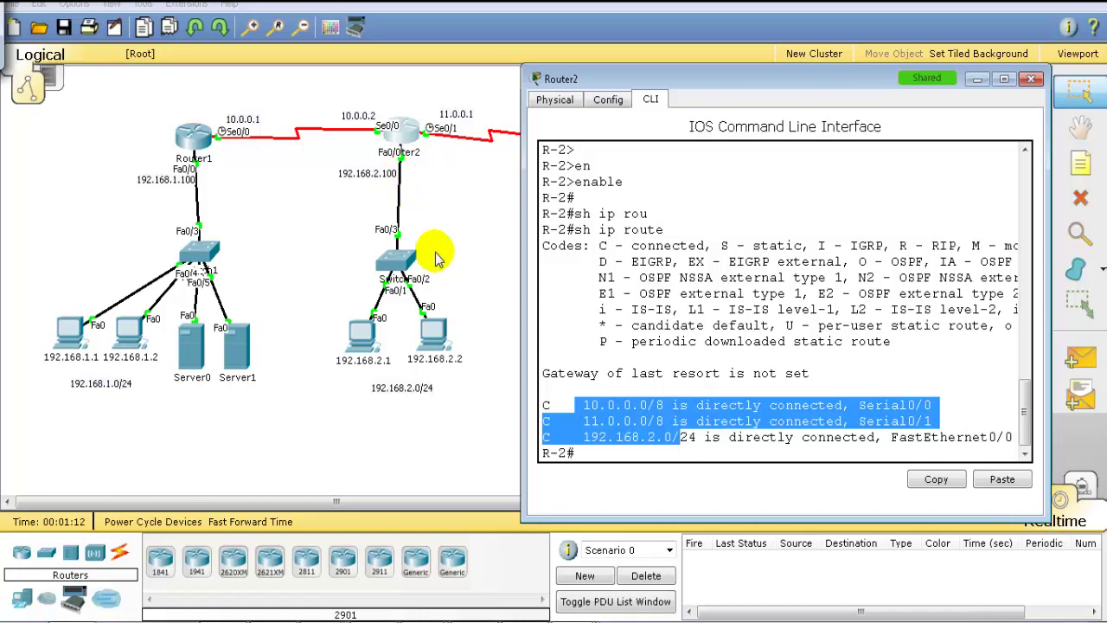
left_click(640, 411)
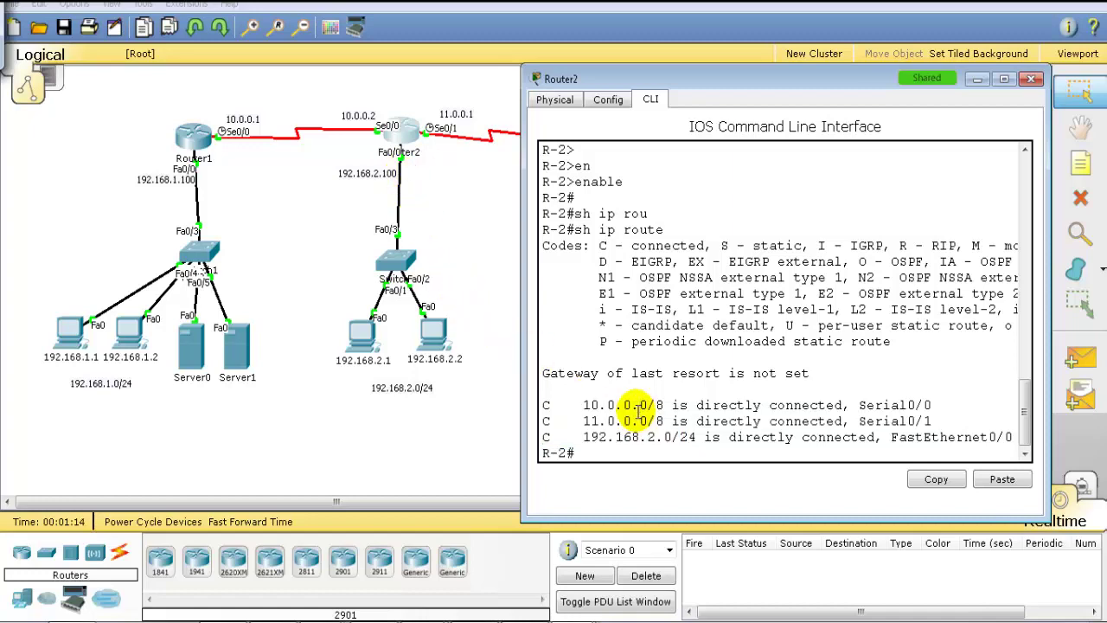
Open Router3's command-line interface and enter privileged EXEC mode with enable
left_click(485, 255)
left_click(581, 141)
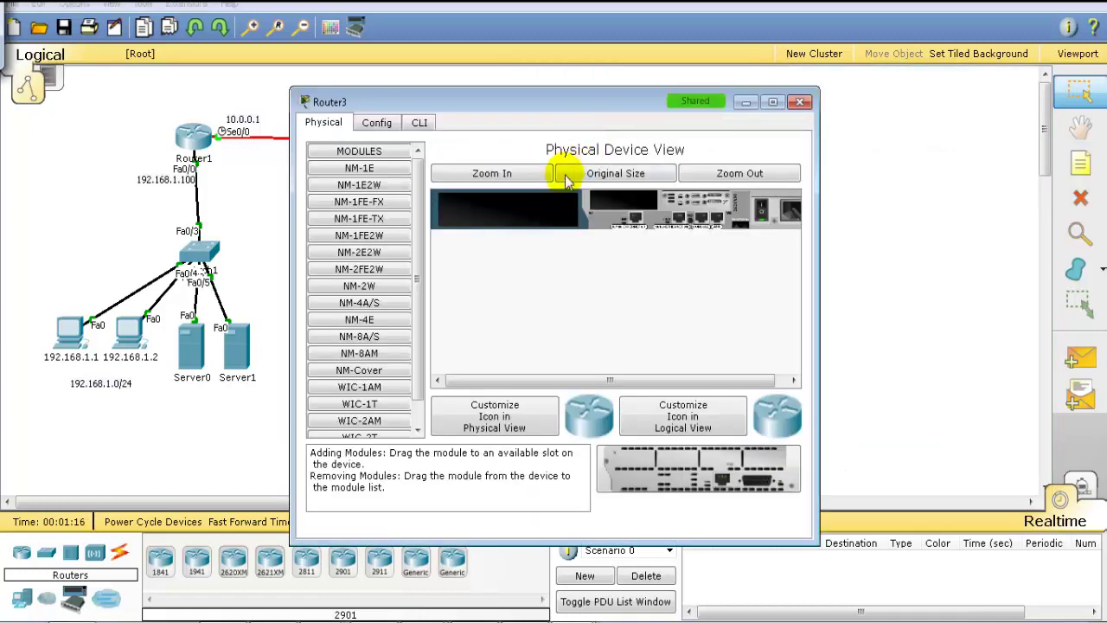
left_click_drag(478, 100, 658, 78)
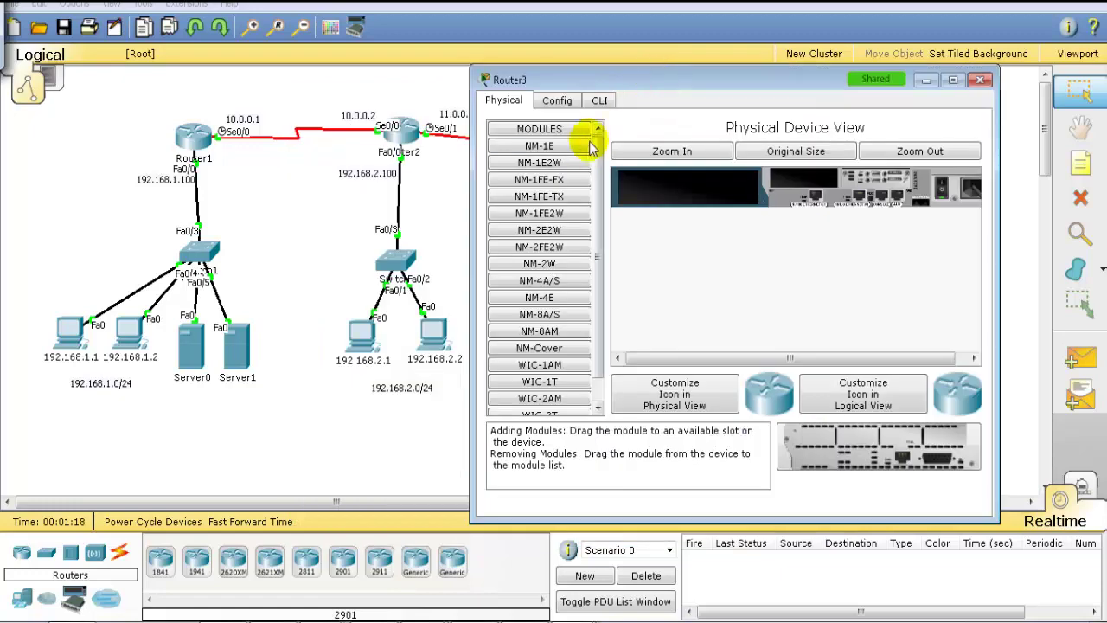
left_click(599, 99)
key("Return")
type("en")
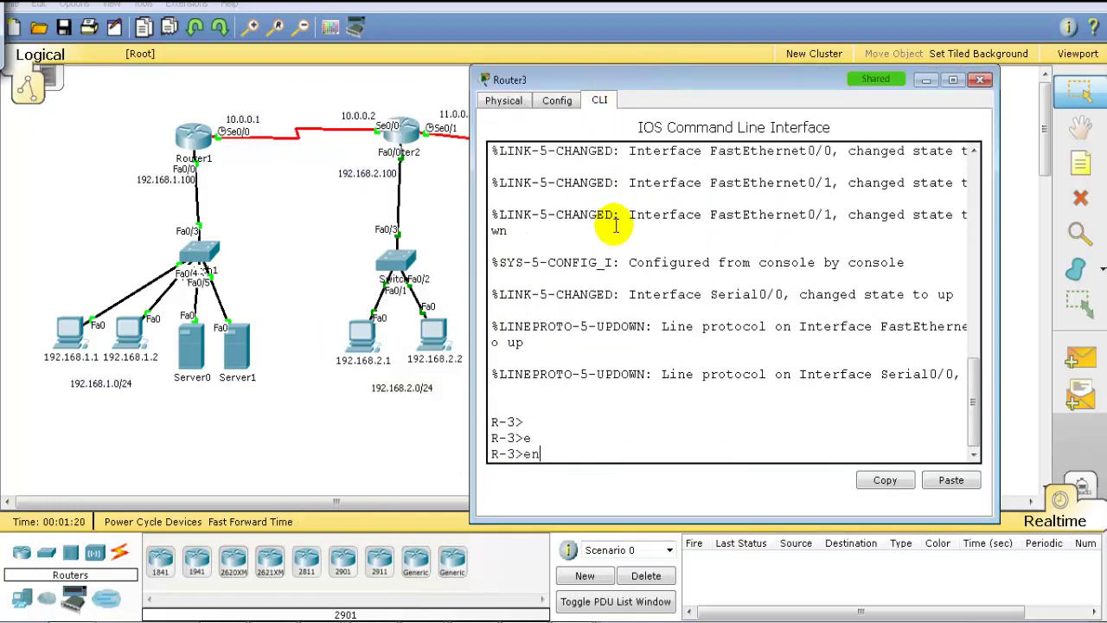
key("Return")
type("sh")
key("Return")
key("Return")
type("en")
key("Tab")
key("Return")
Display Router3's routing table with sh ip route
type("sh ip rou")
key("Tab")
key("Return")
key("Return")
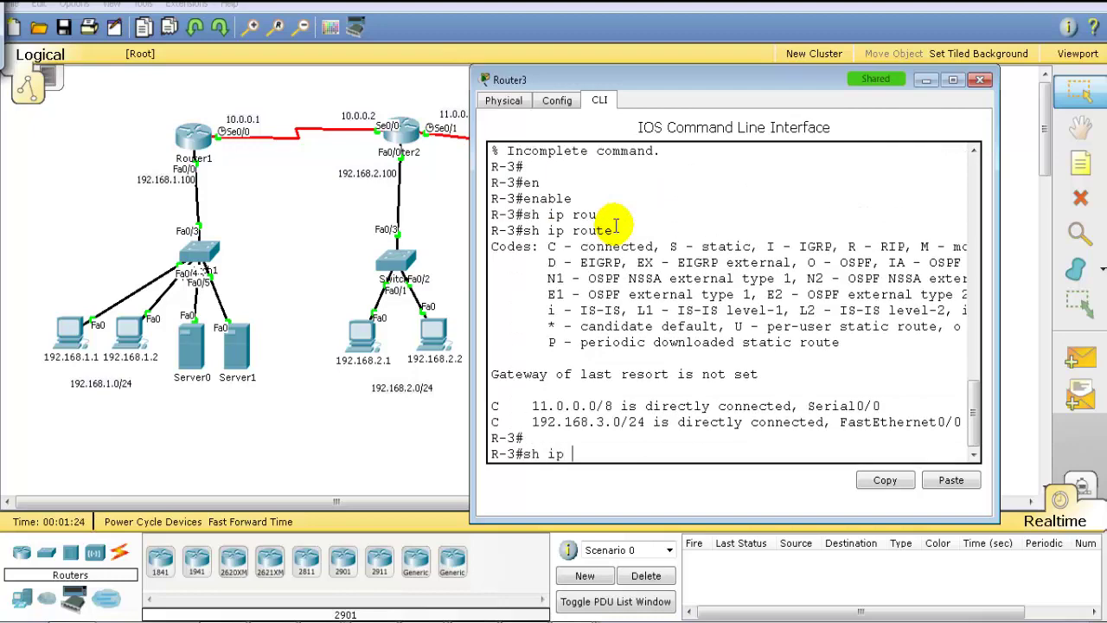
Show Router3's interface summary with sh ip int brief and check the interface addresses and status
type("sh ip int br")
key("Tab")
key("Return")
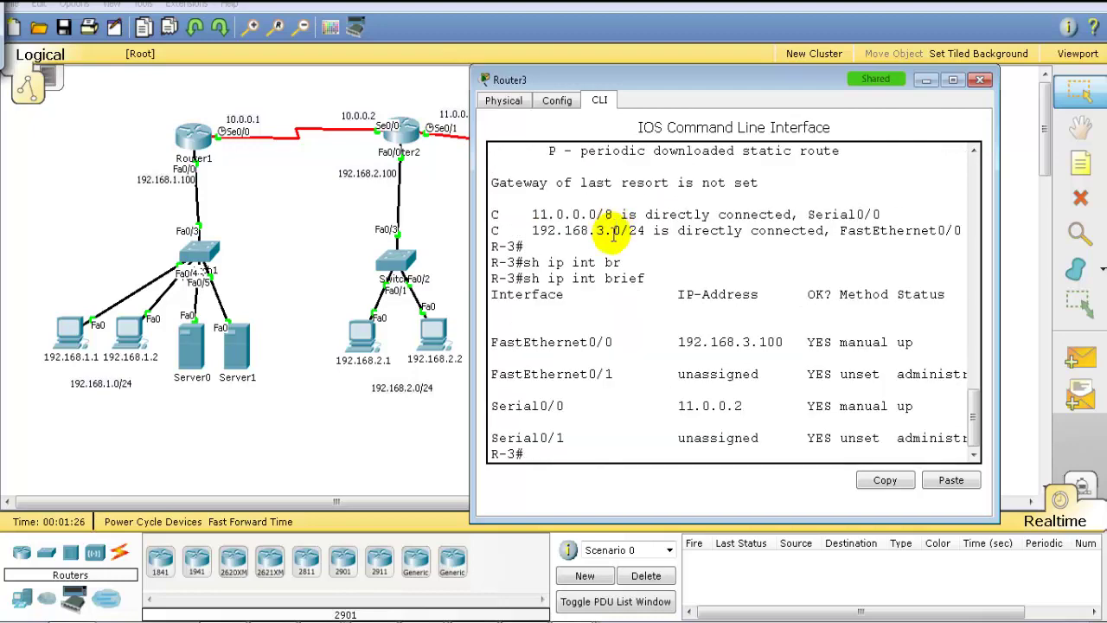
left_click_drag(606, 358, 815, 378)
left_click_drag(709, 406, 727, 418)
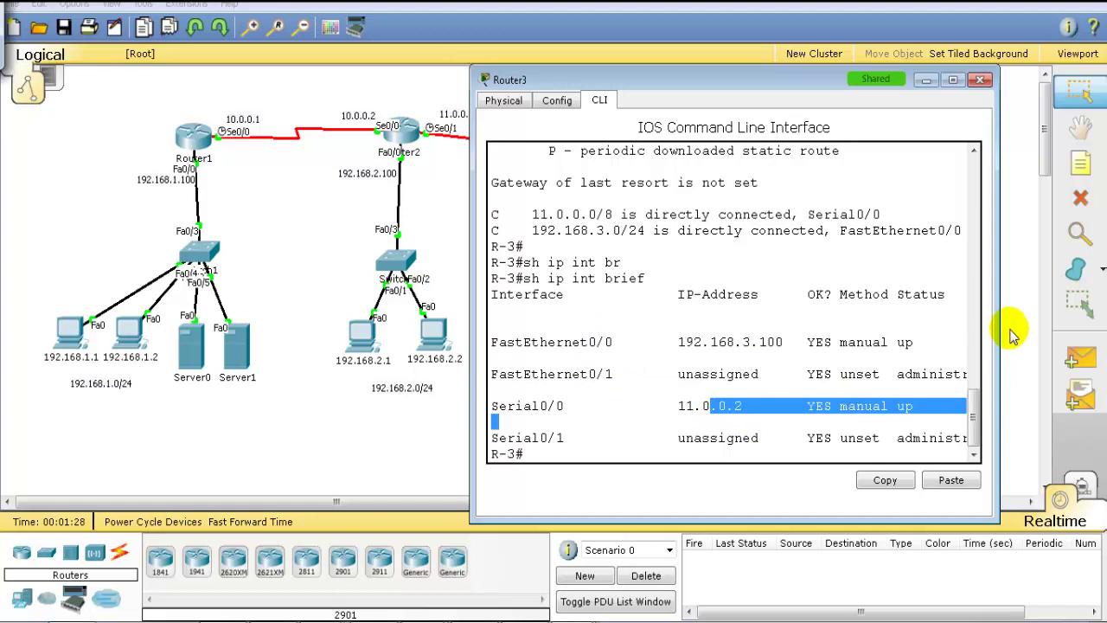
left_click_drag(996, 329, 1096, 328)
key("Return")
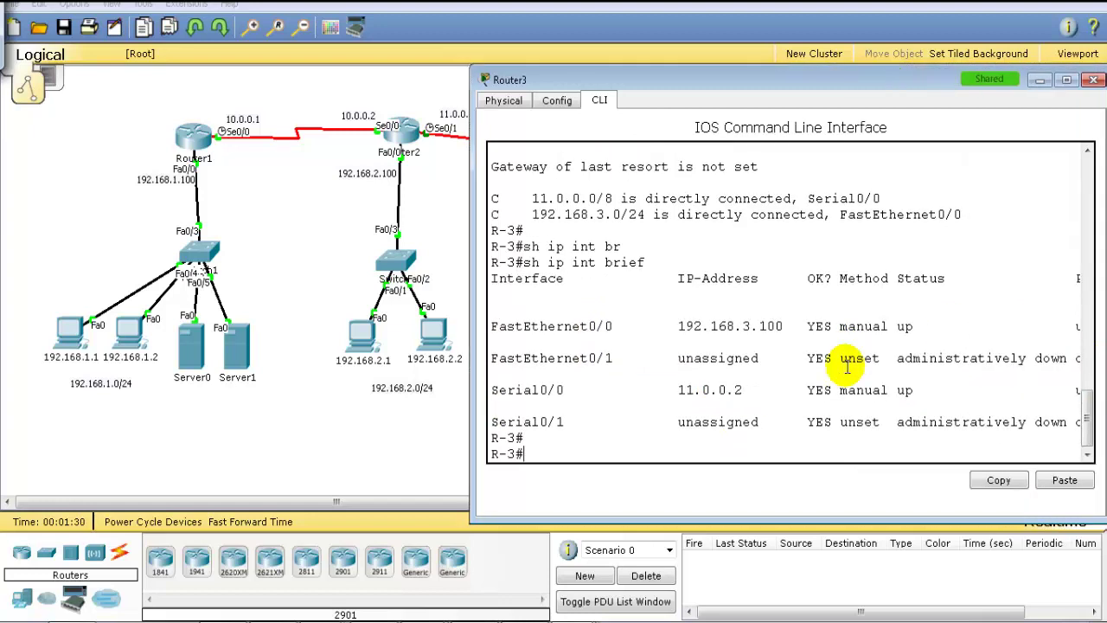
Check Router3 for running routing protocols with sh ip protocols
key("Return")
type("sh ip pro")
key("Tab")
key("Return")
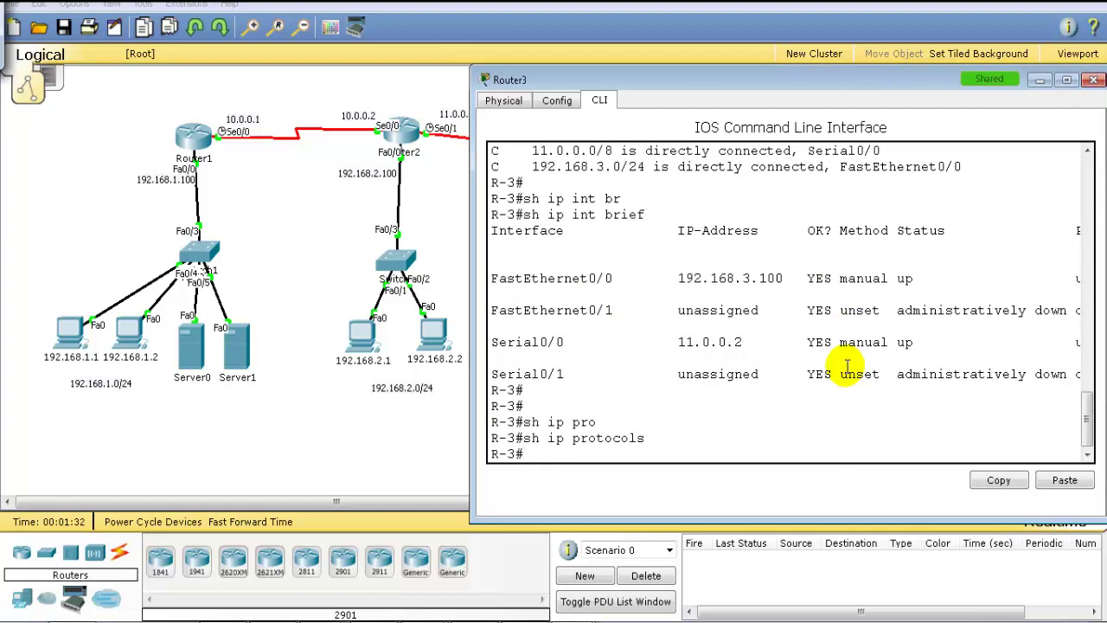
key("Return")
key("Up")
key("Return")
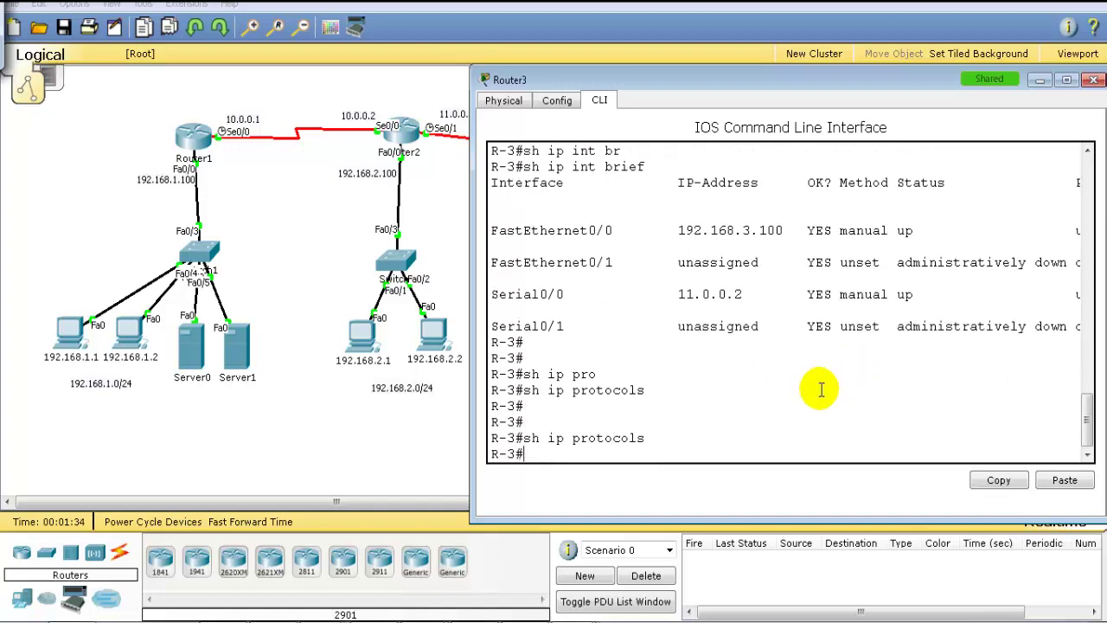
Switch to the Paint topology diagram, deselect it, and place a narrowed Router1 command-line window beside it
left_click(445, 446)
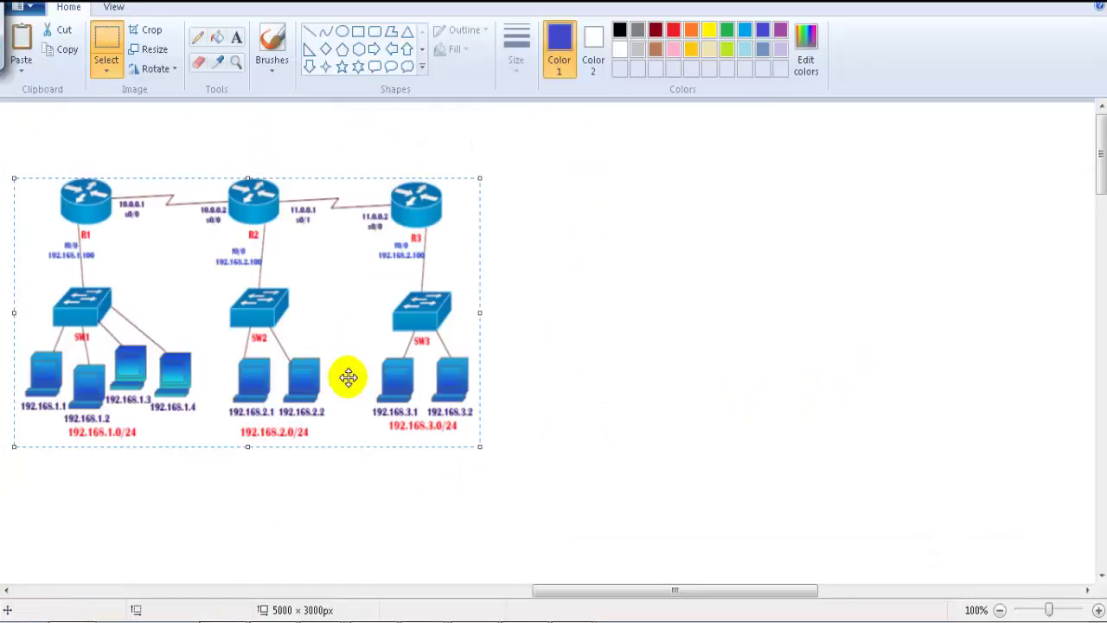
left_click(526, 286)
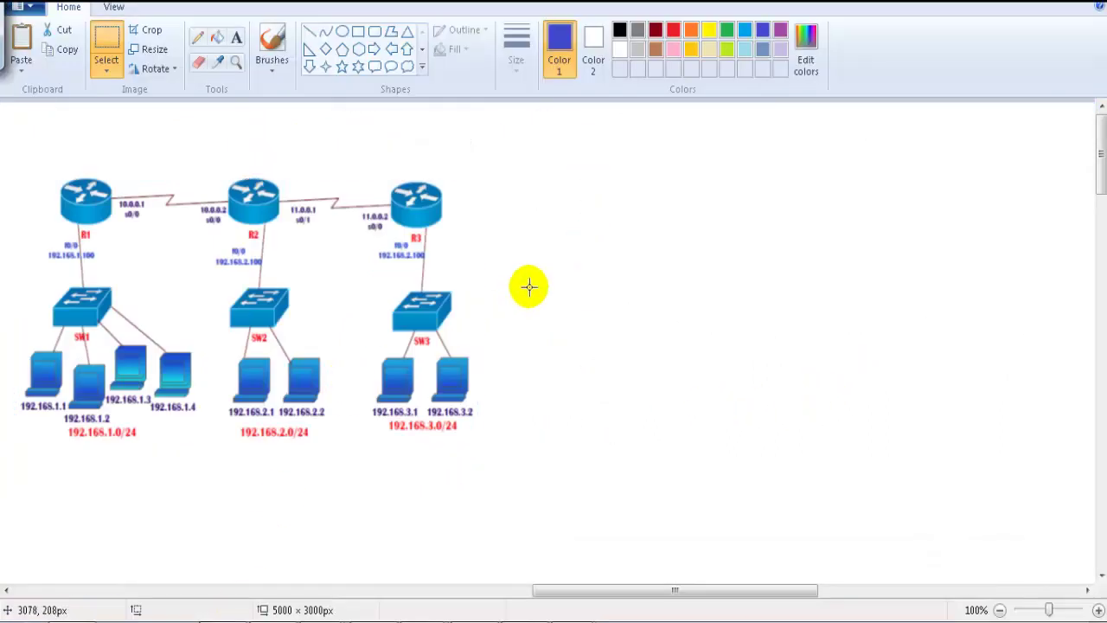
key("alt+Tab")
key("alt+Tab")
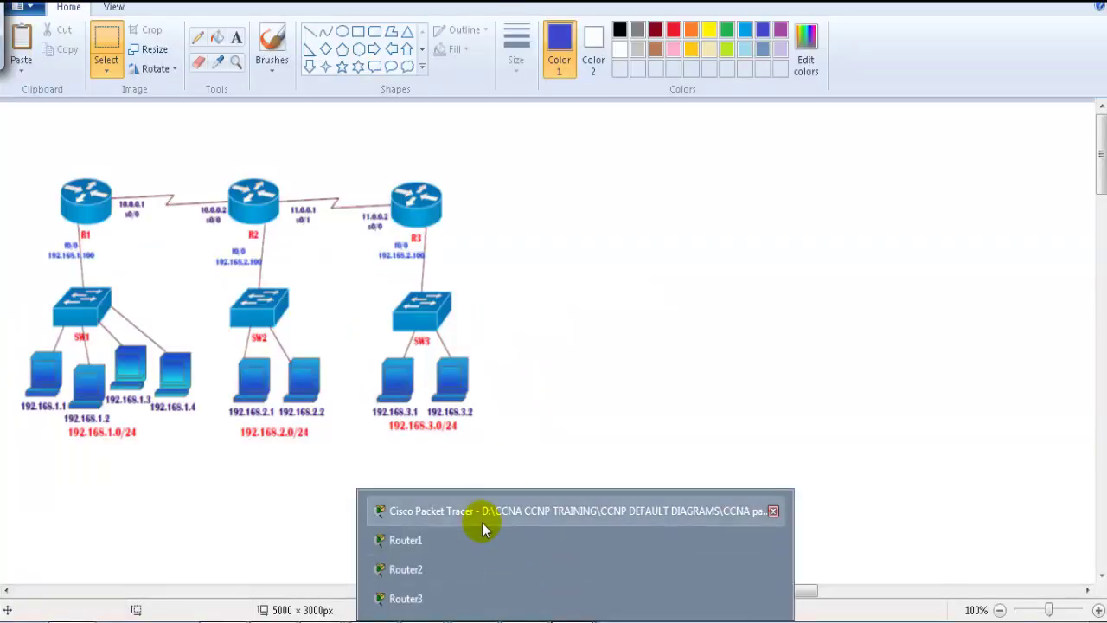
left_click(482, 534)
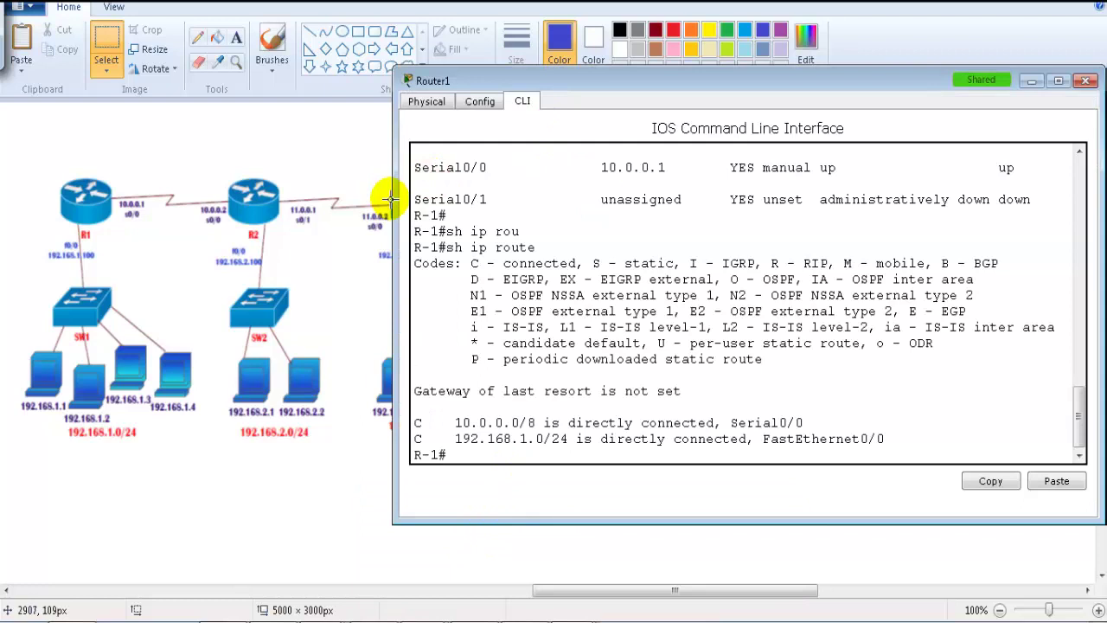
left_click_drag(393, 199, 487, 204)
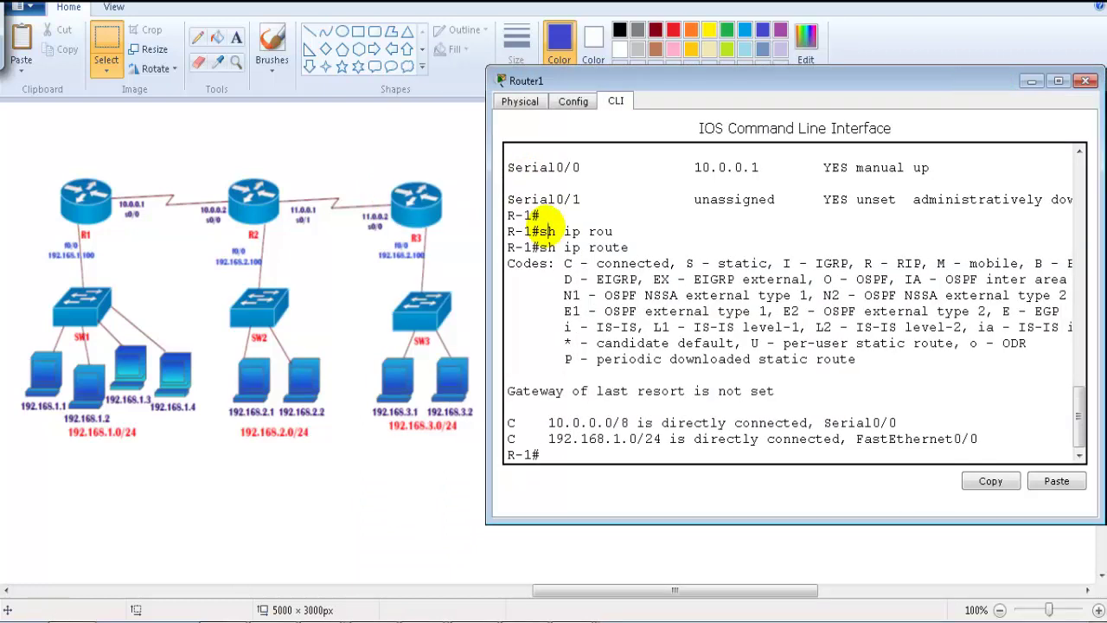
key("ctrl+2")
mouse_move(140, 414)
left_mouse_down()
mouse_move(70, 419)
mouse_move(114, 445)
mouse_move(442, 445)
left_mouse_up()
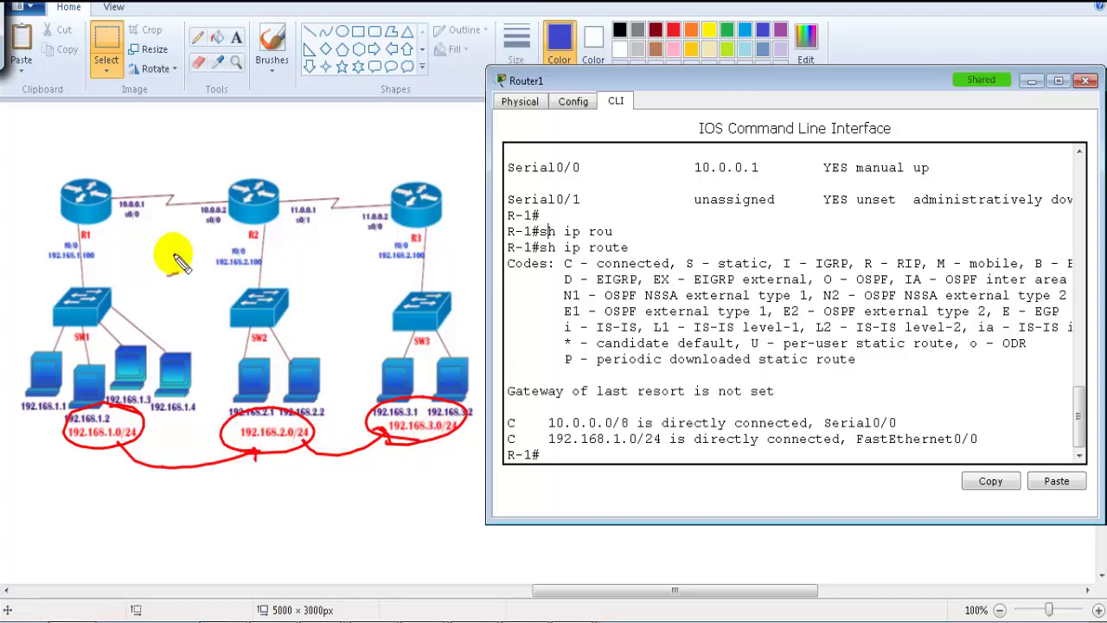
mouse_move(298, 133)
left_mouse_down()
mouse_move(284, 156)
mouse_move(308, 151)
left_mouse_up()
left_click_drag(301, 139, 331, 149)
left_click_drag(335, 131, 345, 145)
left_click_drag(363, 131, 366, 139)
left_click(341, 123)
mouse_move(313, 166)
left_mouse_down()
mouse_move(346, 173)
mouse_move(402, 159)
left_mouse_up()
left_click_drag(324, 208, 319, 226)
left_click_drag(321, 208, 345, 223)
mouse_move(340, 206)
left_mouse_down()
mouse_move(352, 203)
mouse_move(350, 223)
left_mouse_up()
left_click_drag(355, 209, 354, 227)
left_click_drag(355, 210, 358, 217)
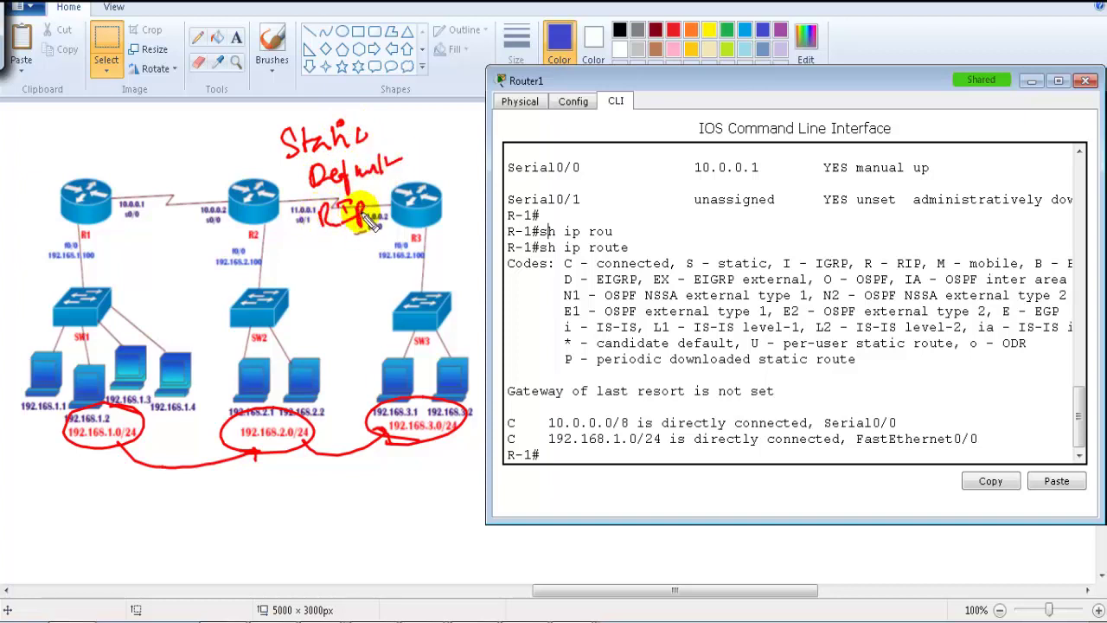
key("Escape")
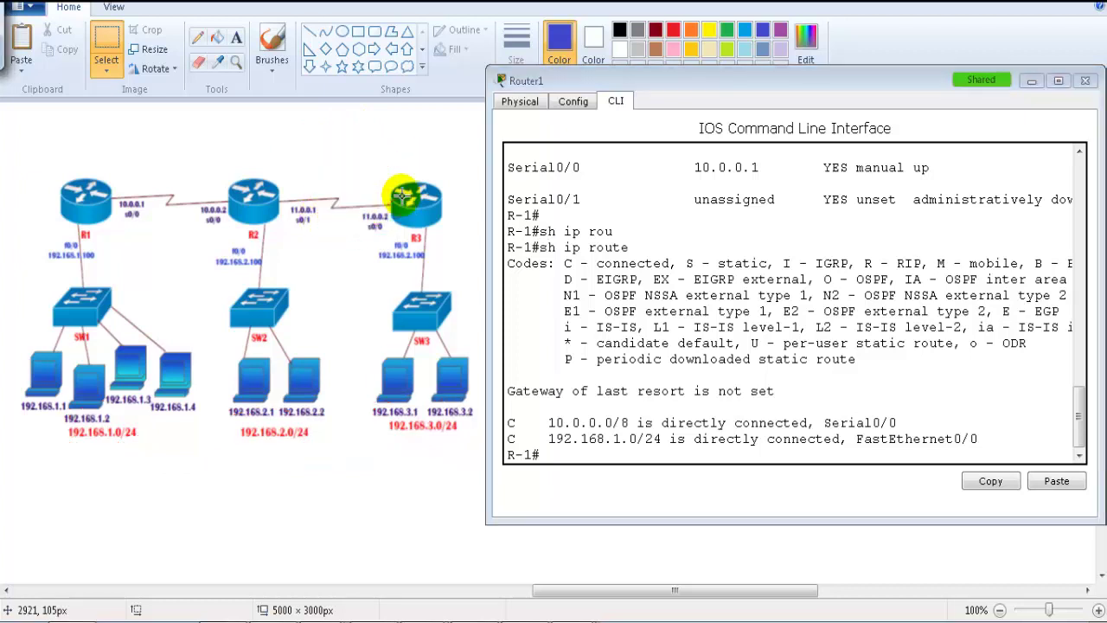
Enter global configuration mode on Router1 with conf t
left_click(906, 342)
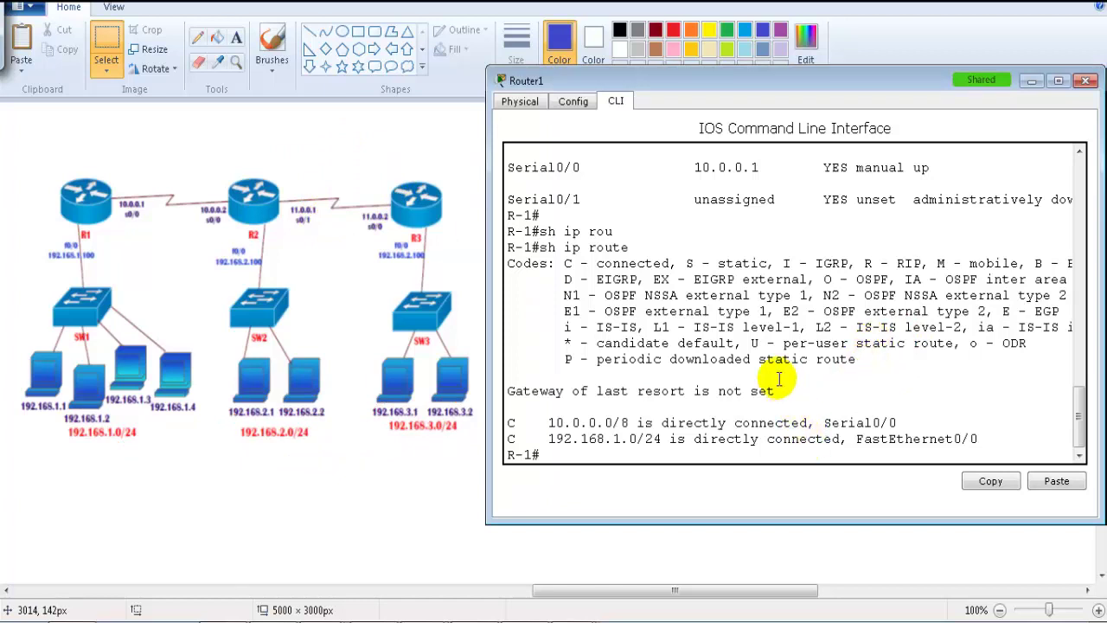
key("Return")
type("con t")
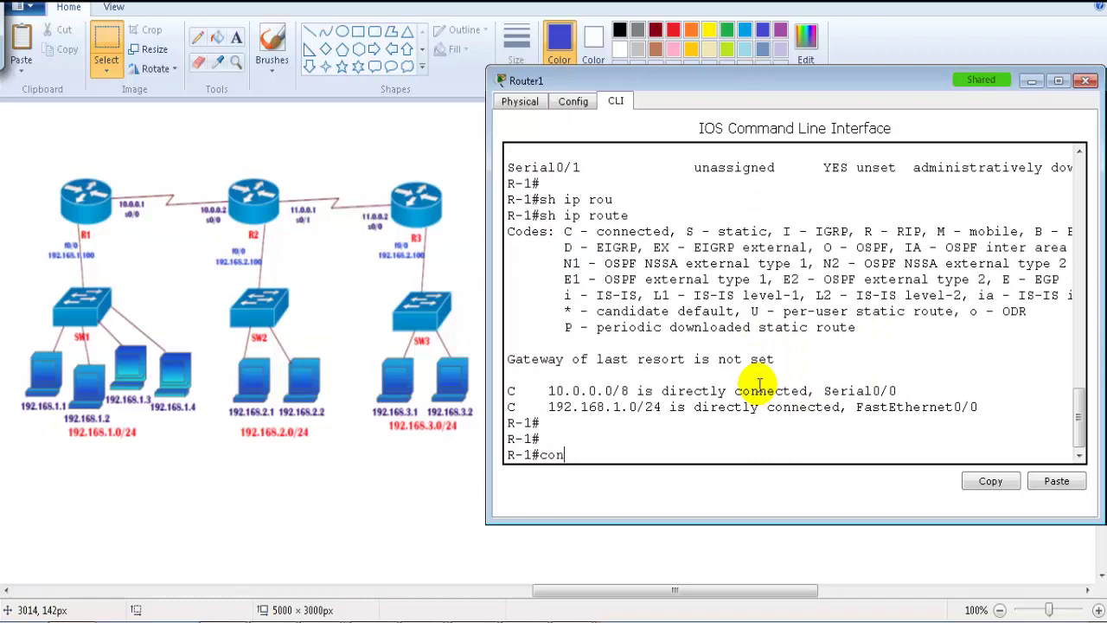
key("Return")
type("conf t")
key("Return")
Start the RIP routing process on Router1 with router rip and set it to version 2
type("router r")
key("Return")
type("router rip")
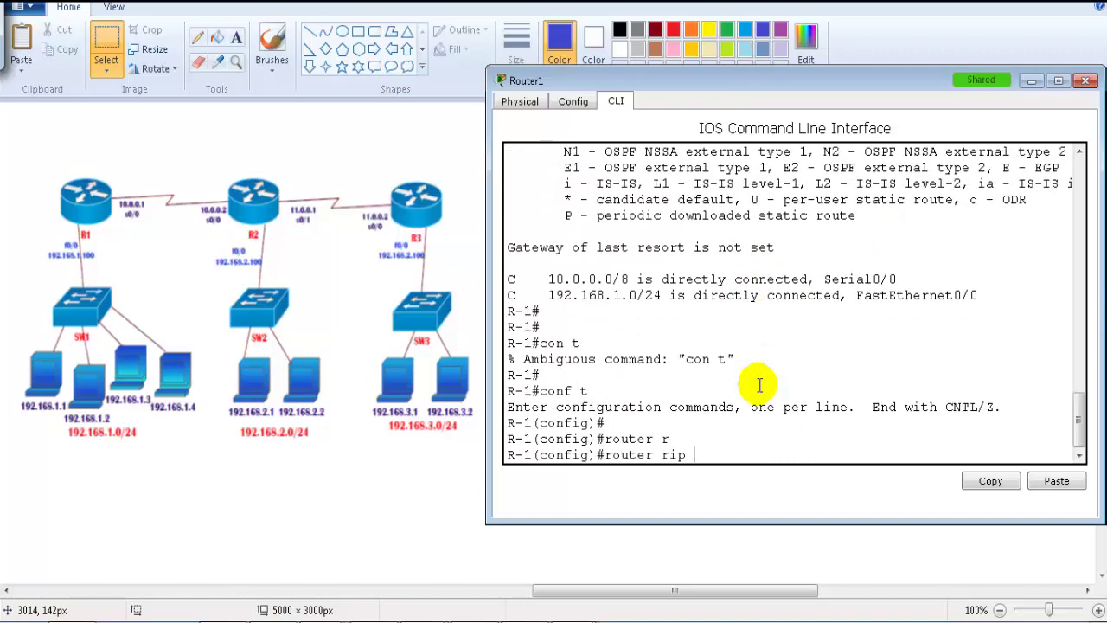
key("Return")
type("v")
key("Tab")
type("2")
key("Return")
key("Return")
Advertise the 192.168.1.0 and 10.0.0.0 networks in RIP on Router1
type("net")
key("Tab")
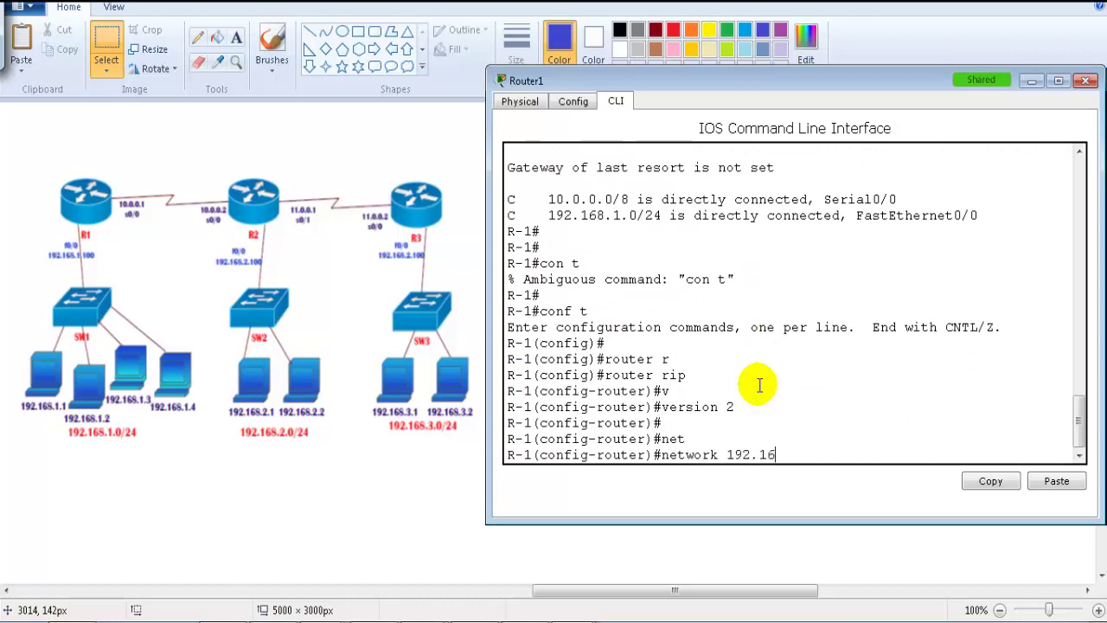
key("Return")
type("net")
key("Tab")
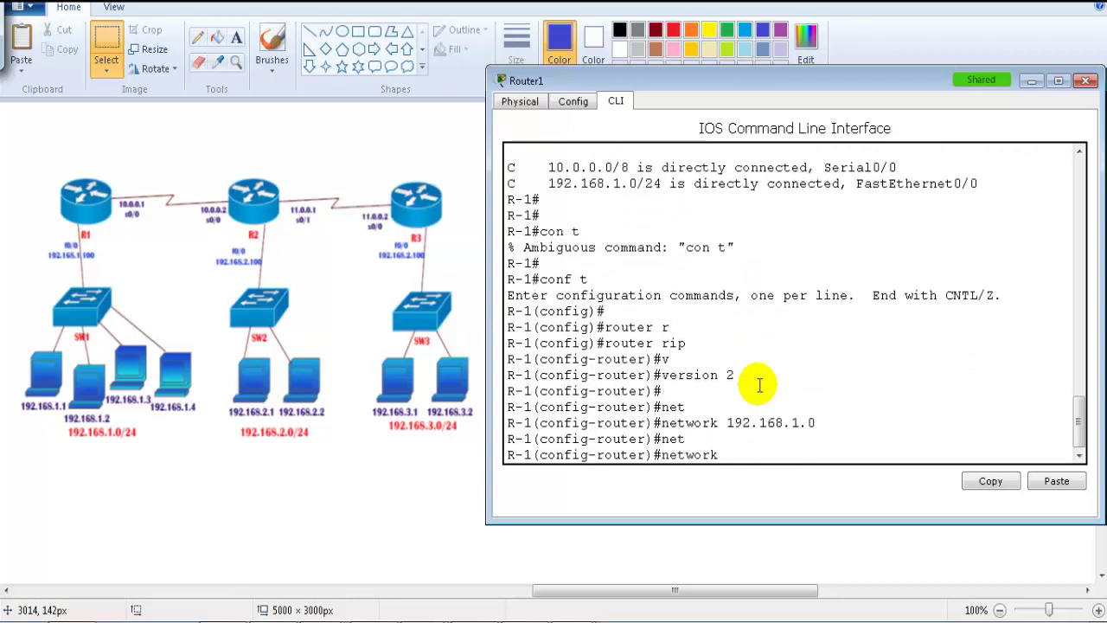
type("10.0.0.0")
key("Return")
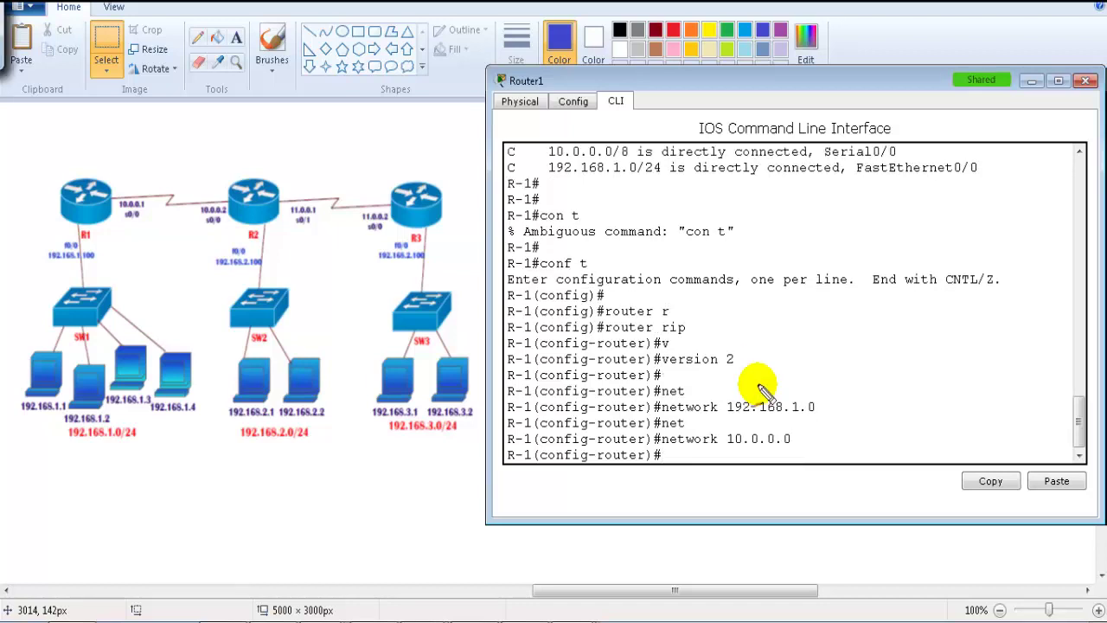
Circle Router1's network 192.168.1.0 command and R1's s0/0 and f0/0 addresses in the diagram, and clear the marks
mouse_move(813, 394)
left_mouse_down()
mouse_move(699, 420)
mouse_move(800, 389)
left_mouse_up()
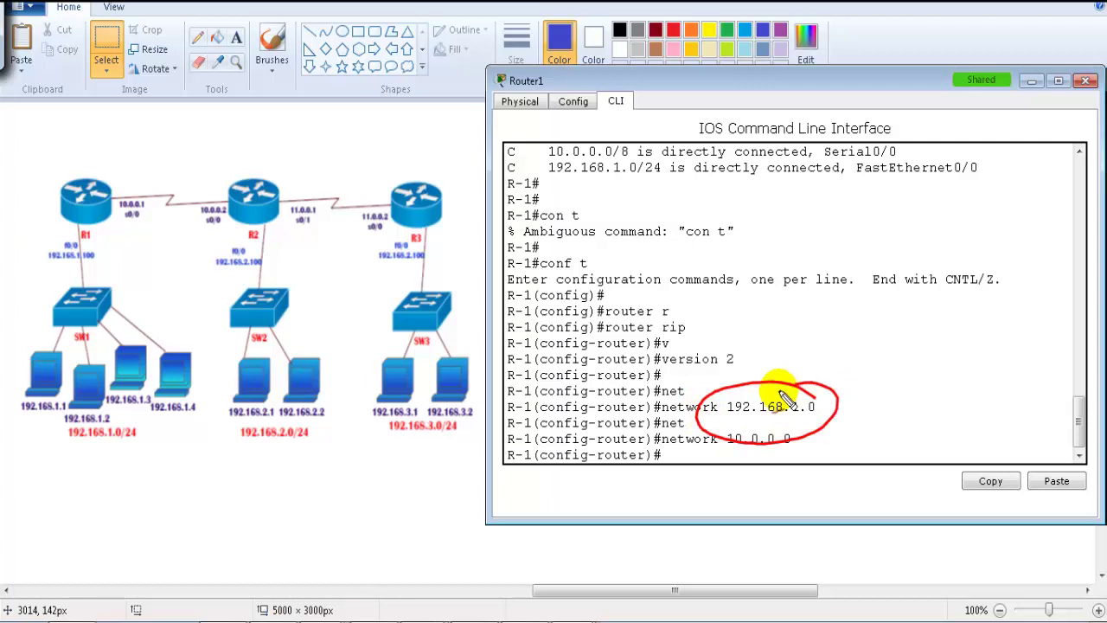
mouse_move(140, 188)
left_mouse_down()
mouse_move(118, 217)
mouse_move(64, 248)
left_mouse_up()
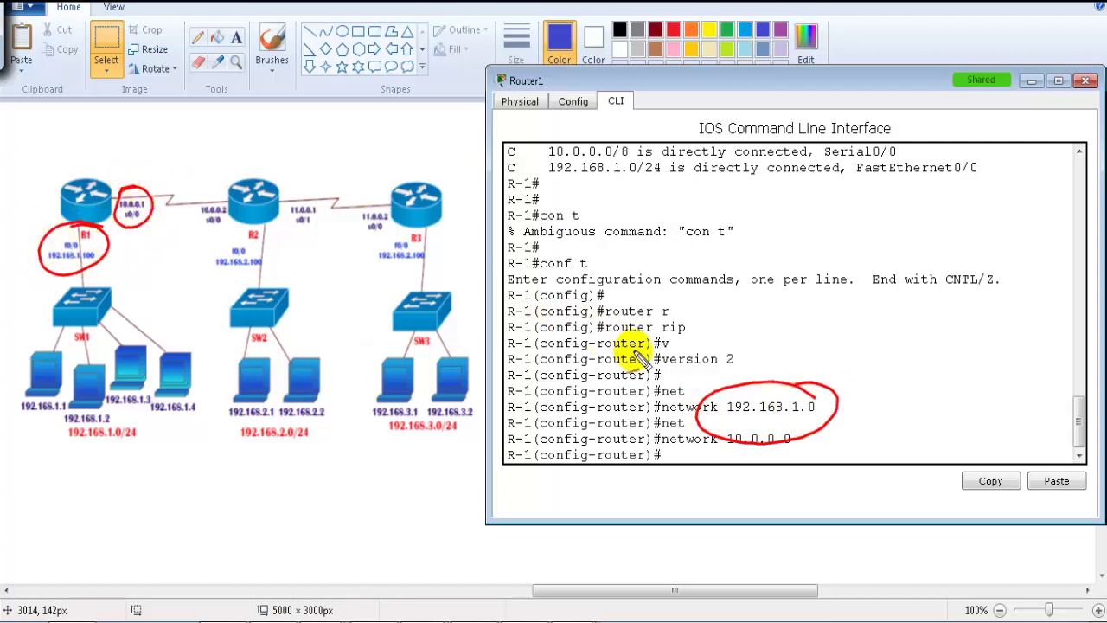
key("Escape")
left_click(621, 375)
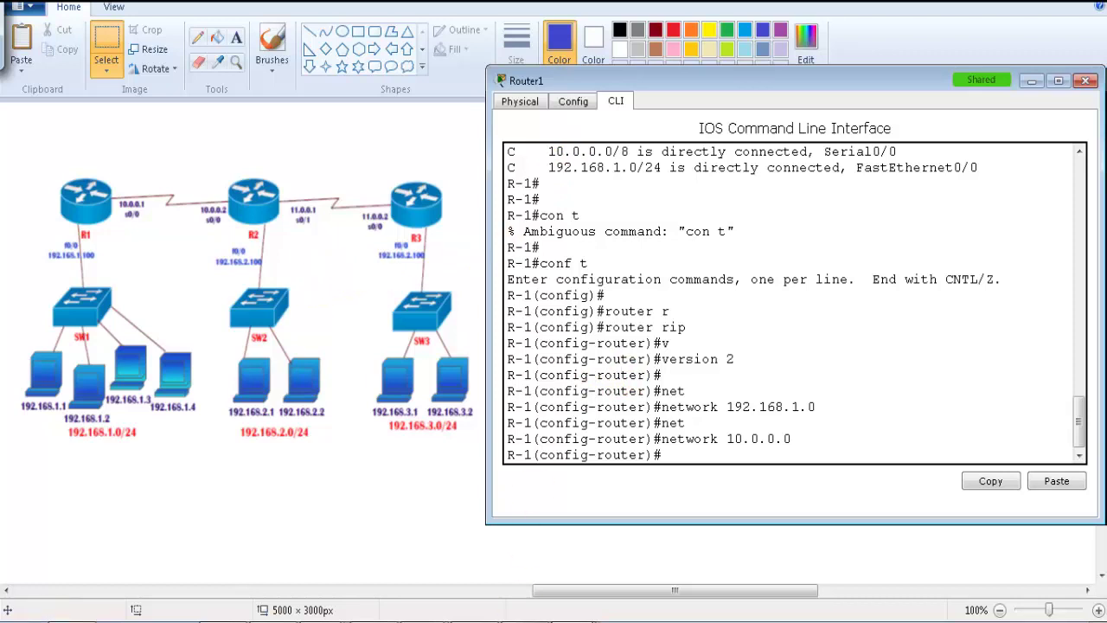
Switch to Router2's command line, widen its window beside the diagram, and enter global configuration mode with conf t
left_click(576, 621)
left_click(525, 571)
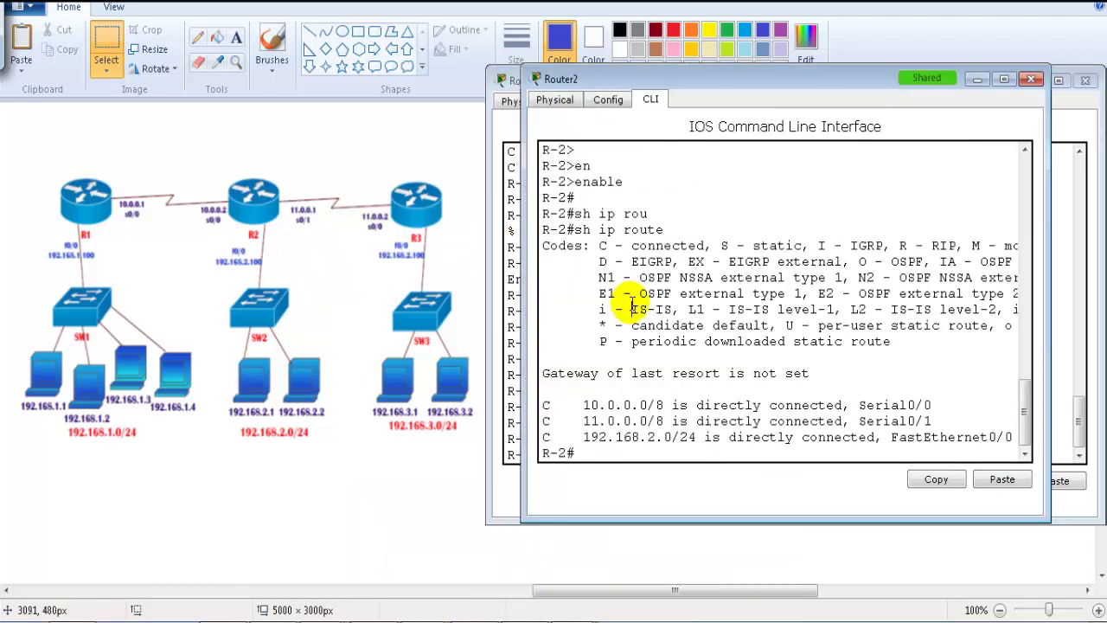
left_click_drag(523, 288, 497, 290)
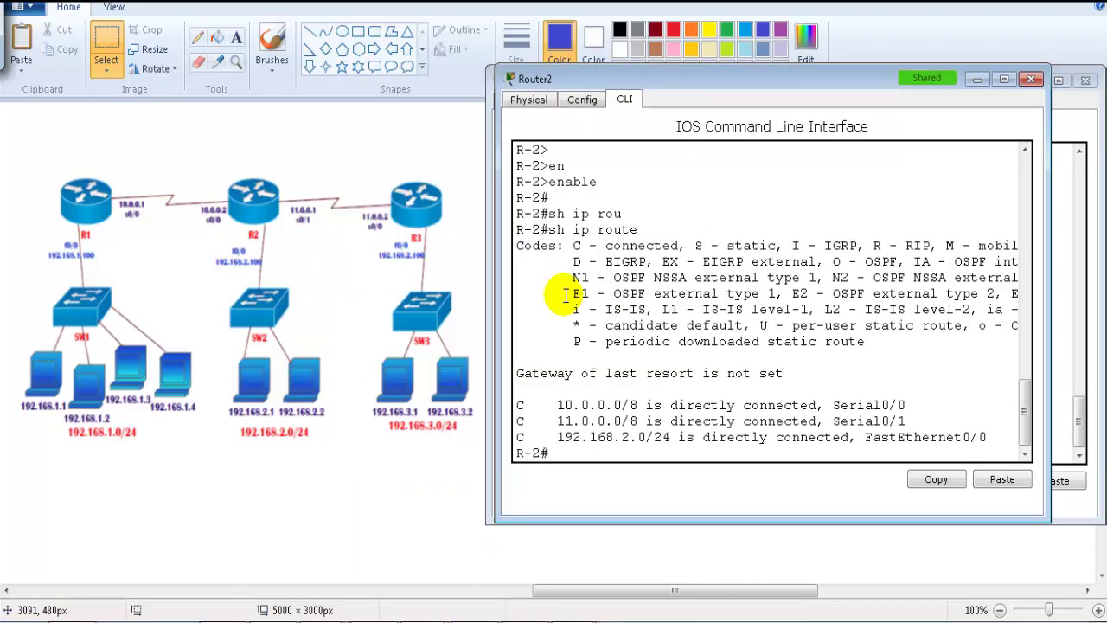
key("Return")
type("en")
key("Tab")
key("Return")
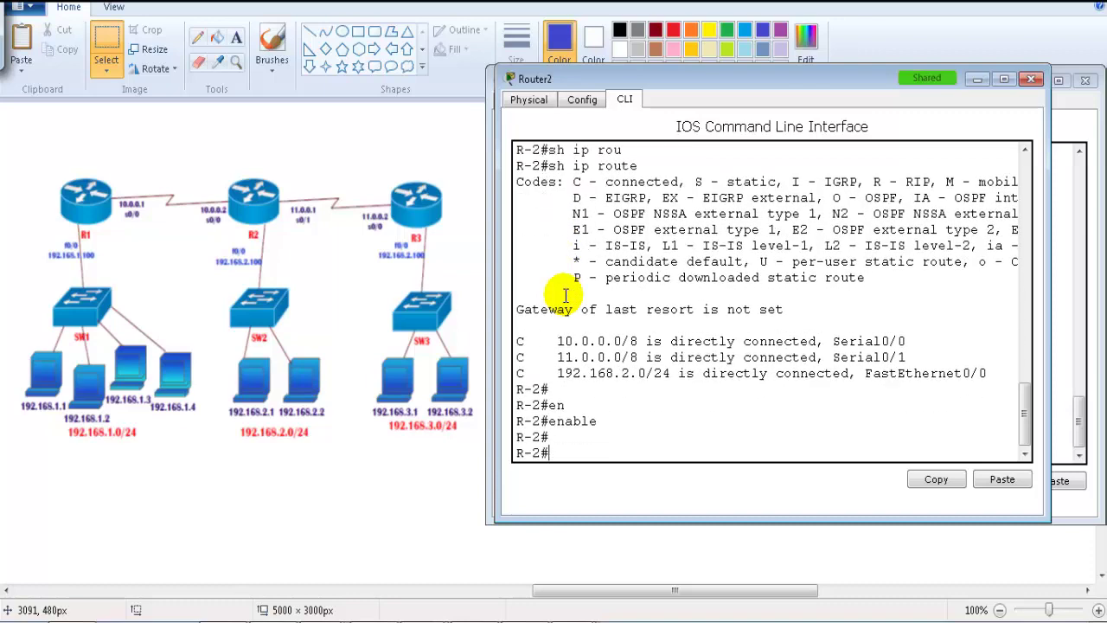
type("conf t")
key("Return")
key("Return")
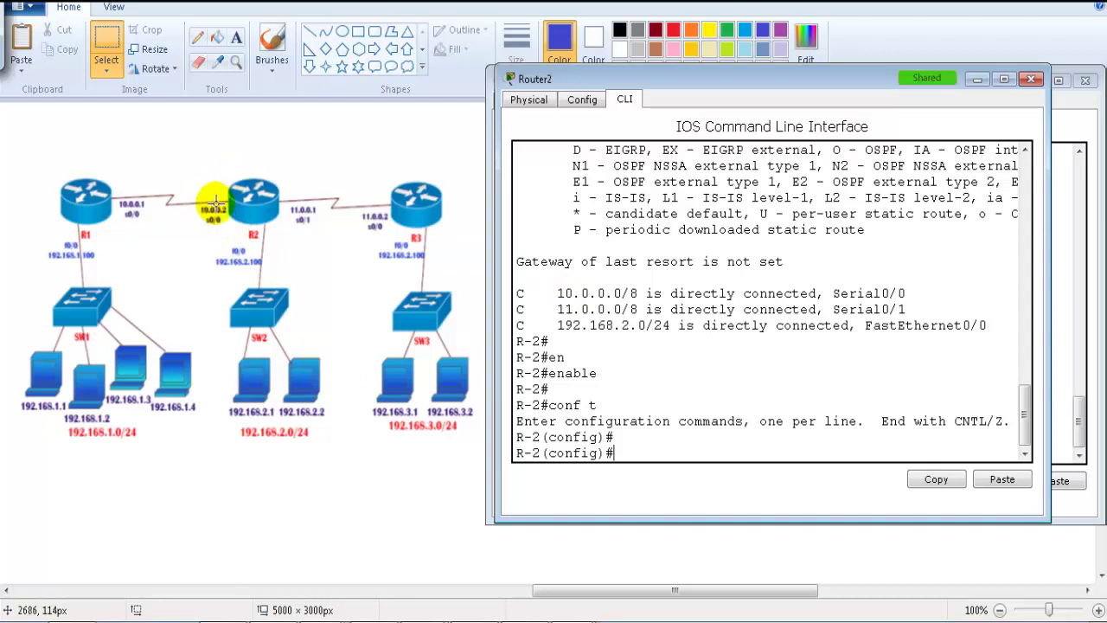
Start the RIP routing process on Router2 with router rip and set it to version 2
left_click(585, 344)
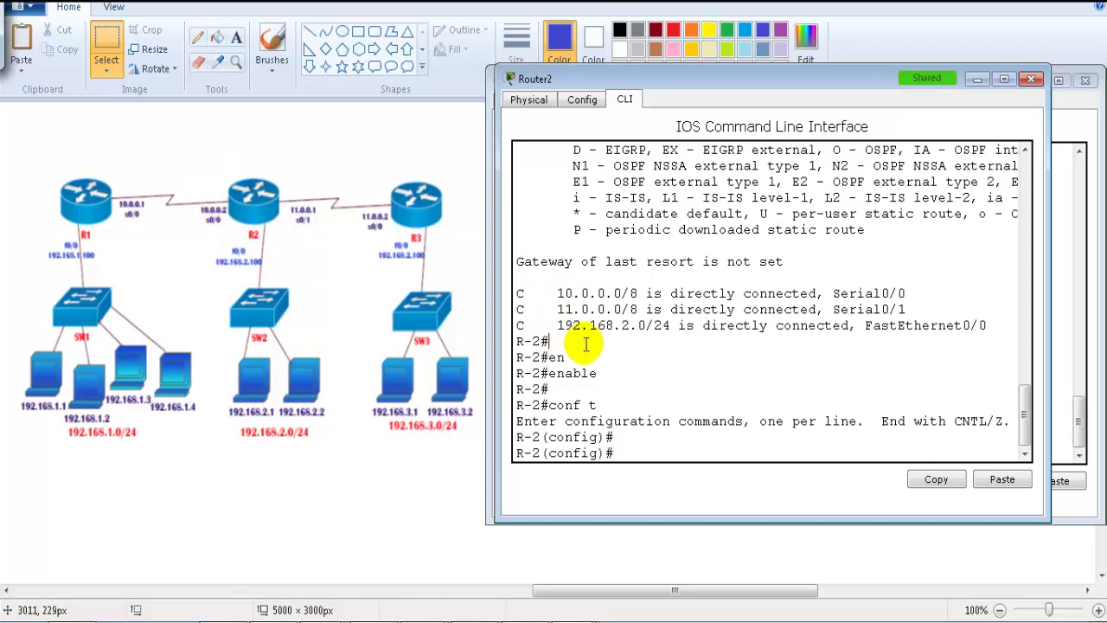
type("router")
key("Tab")
key("Return")
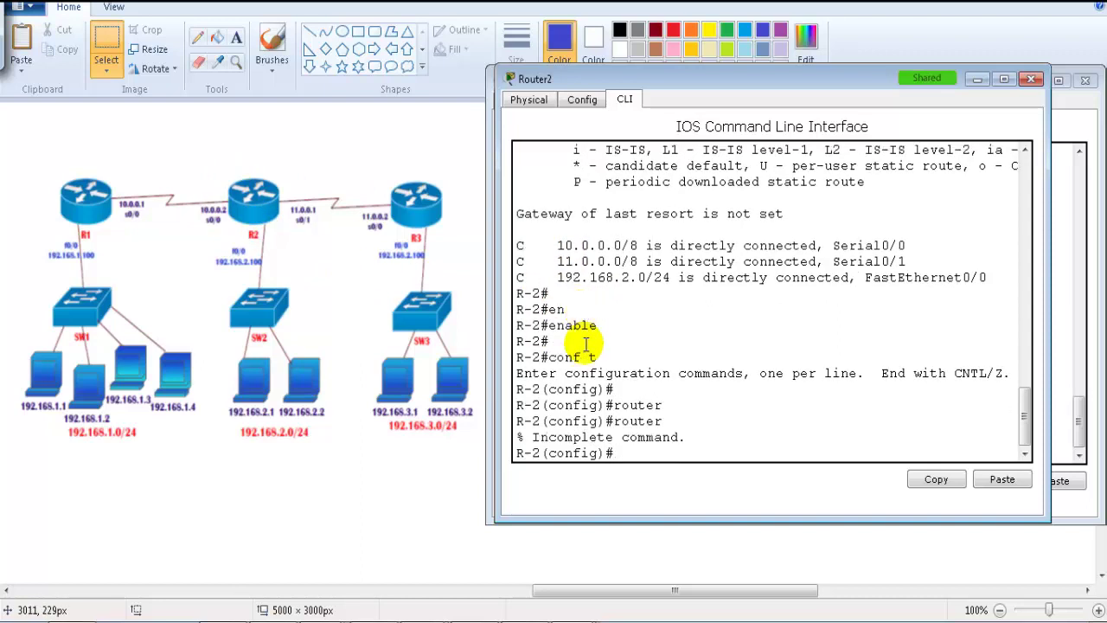
type("router r")
key("Tab")
key("Return")
type("ve")
key("Tab")
type("2")
key("Return")
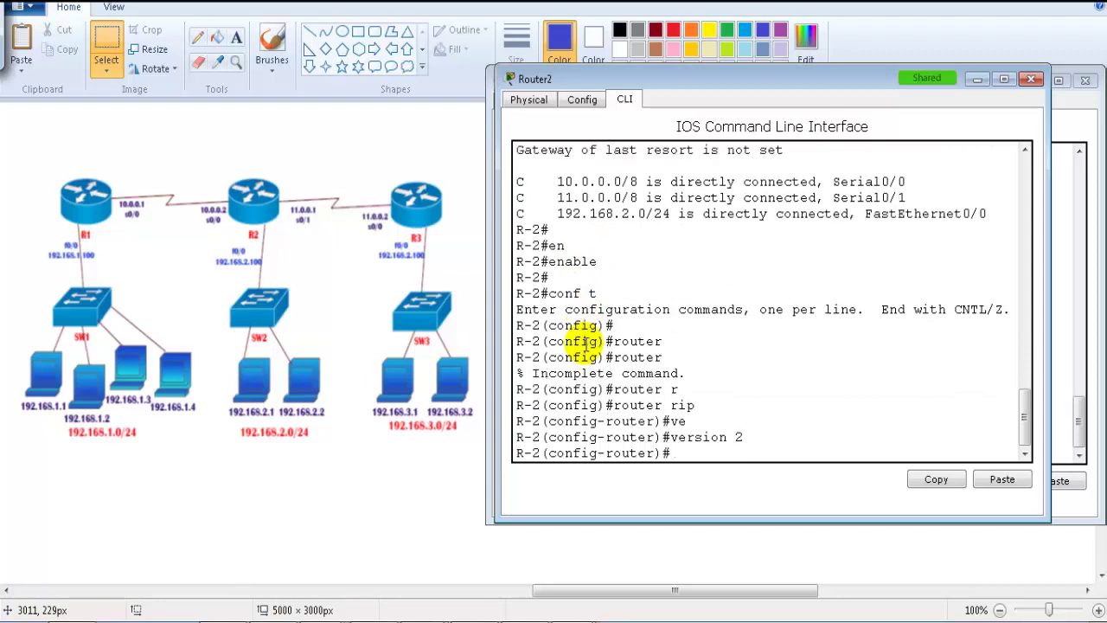
Advertise the 192.168.2.0 and 10.0.0.0 networks in RIP on Router2
type("net")
key("Tab")
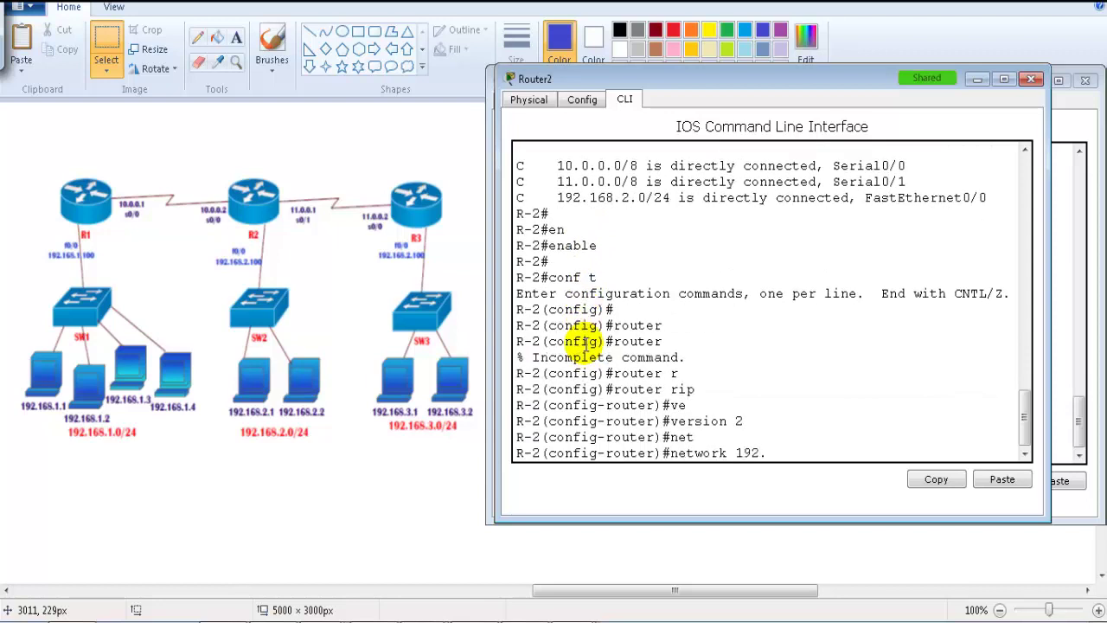
type("192.168.2.0")
key("Return")
type("net")
key("Tab")
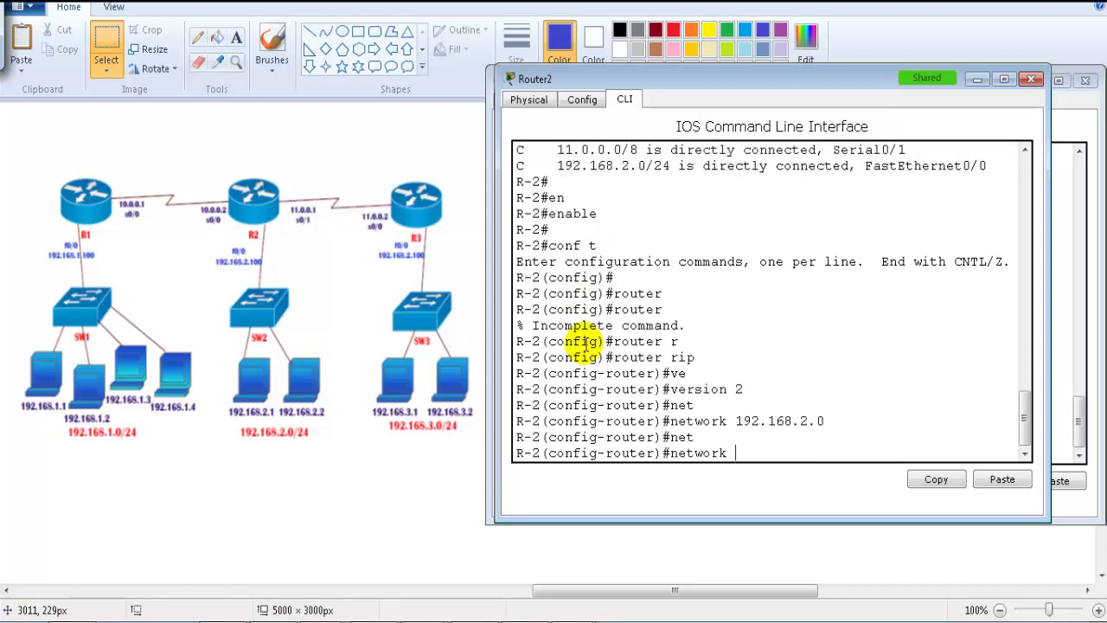
type("10.0.0.0")
key("Return")
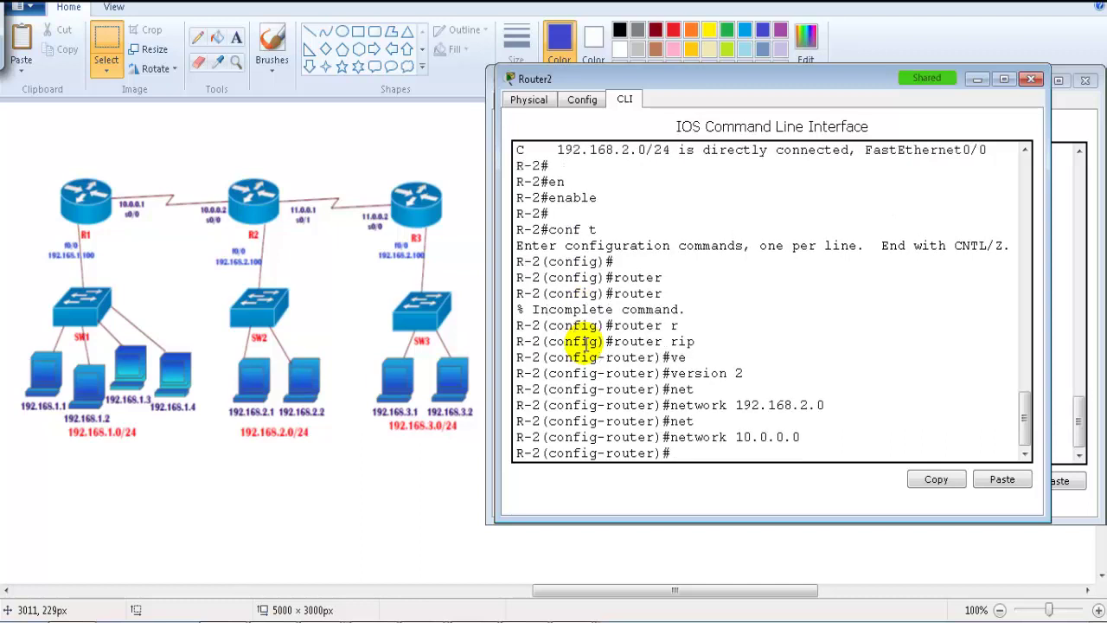
Advertise the 11.0.0.0 network in RIP on Router2 and leave configuration mode with end
type("net")
key("Tab")
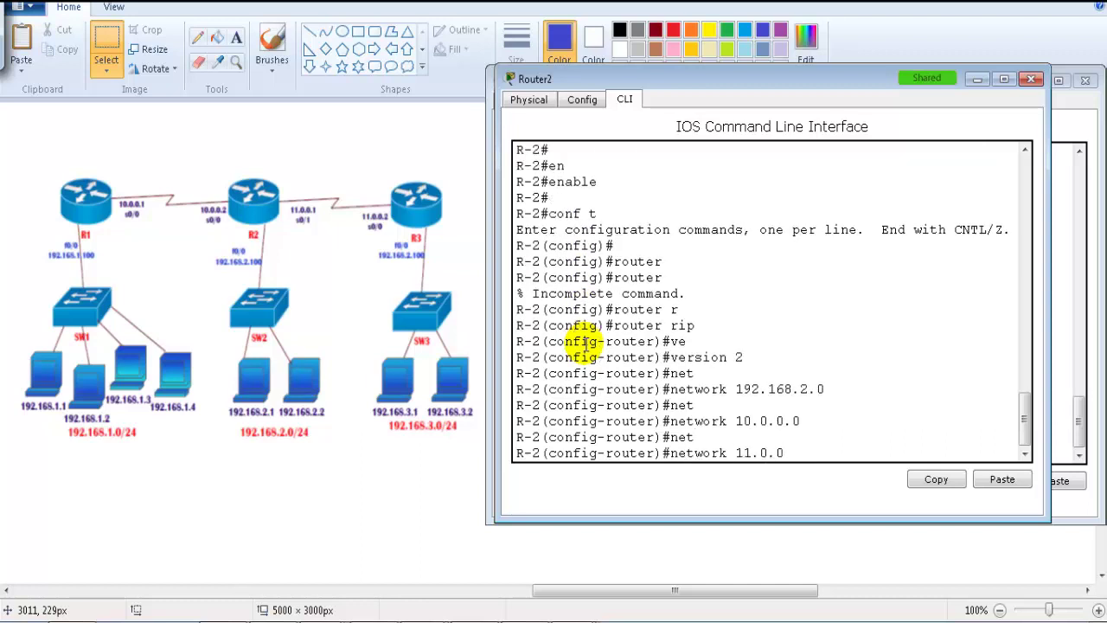
key("Return")
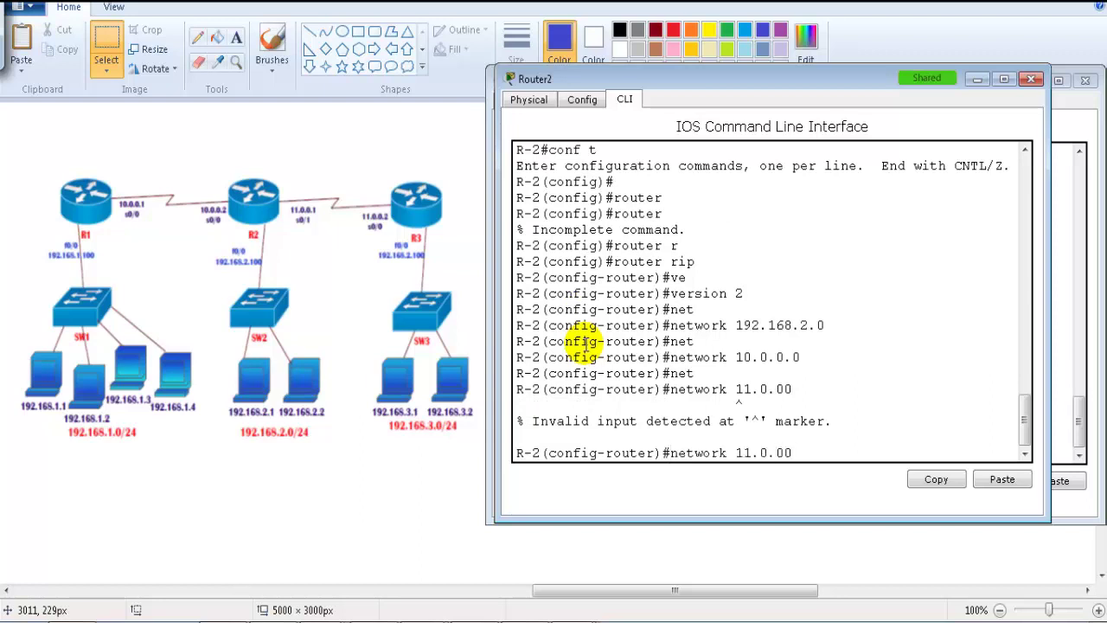
key("BackSpace")
type(".0")
key("Return")
key("Return")
type("end")
key("Return")
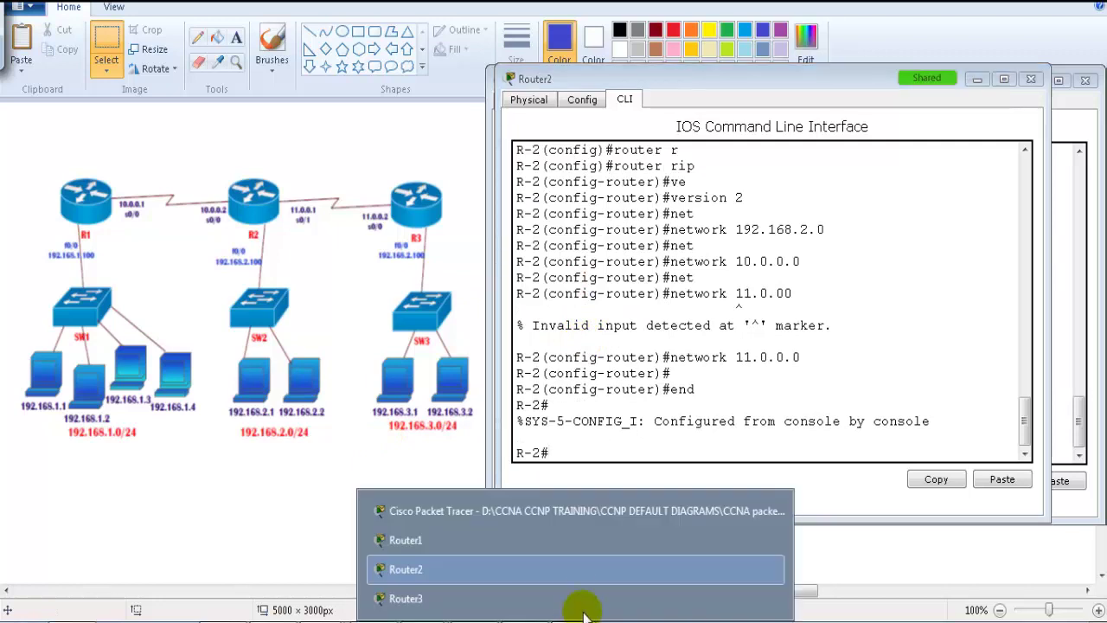
Switch to Router3's command line, place its window beside the diagram, and enter global configuration mode with conf t
left_click(563, 596)
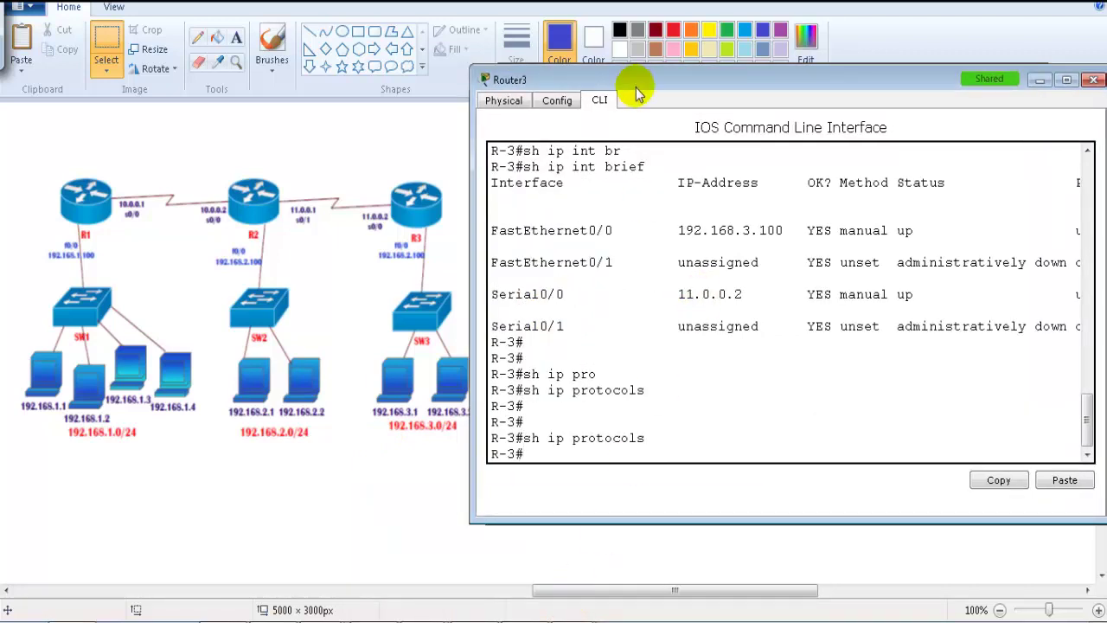
left_click_drag(636, 86, 658, 86)
left_click(655, 210)
key("Return")
type("conf t")
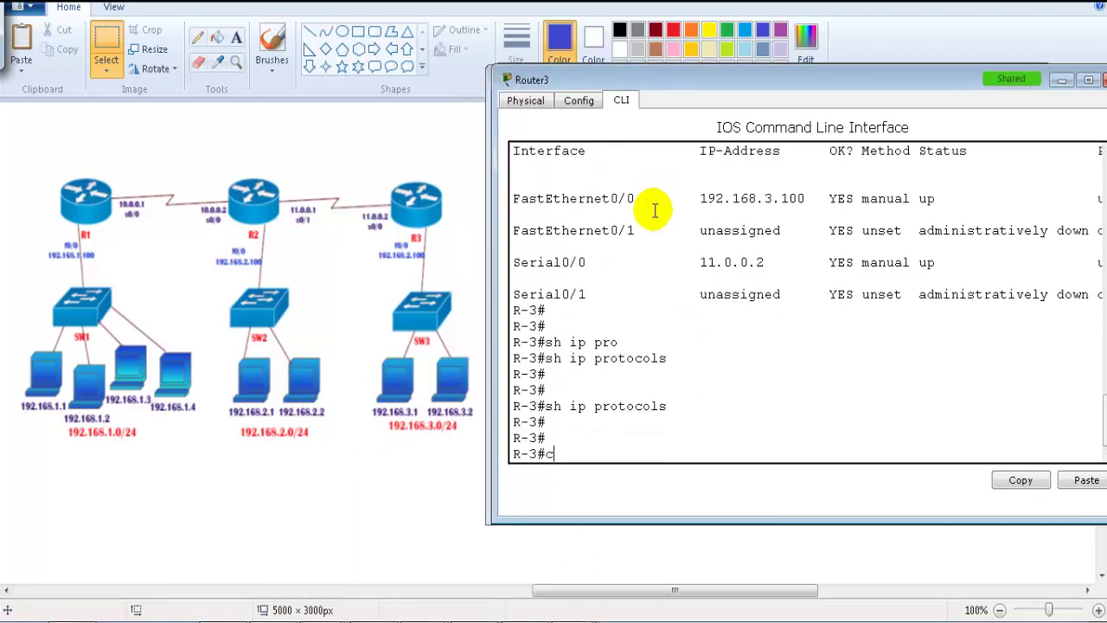
key("Return")
Start the RIP routing process on Router3 with router rip and set it to version 2
type("router r")
key("Tab")
key("Return")
type("ve")
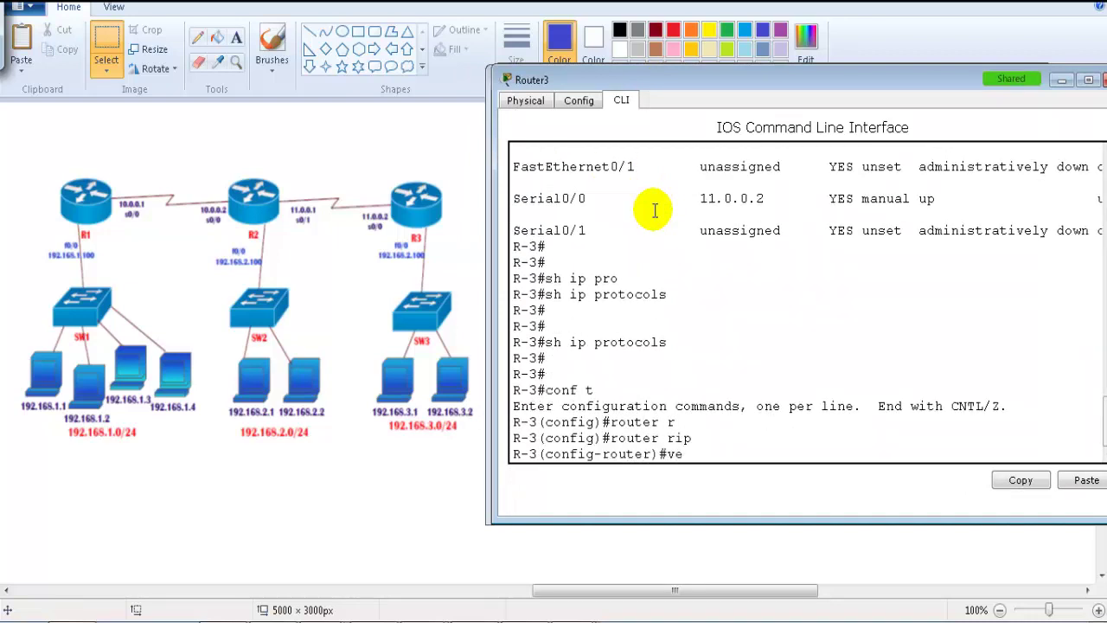
key("Tab")
type("2")
key("Return")
Advertise the 192.168.3.0 network in RIP on Router3, checking Router2's version and network commands for reference
type("net")
key("Tab")
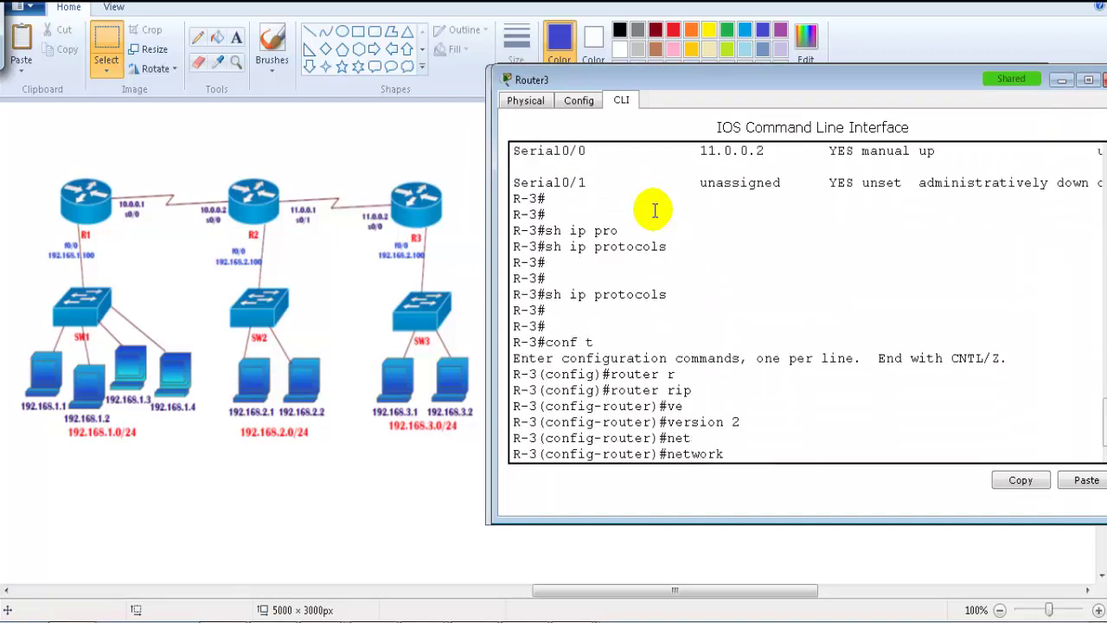
left_click(563, 621)
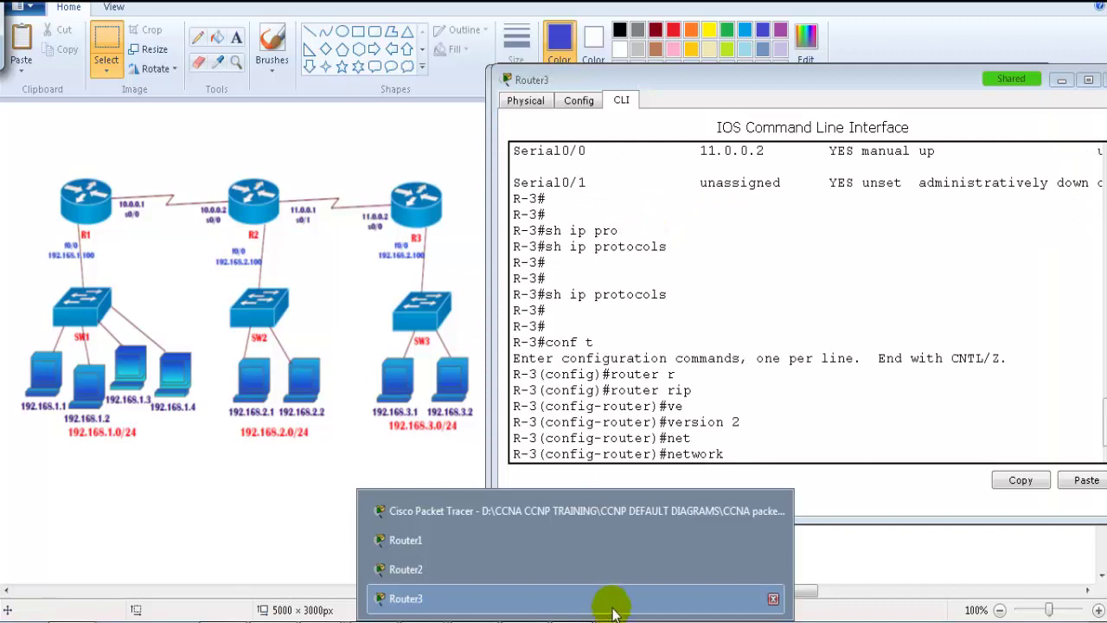
left_click(603, 569)
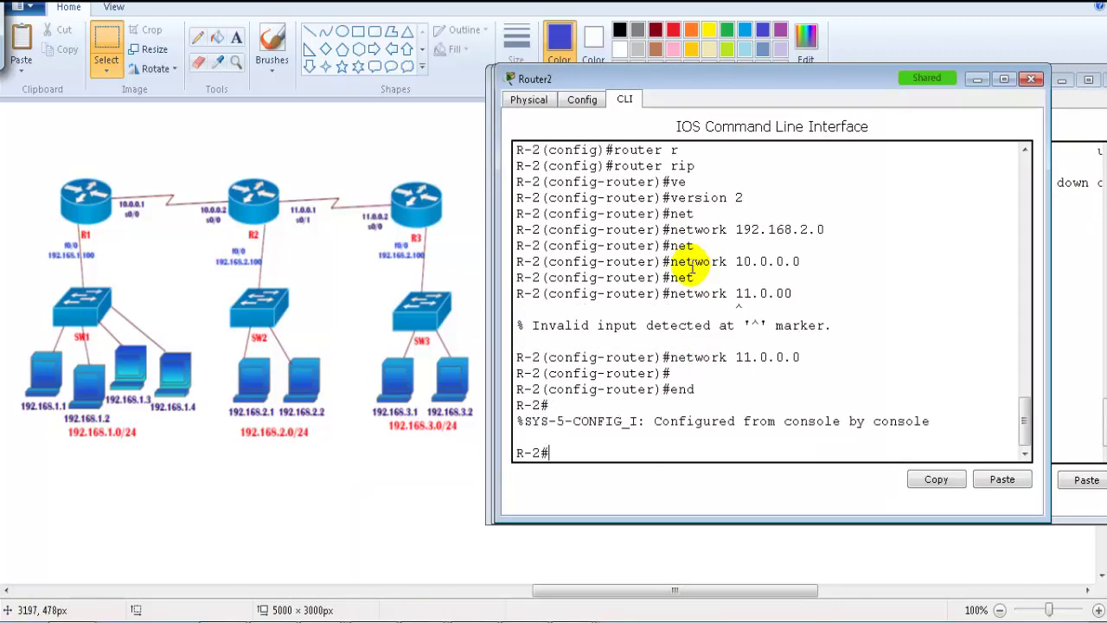
left_click_drag(673, 198, 744, 199)
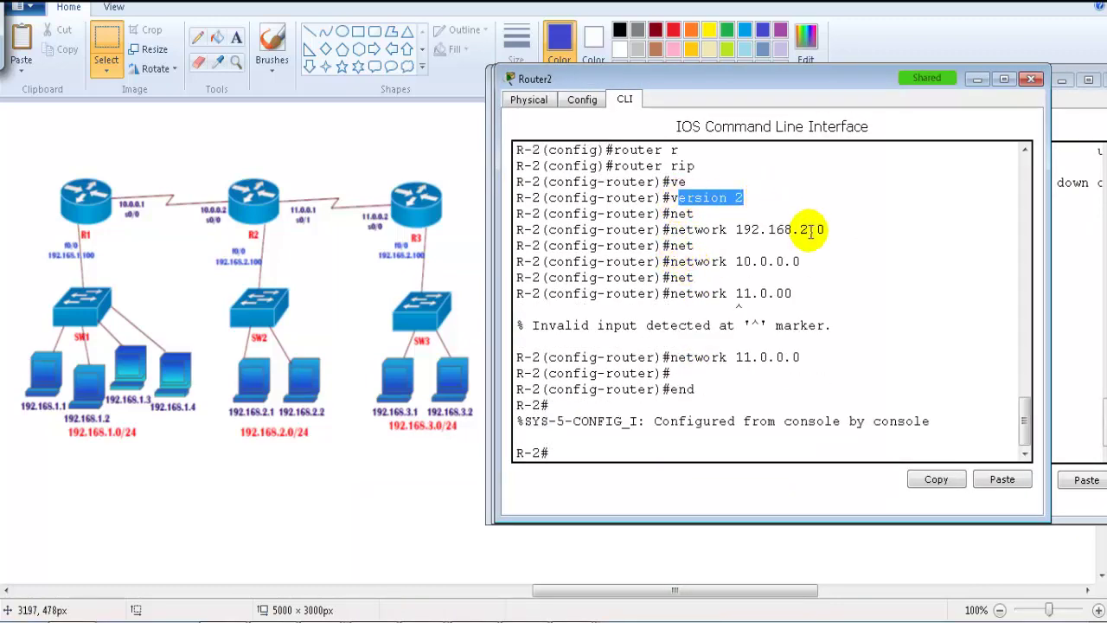
left_click(1064, 318)
key("Tab")
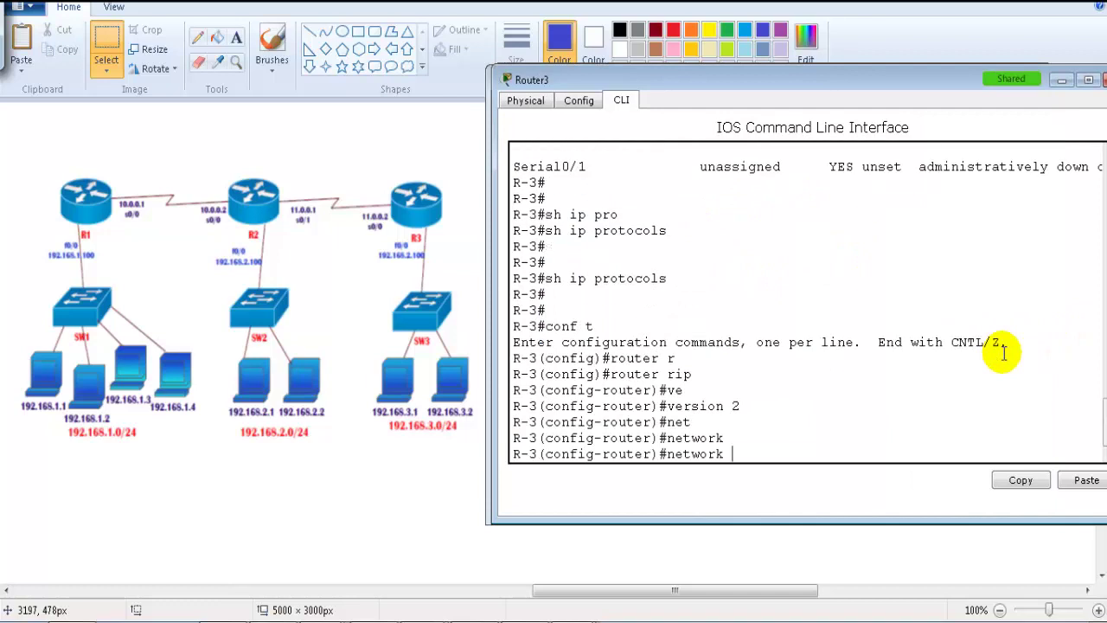
type("192.168.3.0")
key("Return")
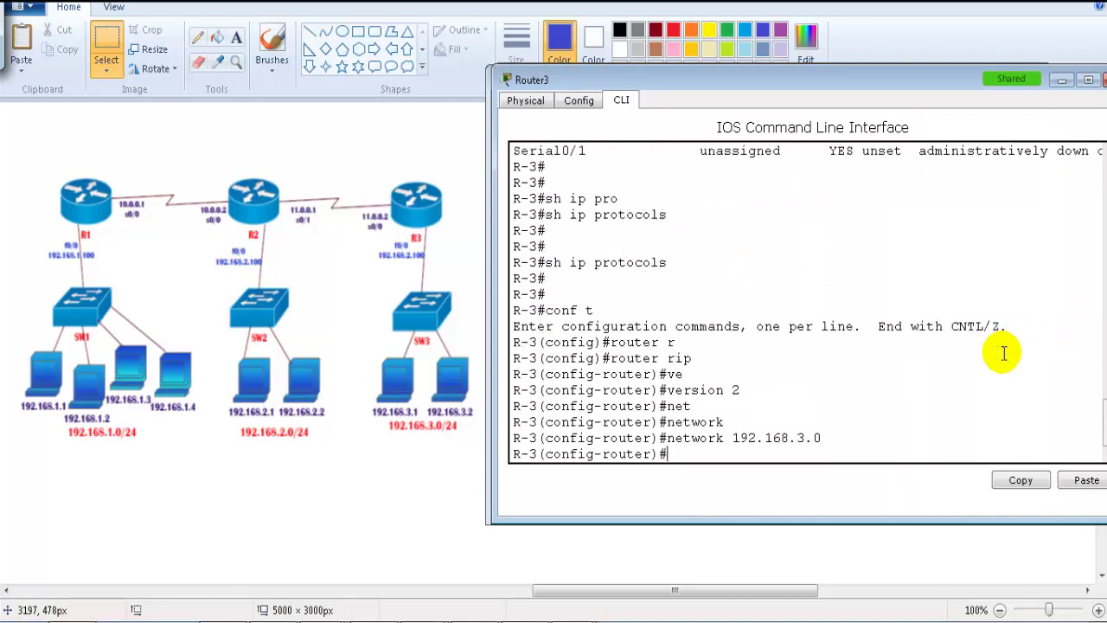
Advertise the 11.0.0.0 network in RIP on Router3 and leave configuration mode with exit and end
type("et")
key("Tab")
type("net")
key("Tab")
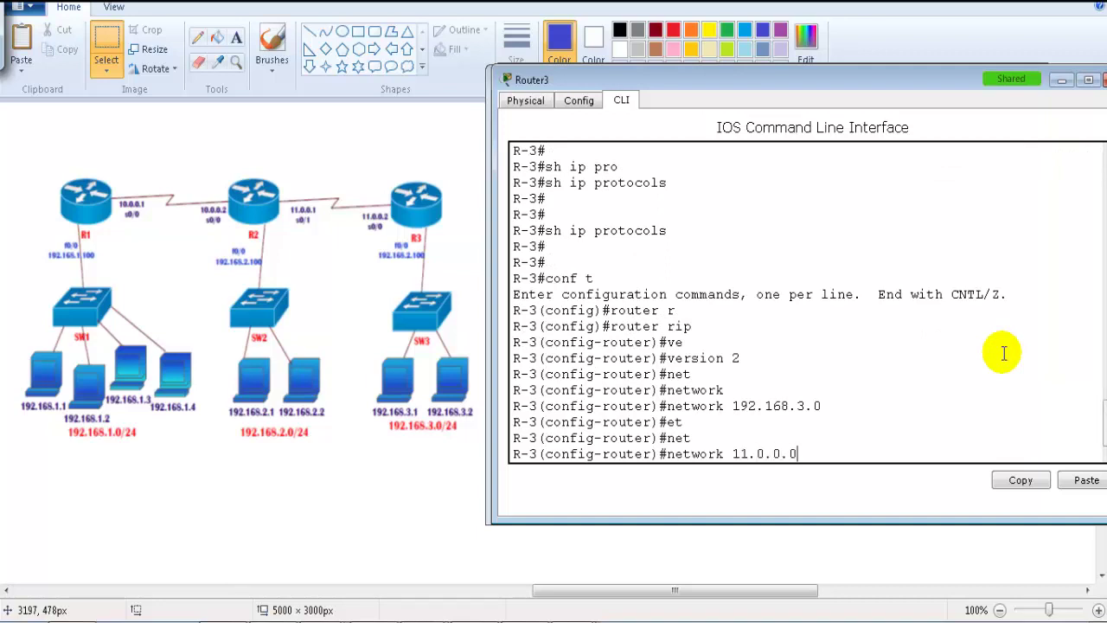
type("11.0.0.0")
key("Return")
type("exit")
key("Return")
type("end")
key("Return")
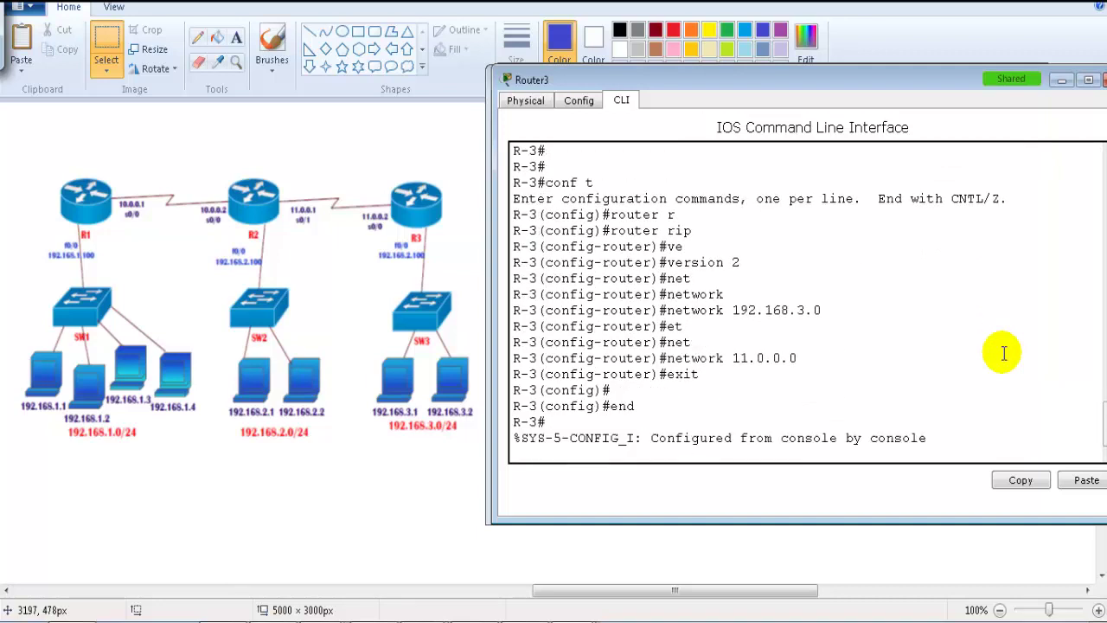
Review the network commands entered on Router3 for 192.168.3.0 and 11.0.0.0
left_click_drag(745, 311, 817, 309)
left_click_drag(683, 343, 796, 375)
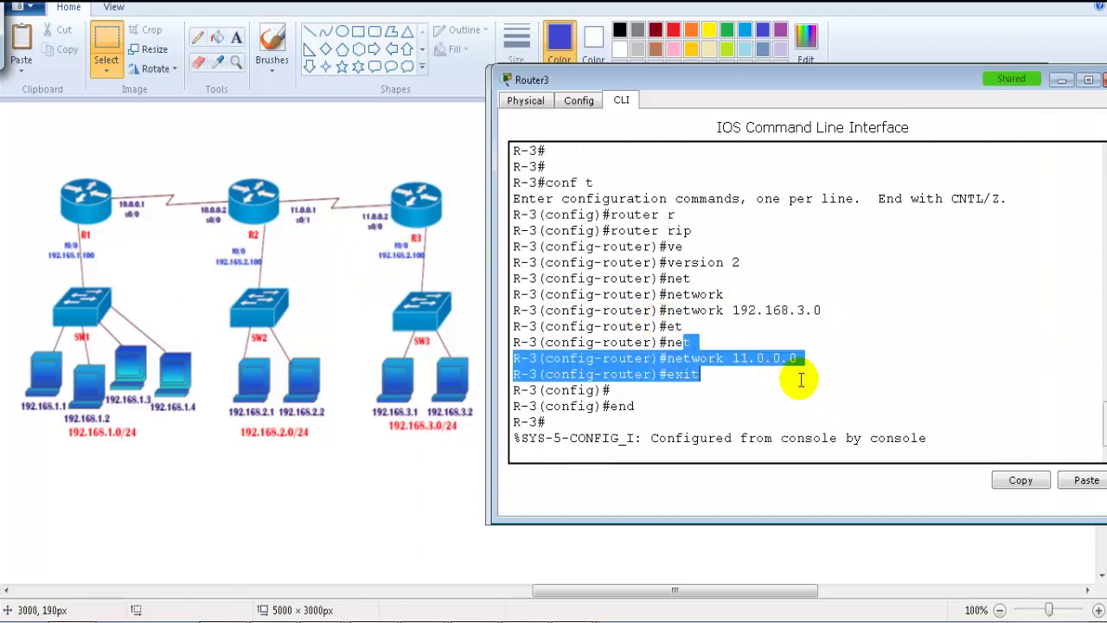
left_click(723, 395)
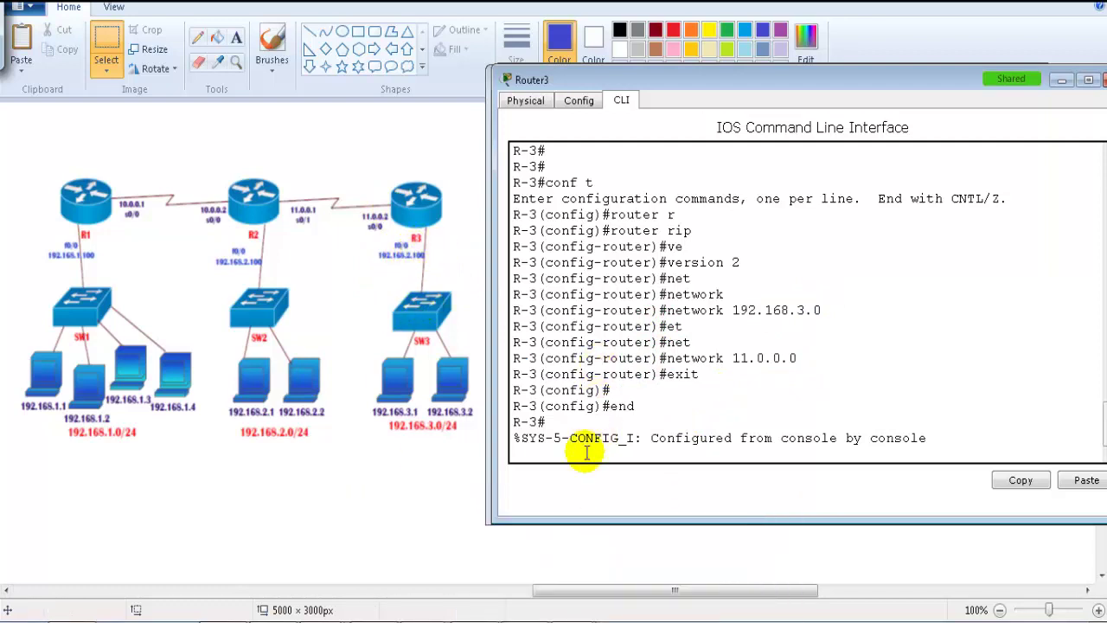
Bring Router1's command-line window back in front of the topology diagram
left_click(509, 539)
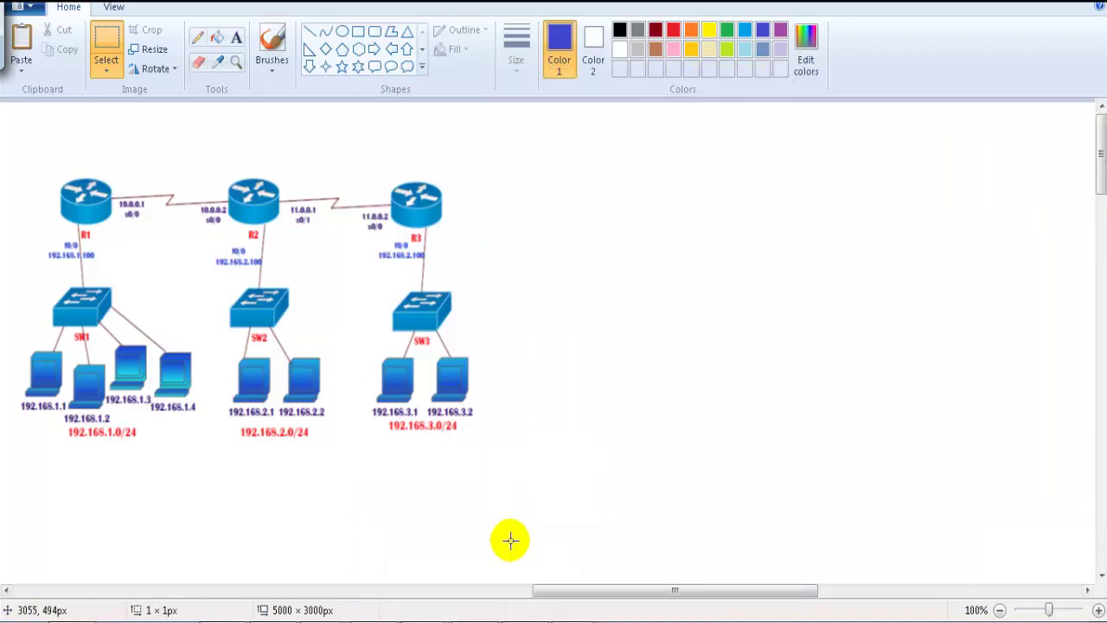
left_click(493, 545)
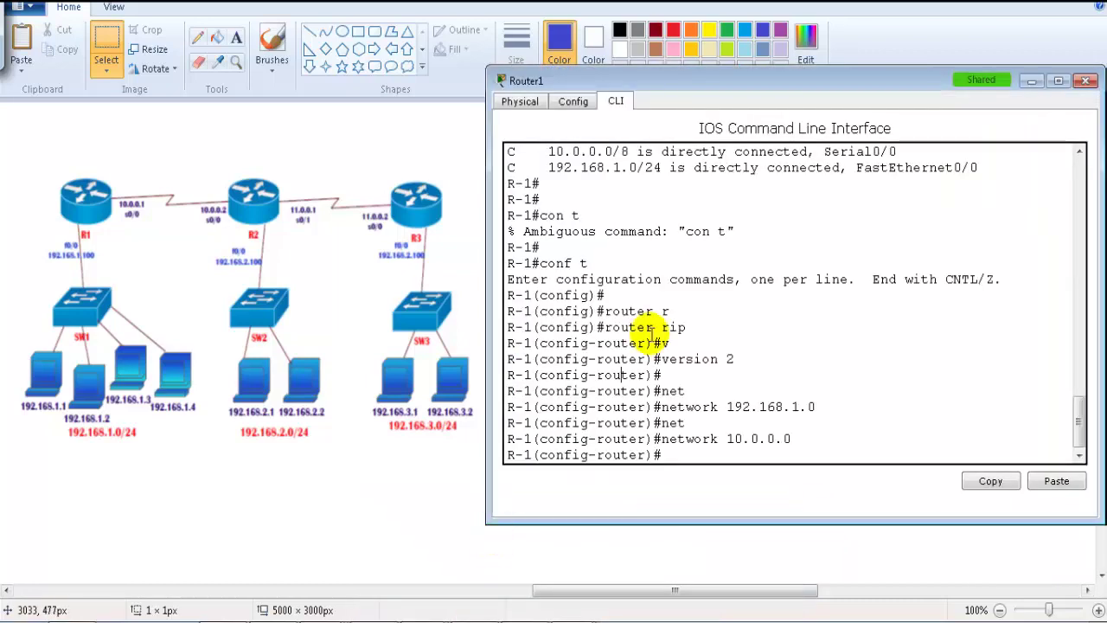
Leave RIP configuration mode on Router1 with the end command
key("Return")
type("end")
key("Return")
type("sh")
key("Return")
type("end")
key("Return")
Display Router1's full IP routing table with show ip route
type("sh ip rou")
key("Tab")
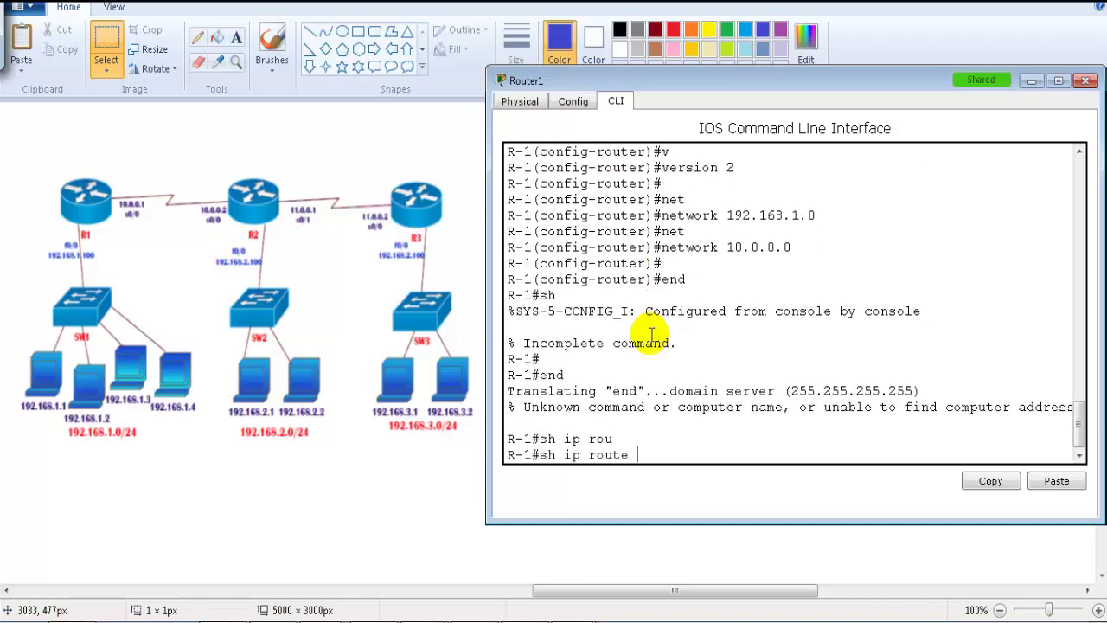
key("Return")
key("Return")
key("Return")
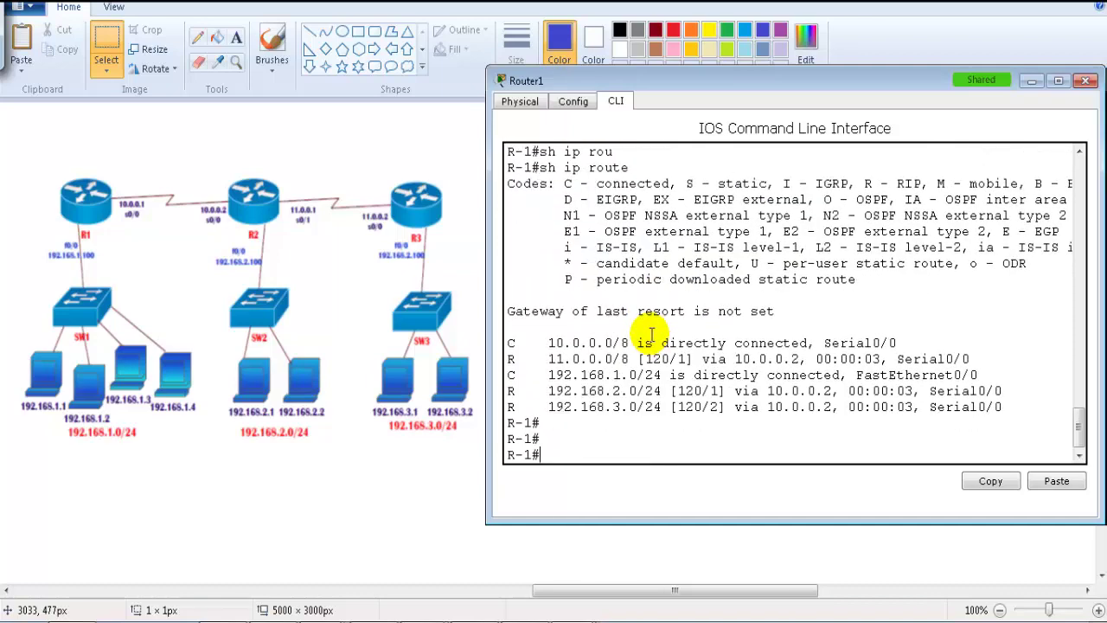
Mark Router1's RIP routes to 192.168.2.0 and 192.168.3.0 with next hop 10.0.0.2, trace them on the topology diagram, and clear the markings
left_click_drag(510, 391, 779, 428)
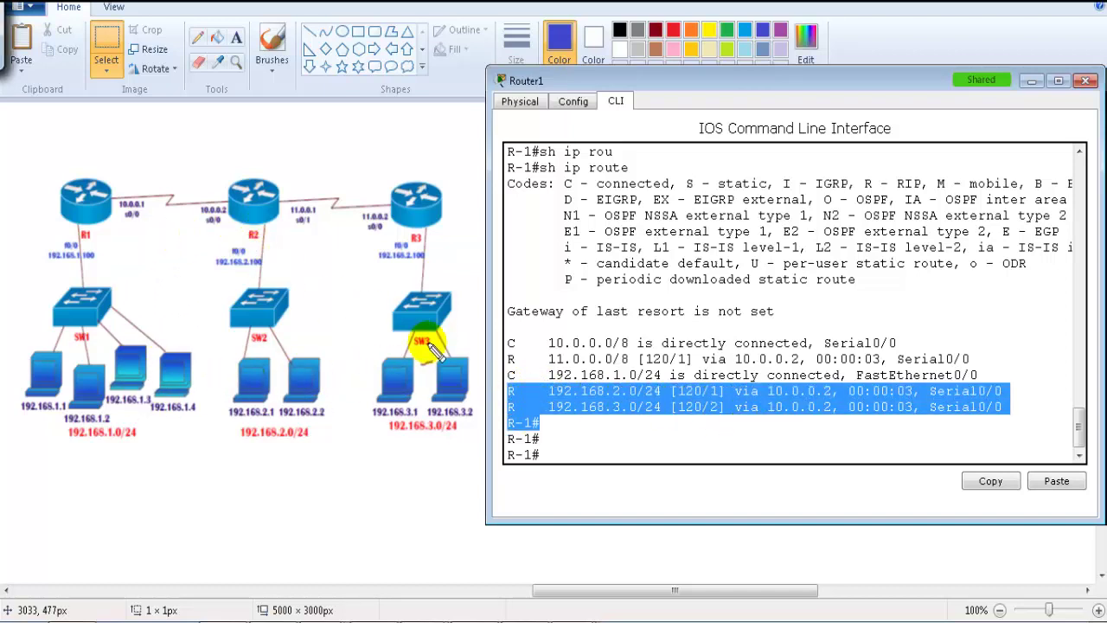
mouse_move(542, 382)
left_mouse_down()
mouse_move(541, 419)
mouse_move(573, 389)
mouse_move(753, 396)
mouse_move(727, 422)
mouse_move(544, 421)
left_mouse_up()
mouse_move(843, 379)
left_mouse_down()
mouse_move(790, 374)
mouse_move(783, 388)
left_mouse_up()
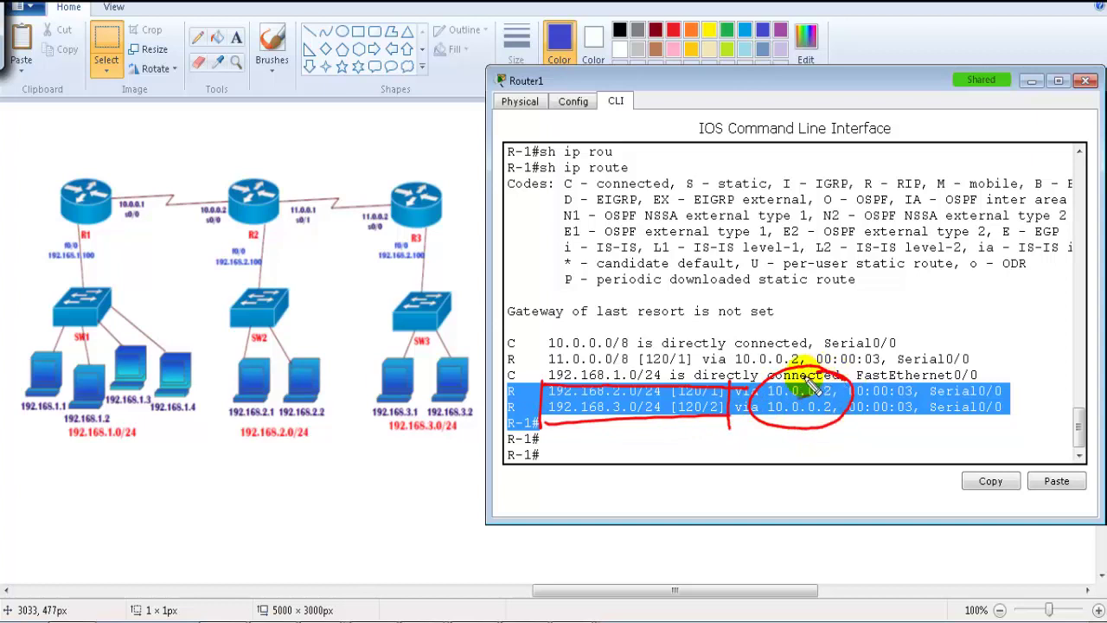
mouse_move(232, 194)
left_mouse_down()
mouse_move(129, 173)
mouse_move(138, 192)
left_mouse_up()
left_click_drag(232, 212, 203, 227)
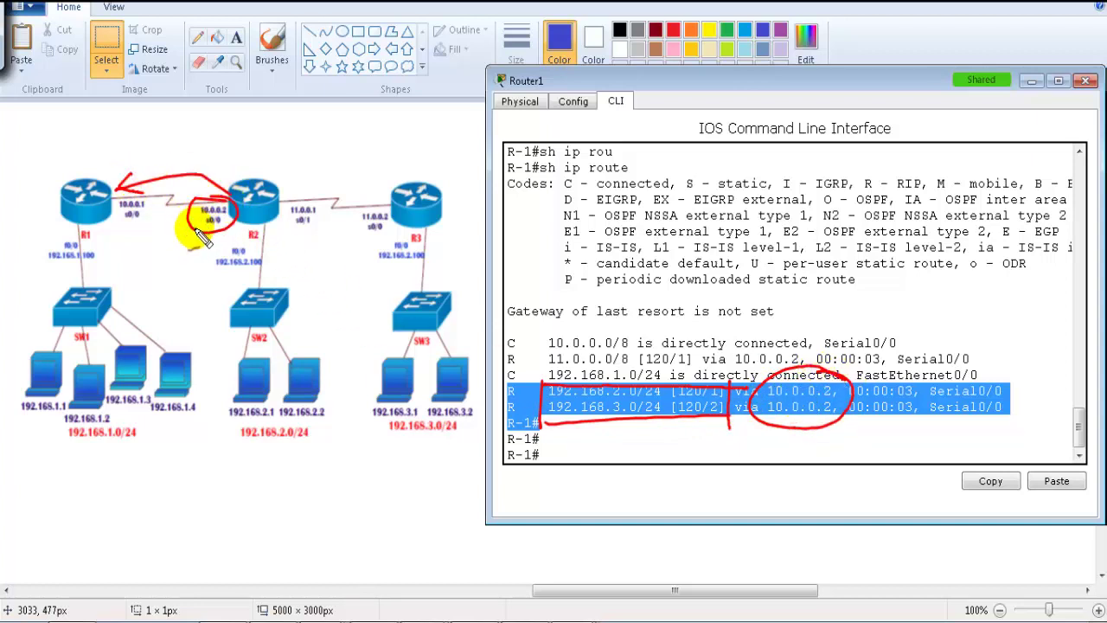
left_click_drag(134, 229, 173, 223)
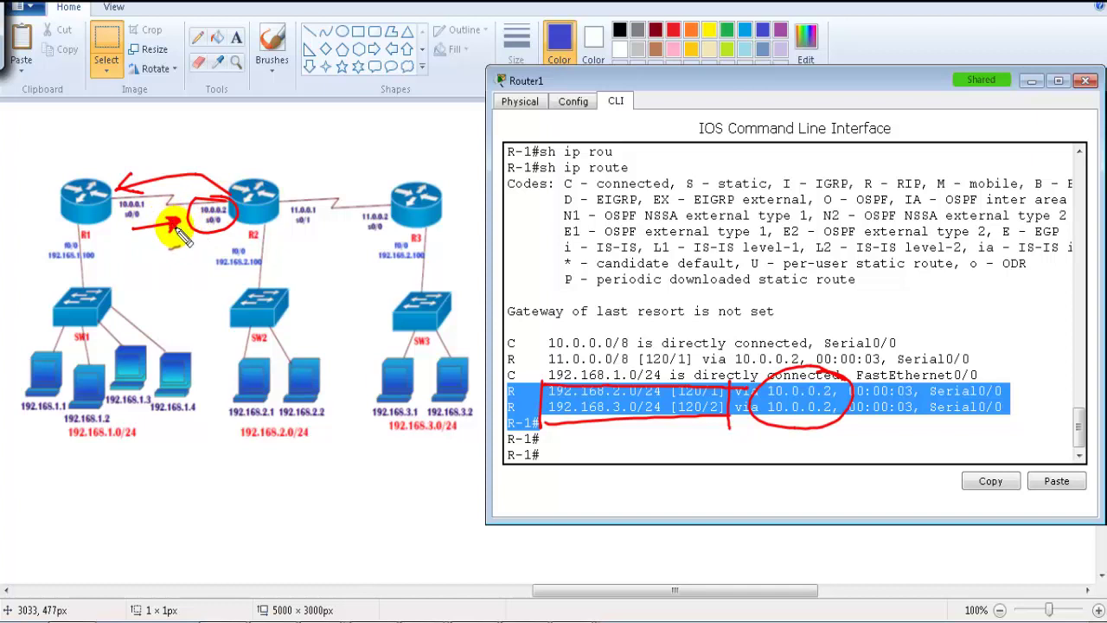
left_click_drag(218, 234, 231, 284)
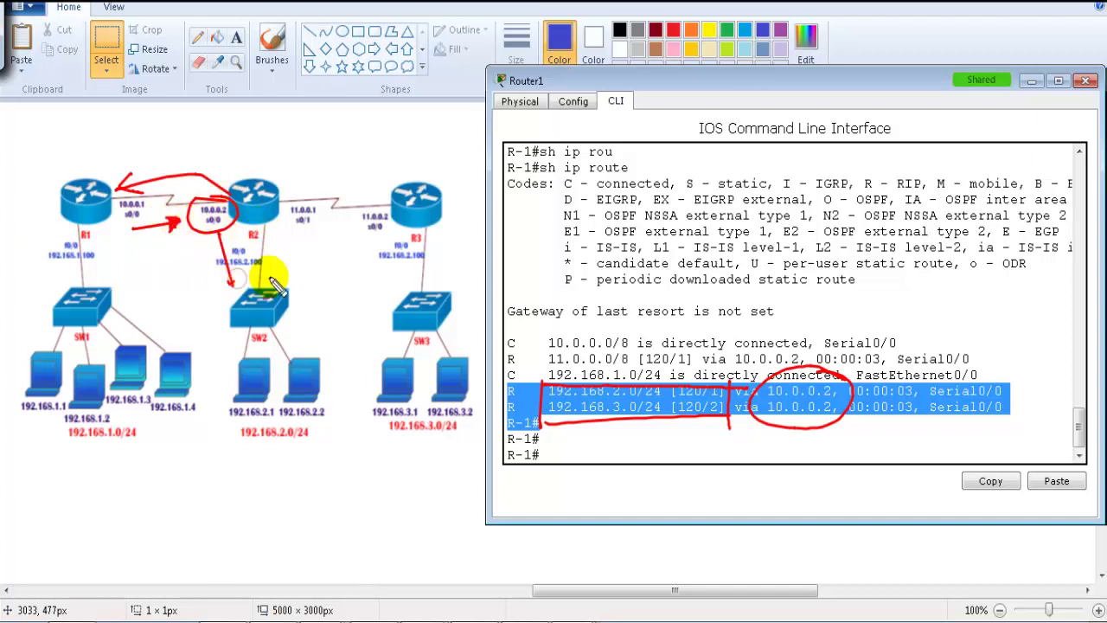
left_click_drag(249, 223, 370, 299)
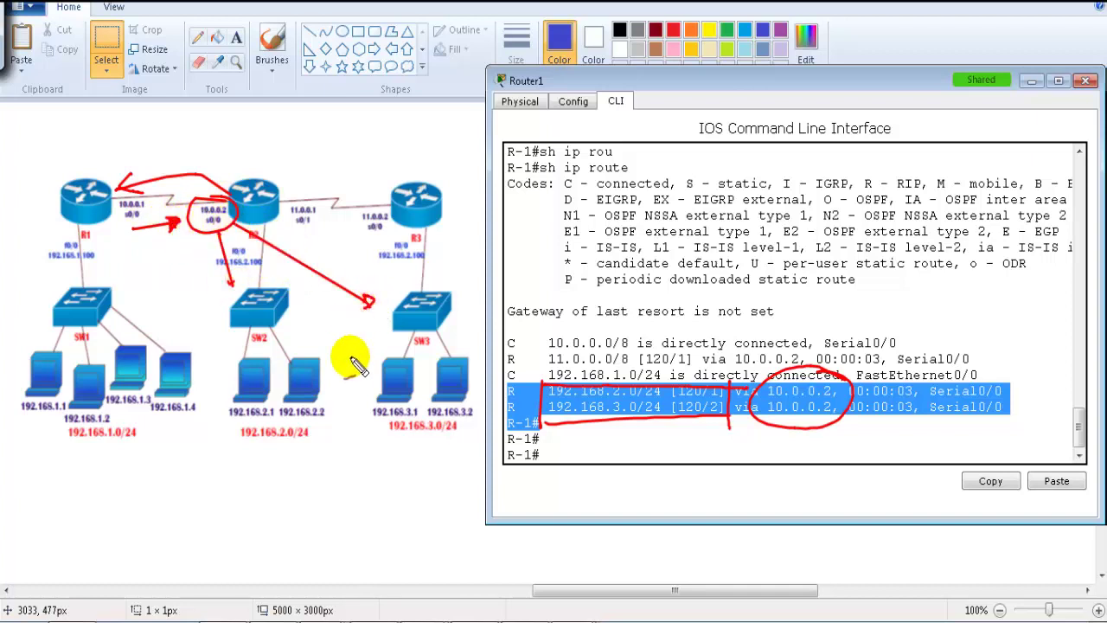
key("Escape")
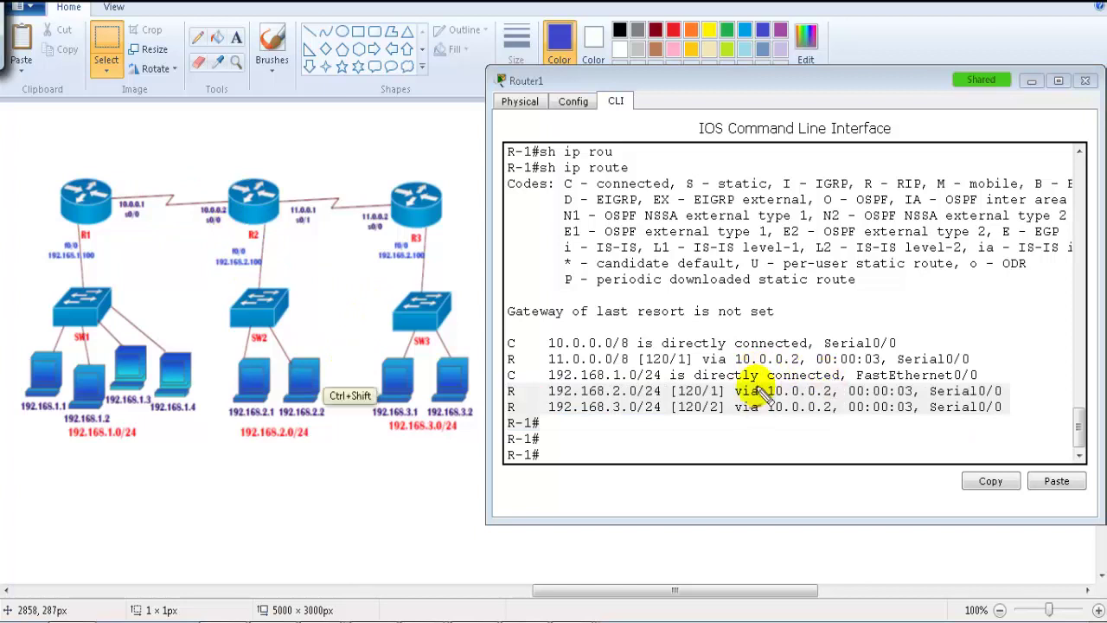
Label the bracketed values of the RIP routes as AD and metric, and mark the one-hop path from R1 to SW2's network
mouse_move(666, 406)
left_mouse_down()
mouse_move(736, 420)
mouse_move(683, 399)
mouse_move(699, 428)
mouse_move(667, 448)
mouse_move(676, 443)
left_mouse_up()
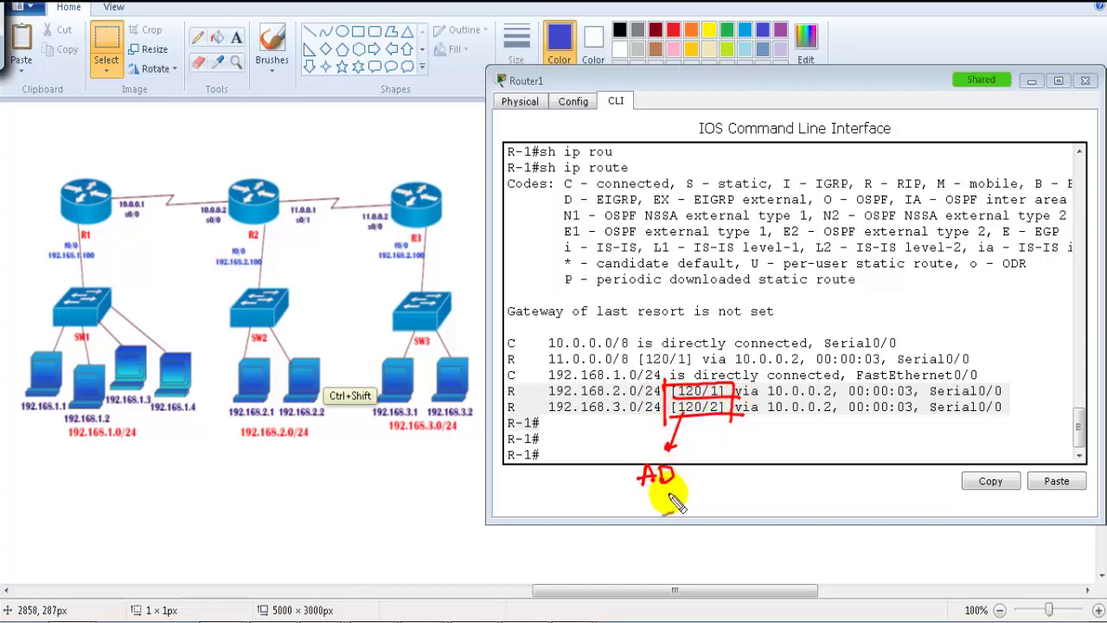
mouse_move(720, 415)
left_mouse_down()
mouse_move(738, 446)
mouse_move(784, 455)
left_mouse_up()
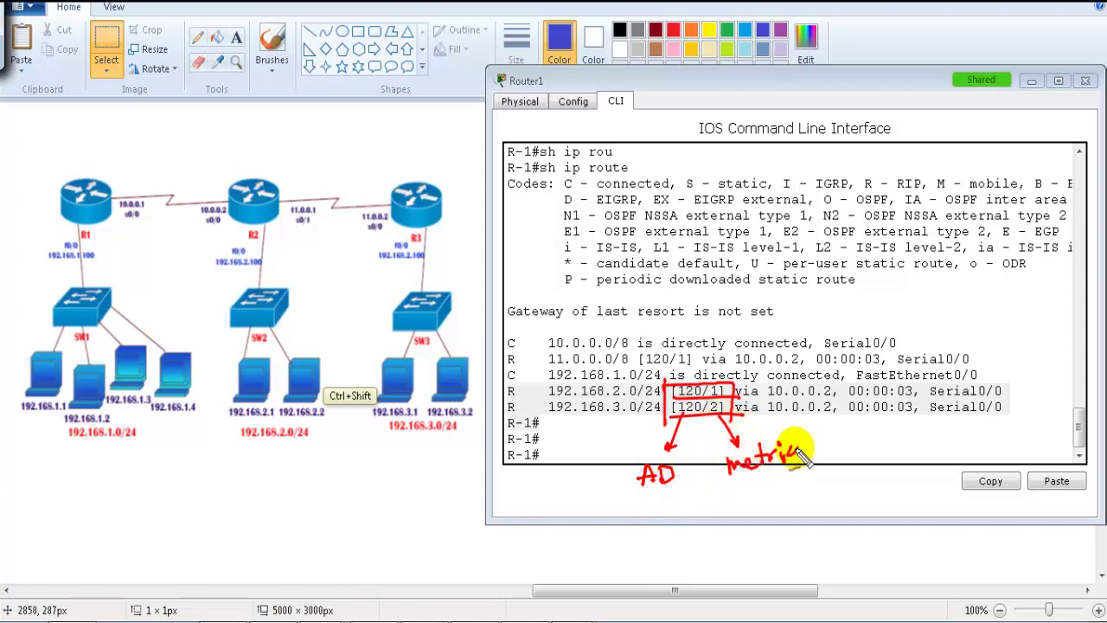
mouse_move(104, 228)
left_mouse_down()
mouse_move(161, 260)
mouse_move(233, 346)
mouse_move(232, 332)
left_mouse_up()
left_click_drag(188, 263, 206, 271)
left_click_drag(147, 204, 216, 201)
left_click_drag(216, 201, 200, 215)
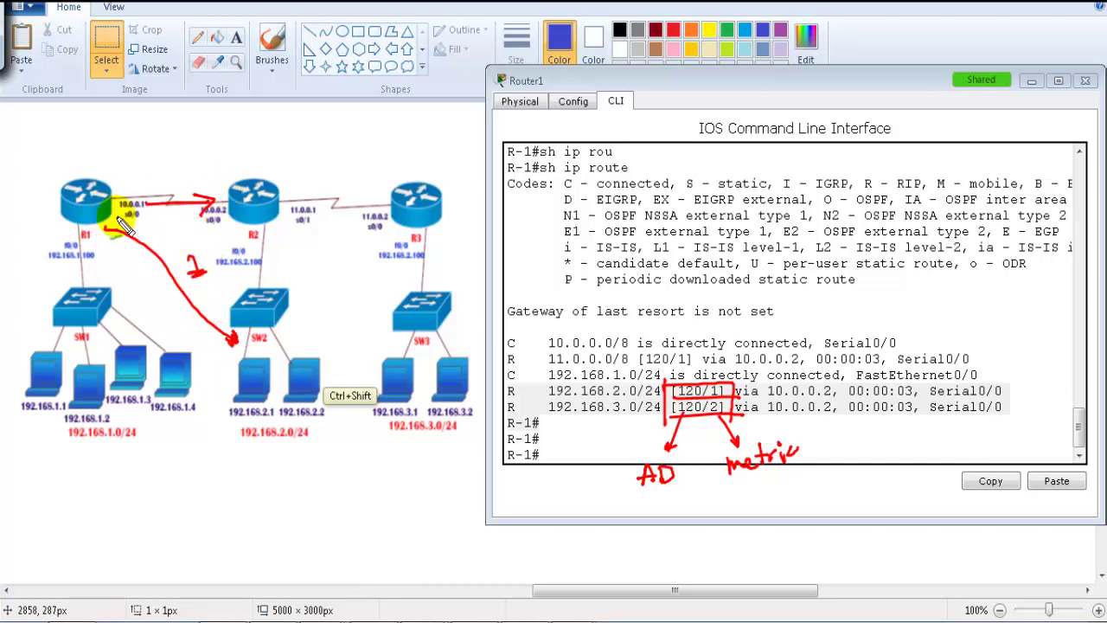
Trace the two-hop path from R1 to SW3's network in green, circle the matching metrics and destination networks, and clear the markings
mouse_move(102, 213)
left_mouse_down()
mouse_move(385, 370)
mouse_move(372, 360)
left_mouse_up()
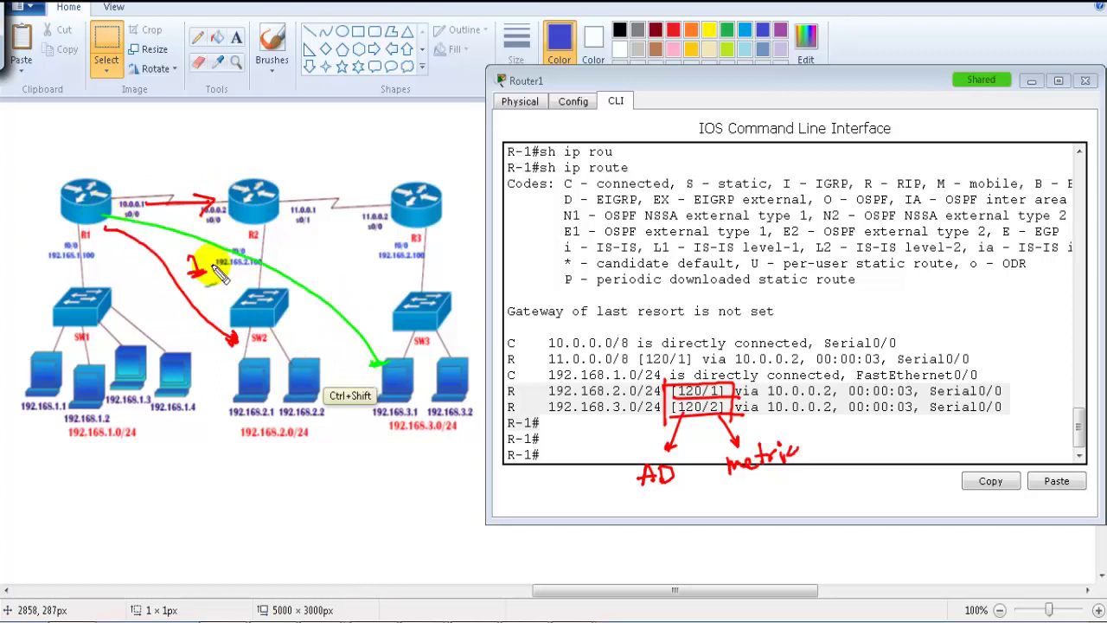
left_click_drag(262, 182, 431, 180)
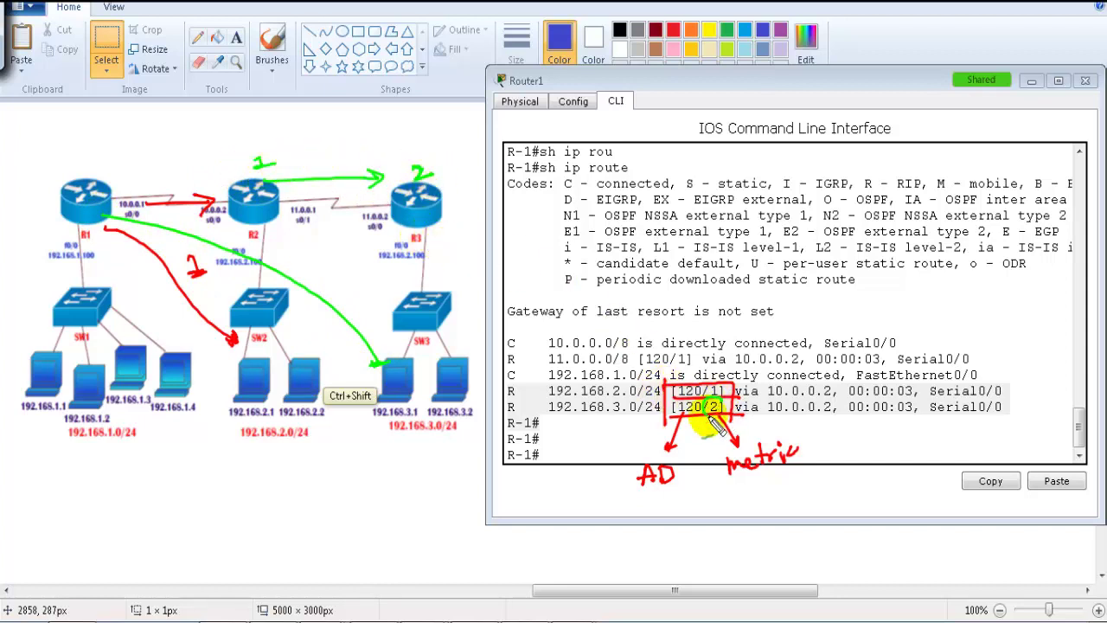
mouse_move(606, 423)
left_mouse_down()
mouse_move(657, 402)
mouse_move(562, 416)
mouse_move(610, 443)
left_mouse_up()
mouse_move(608, 381)
left_mouse_down()
mouse_move(657, 399)
mouse_move(610, 411)
mouse_move(585, 446)
mouse_move(593, 437)
left_mouse_up()
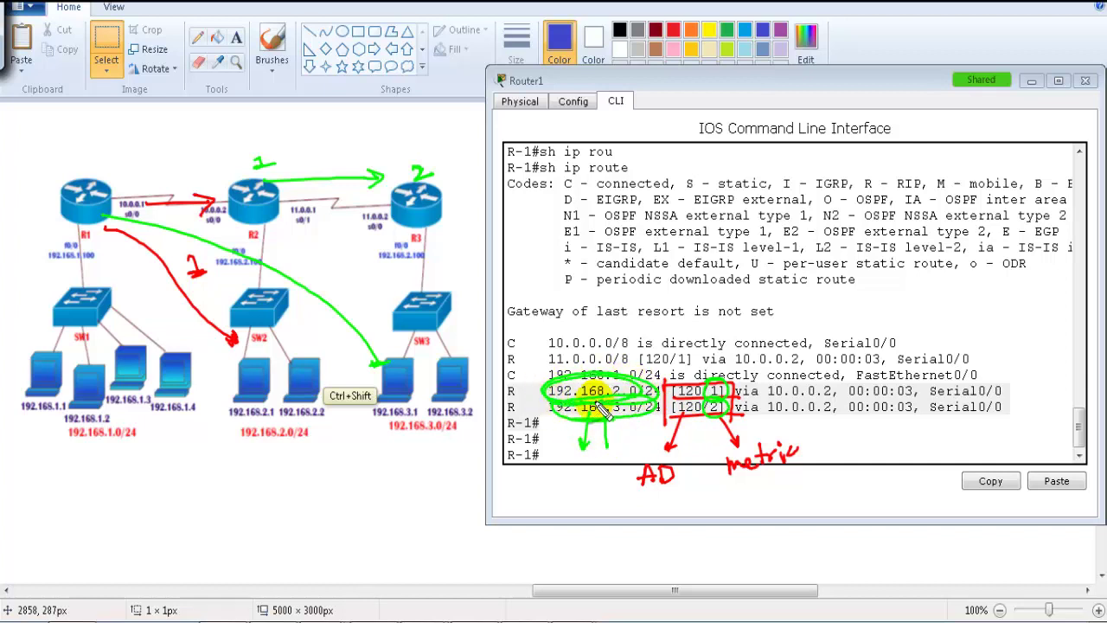
key("Escape")
Examine the metrics, exit interface and 11.0.0.0 entry among the RIP routes in Router1's routing table
left_click(660, 394)
left_click_drag(595, 392, 723, 397)
left_click(693, 412)
left_click_drag(653, 409, 776, 402)
left_click(738, 424)
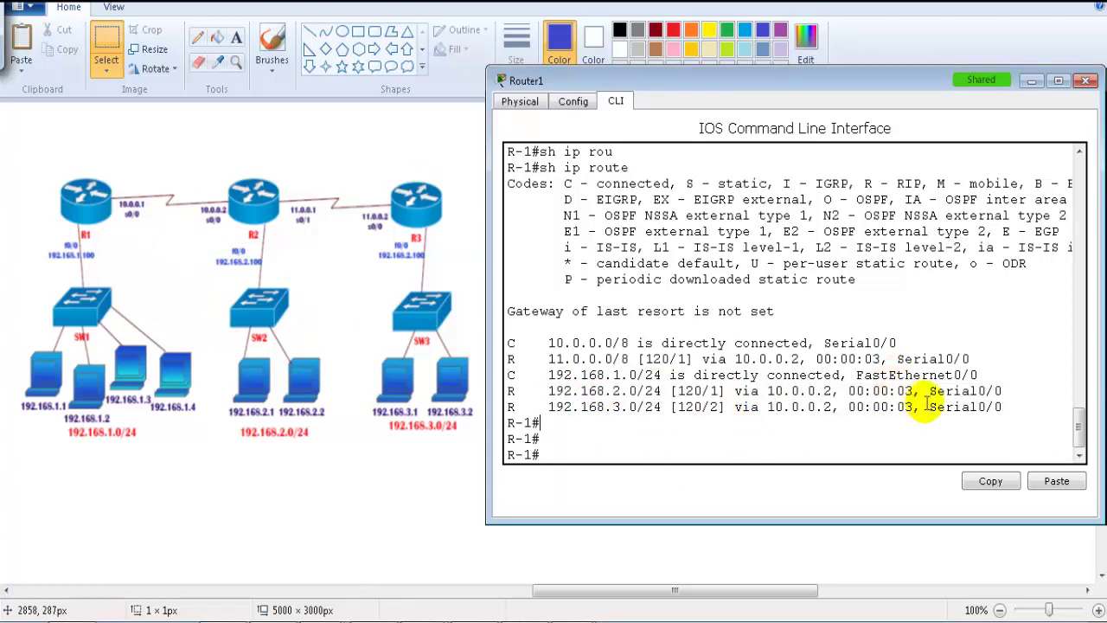
left_click_drag(928, 403, 1026, 423)
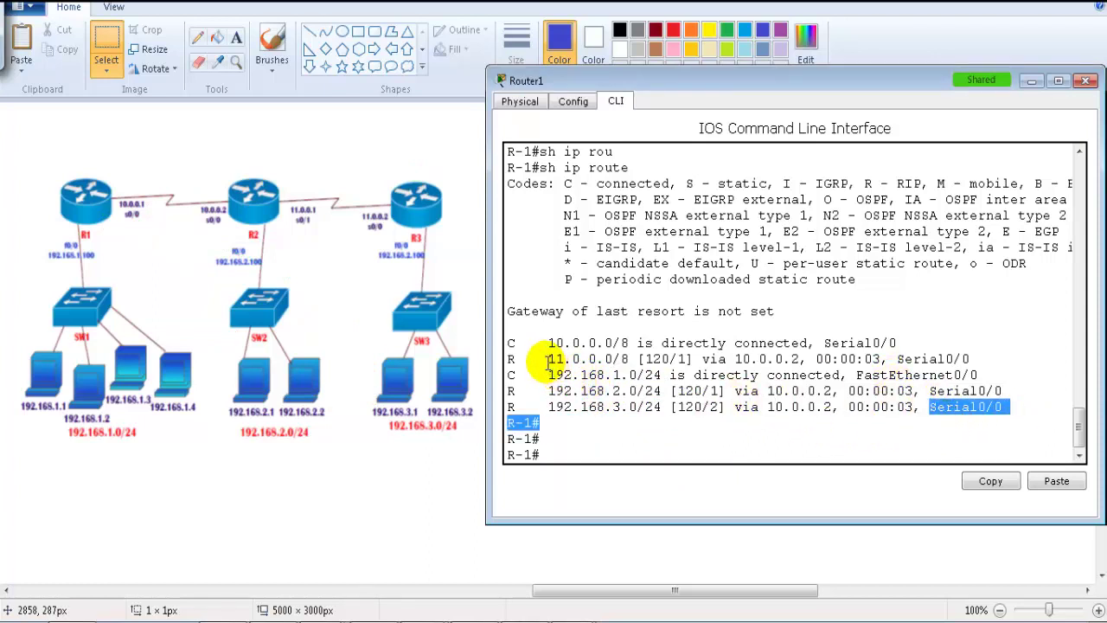
left_click_drag(548, 363, 852, 363)
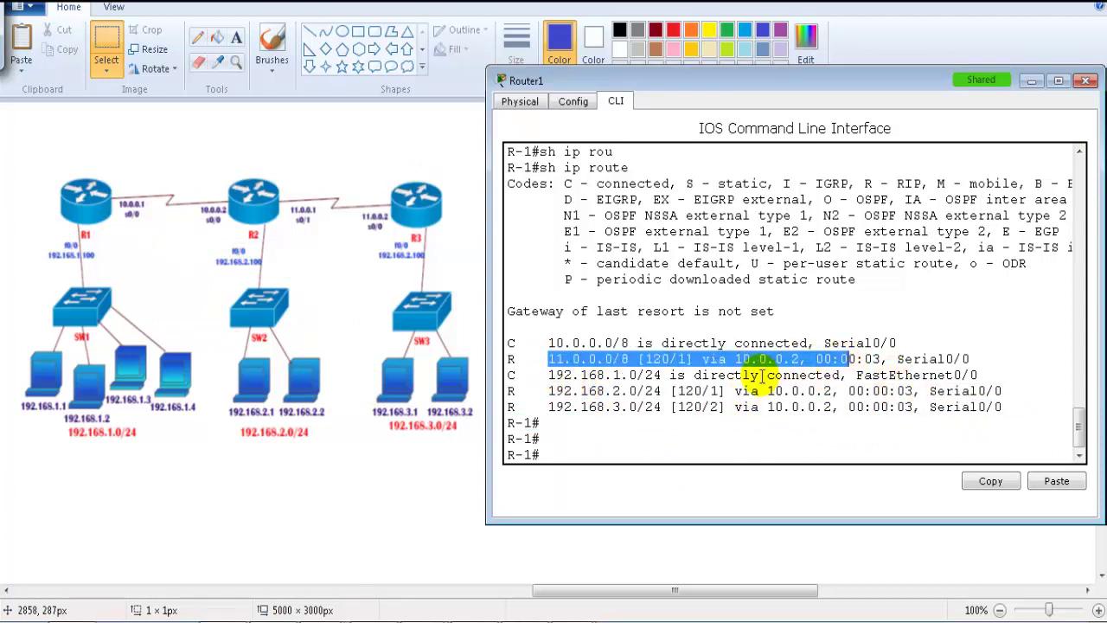
Match the R code of the learned routes with its RIP entry in the routing table's legend
left_click(657, 387)
left_click_drag(509, 395, 523, 410)
scroll(652, 347, "up", 1)
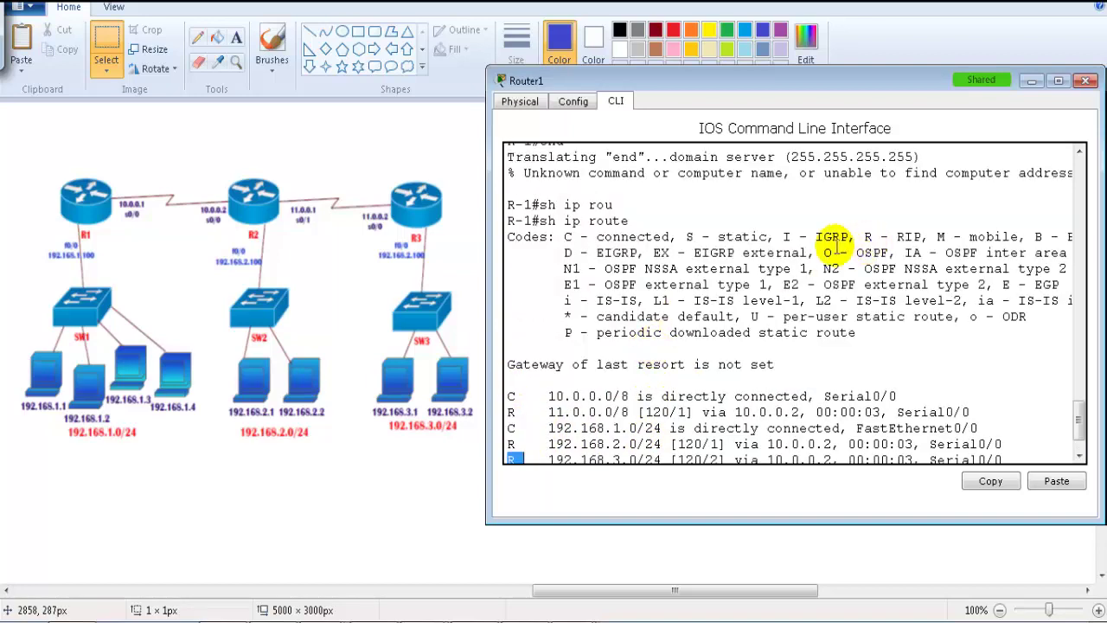
left_click_drag(858, 236, 941, 236)
left_click(917, 276)
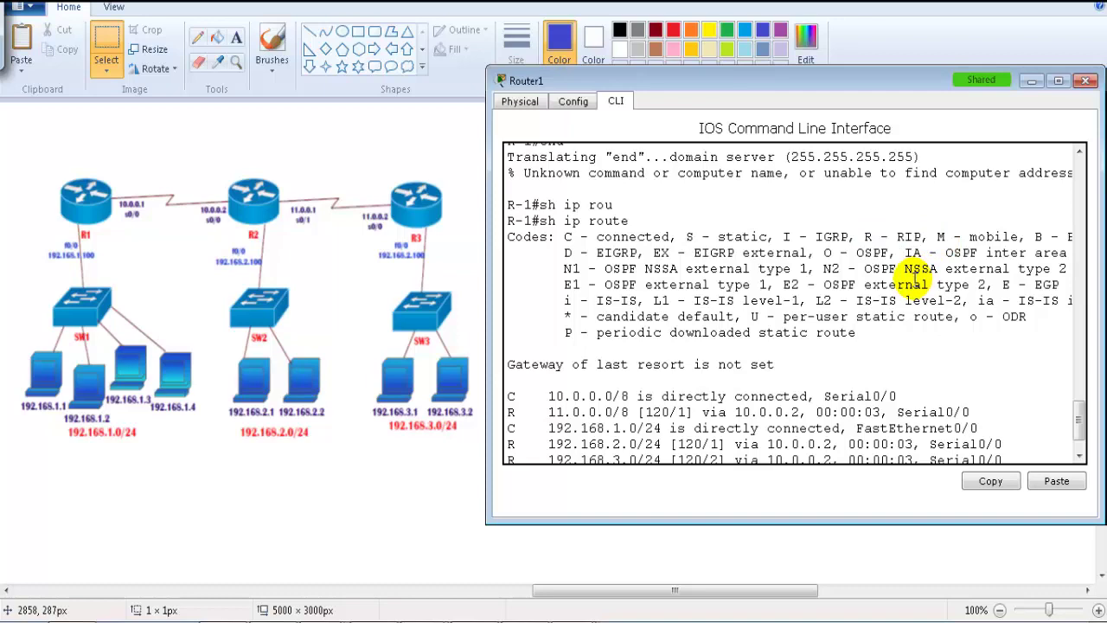
scroll(914, 279, "down", 2)
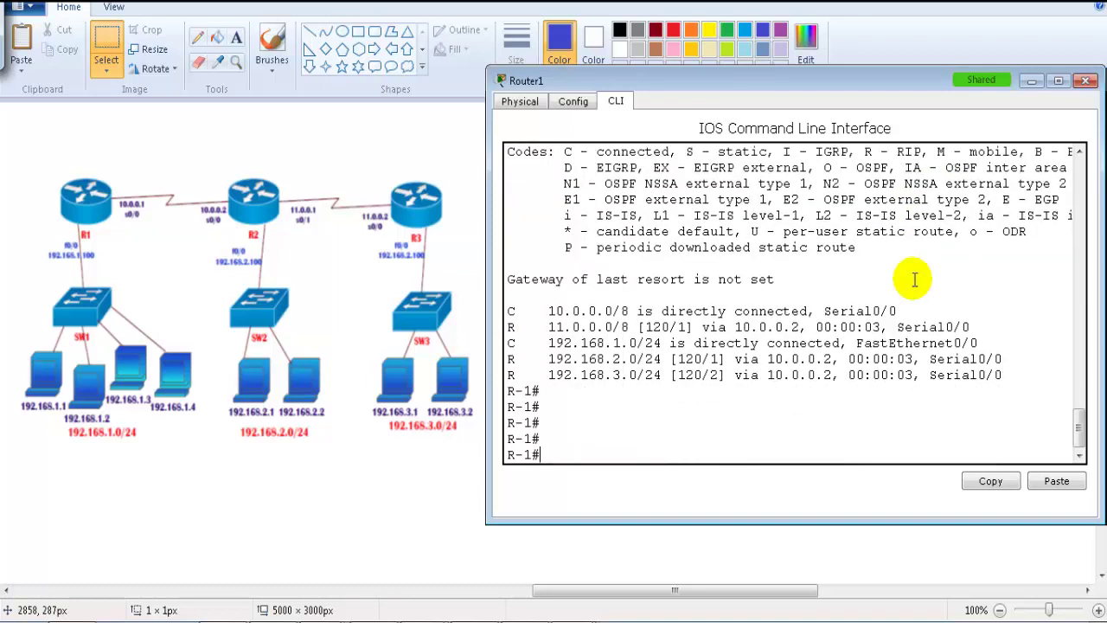
Display only Router1's RIP-learned routes with show ip route rip
type("sh ip ro")
key("Tab")
type("r")
key("Tab")
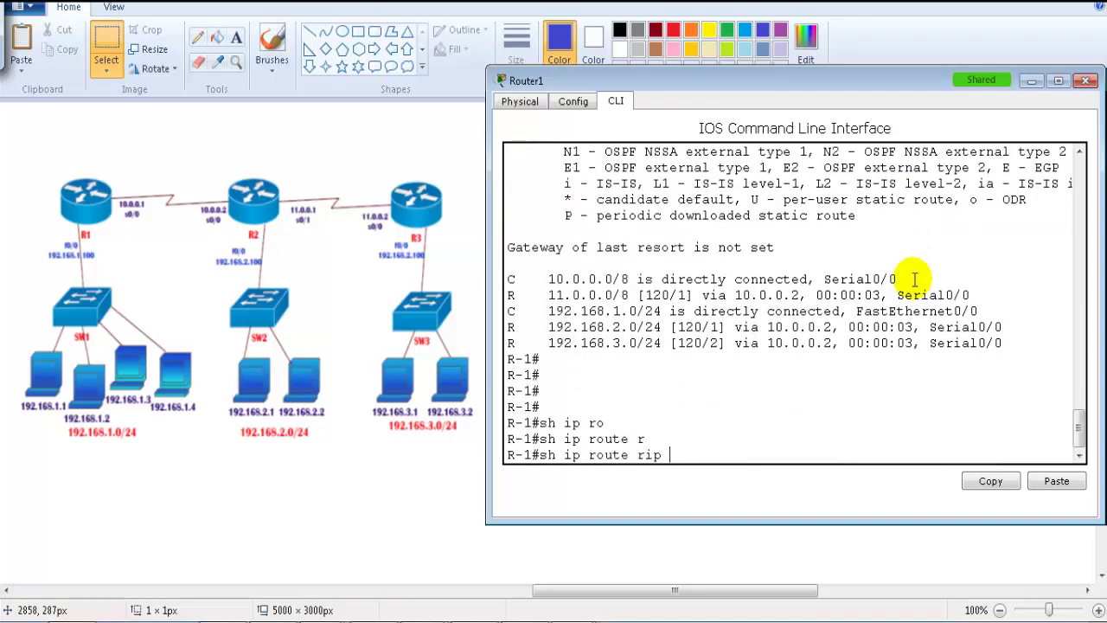
key("Return")
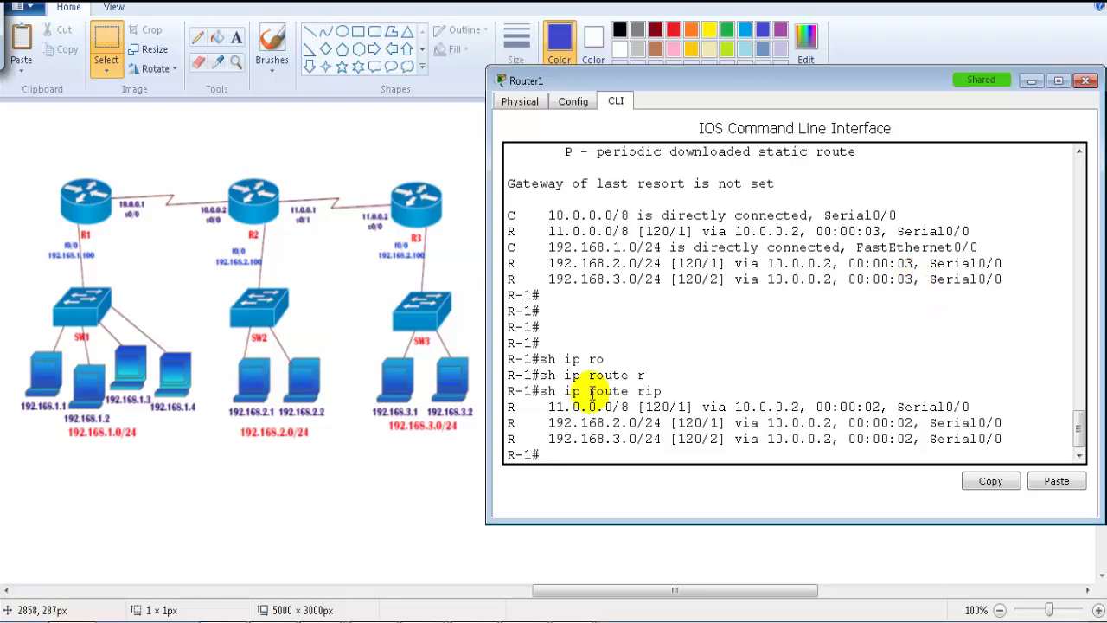
Compare the show ip route rip command and its output with the earlier show ip route command on Router1
left_click_drag(590, 391, 673, 391)
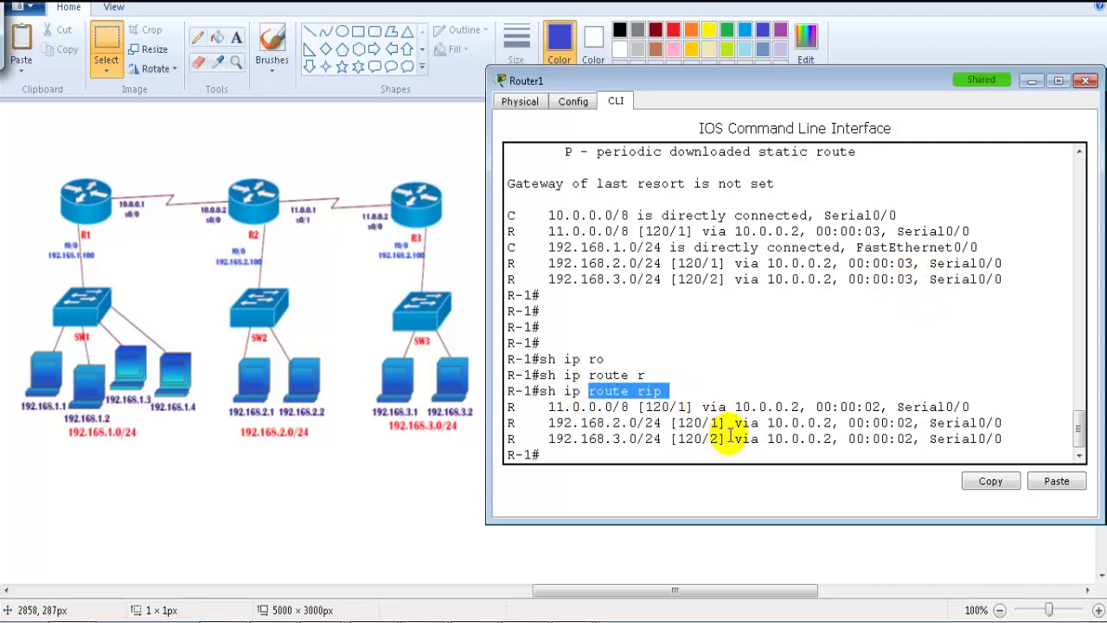
scroll(658, 346, "up", 3)
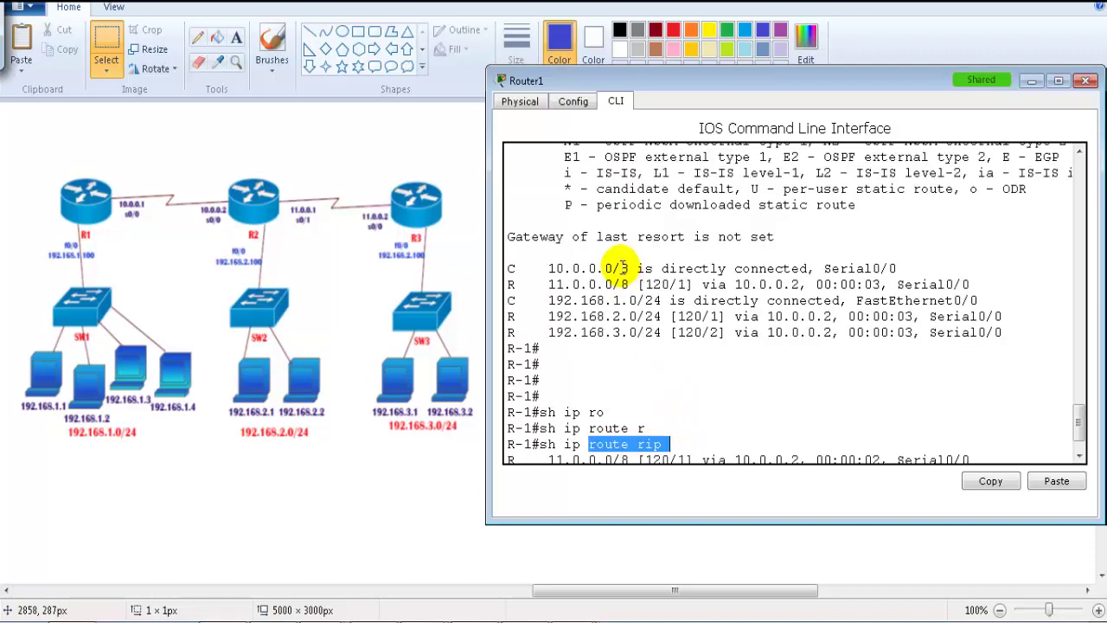
left_click_drag(540, 198, 638, 199)
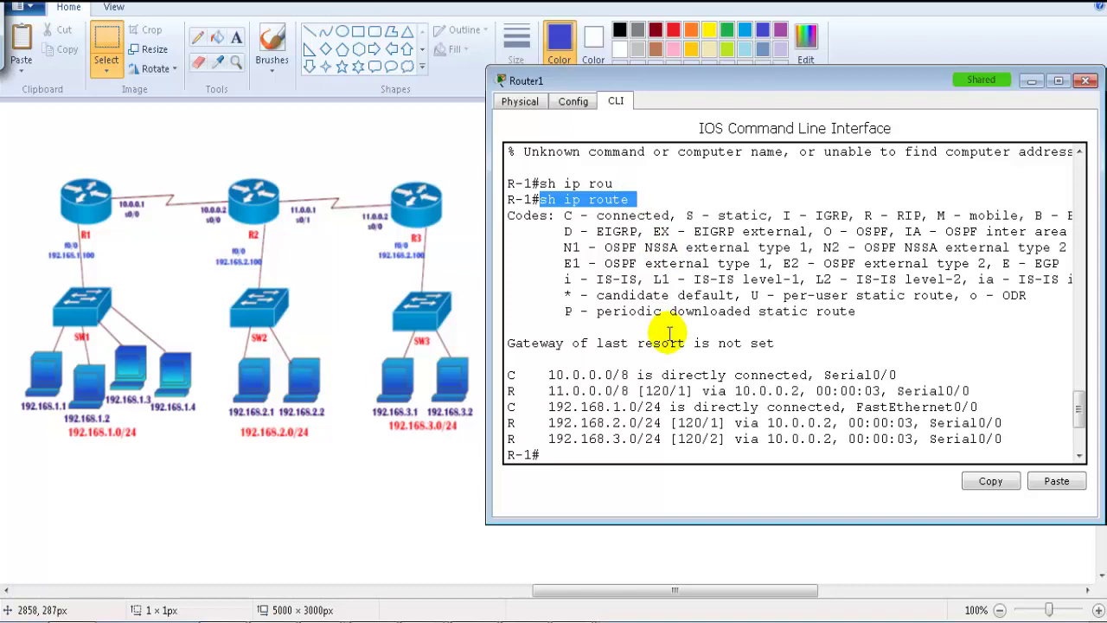
scroll(658, 355, "down", 3)
left_click_drag(586, 391, 657, 390)
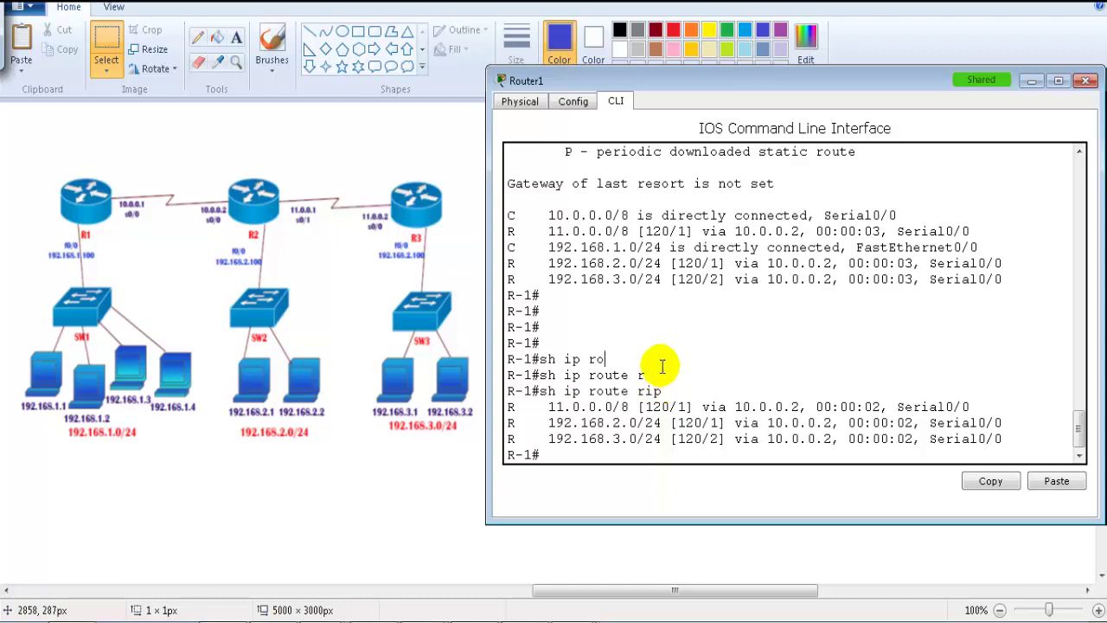
Bring Router2's command-line window to the front
left_click(576, 621)
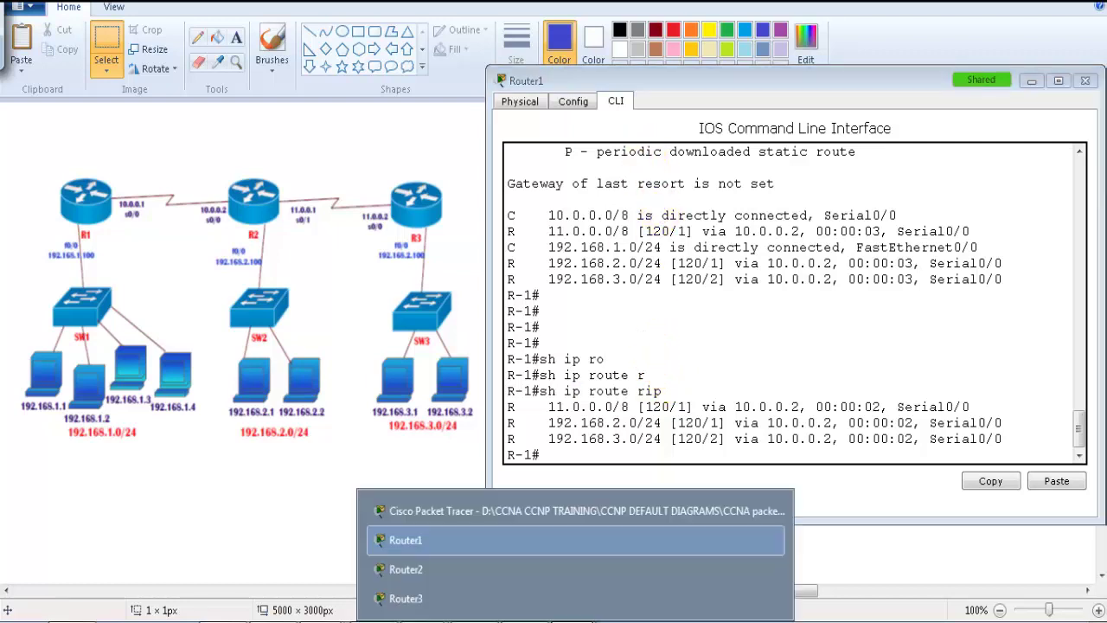
left_click(450, 598)
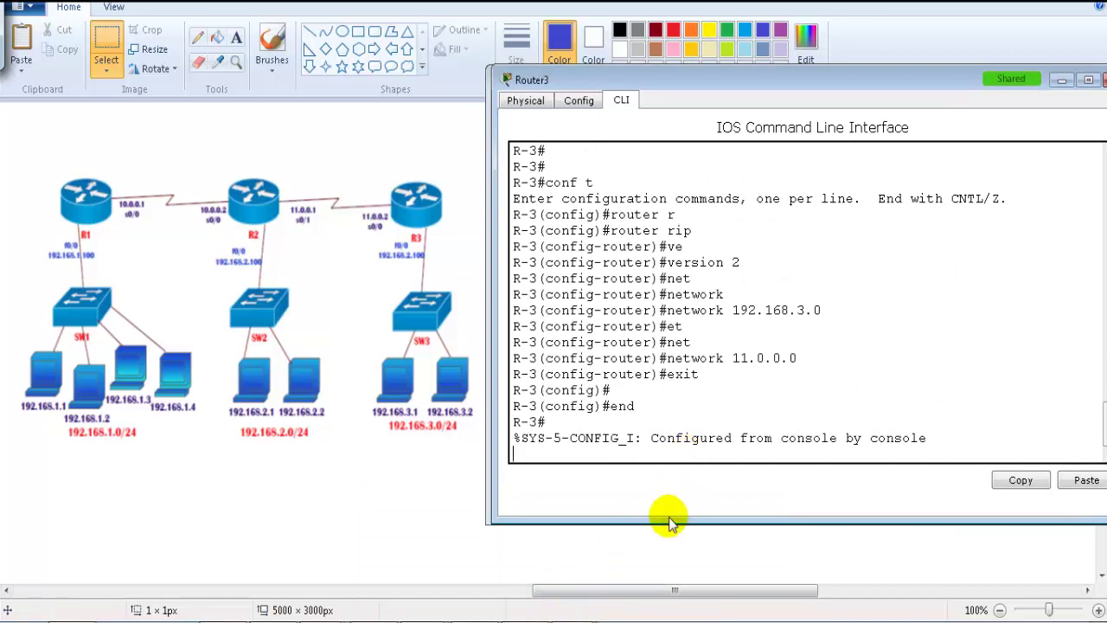
left_click(576, 620)
left_click(524, 567)
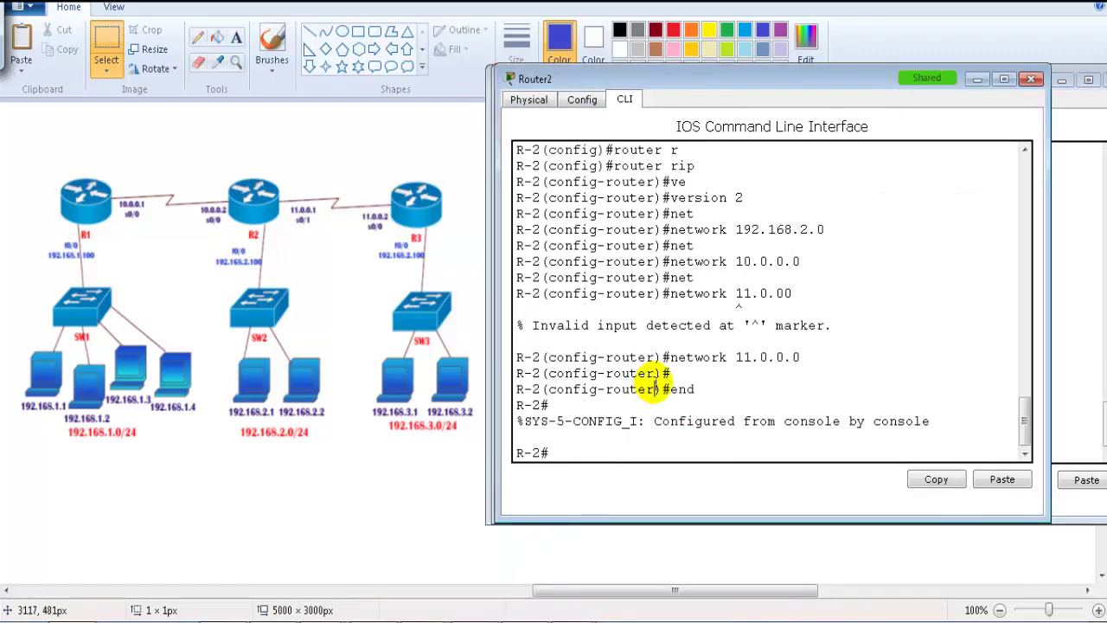
Display Router2's full IP routing table with show ip route
type("sh ip ru")
key("Tab")
key("Return")
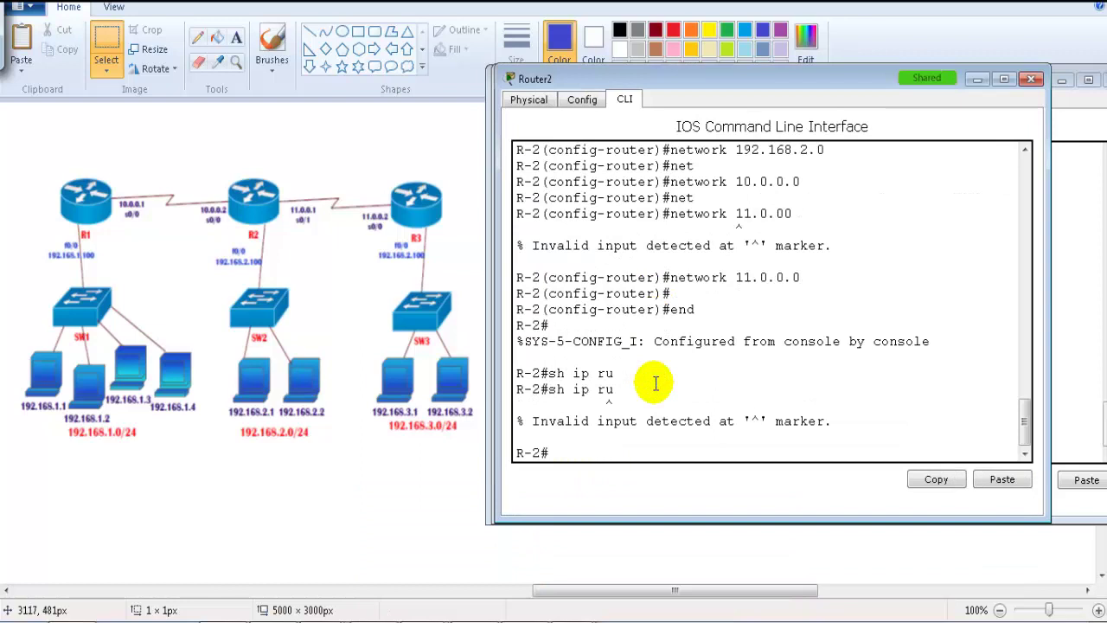
type("sh ip rou")
key("Tab")
key("Return")
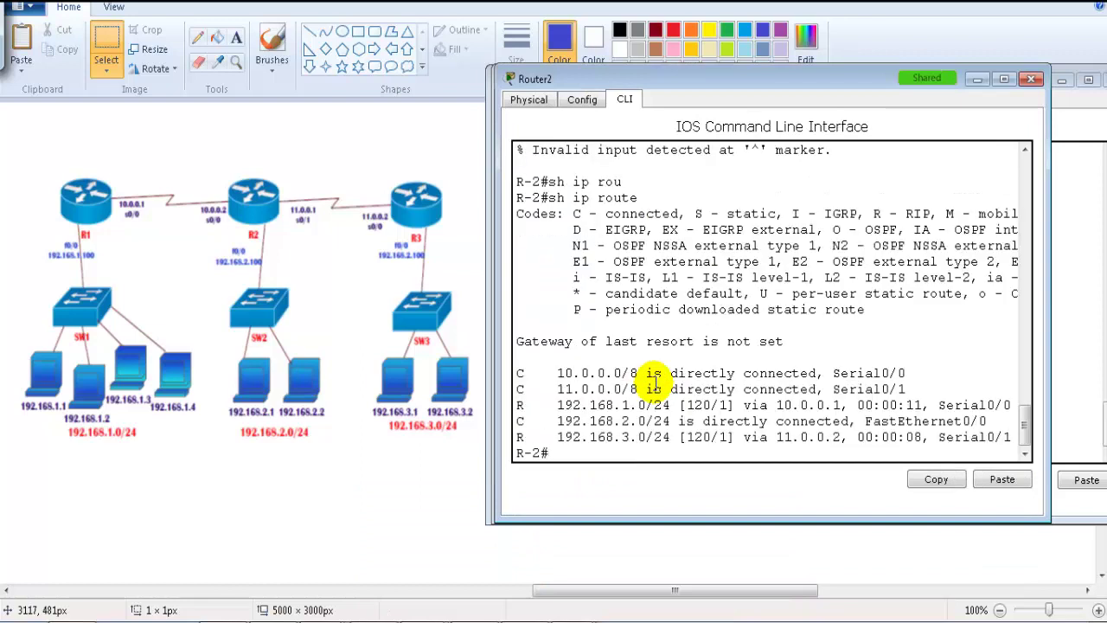
Highlight Router2's RIP route to 192.168.1.0 and trace it on the diagram in green, circling next hop 10.0.0.1
left_click_drag(557, 405, 845, 407)
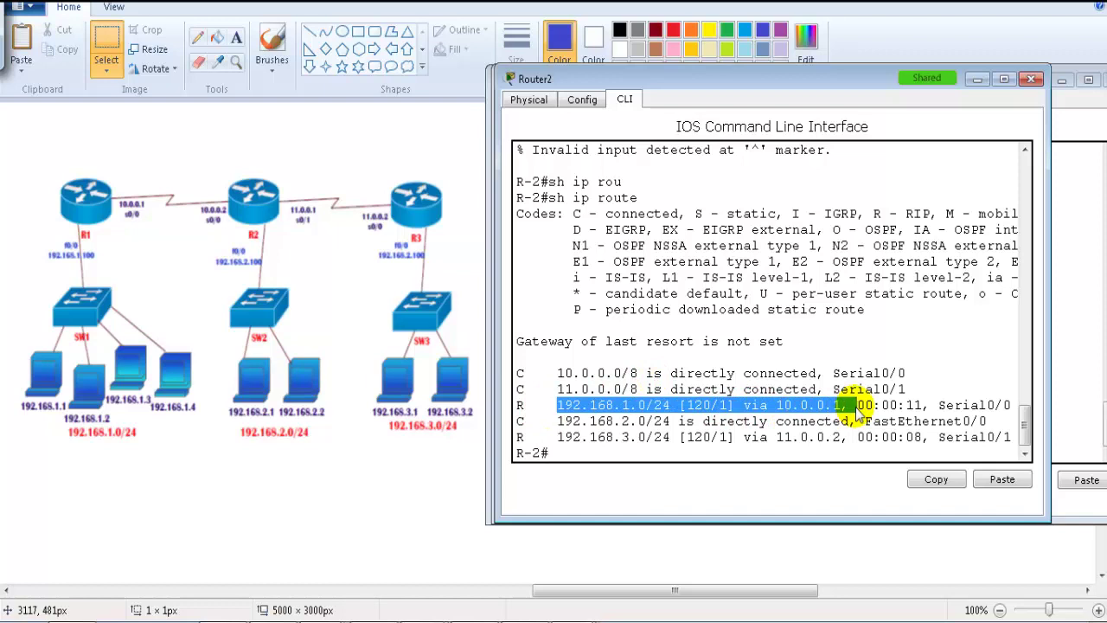
left_click_drag(242, 235, 126, 317)
mouse_move(160, 195)
left_mouse_down()
mouse_move(130, 186)
mouse_move(172, 223)
left_mouse_up()
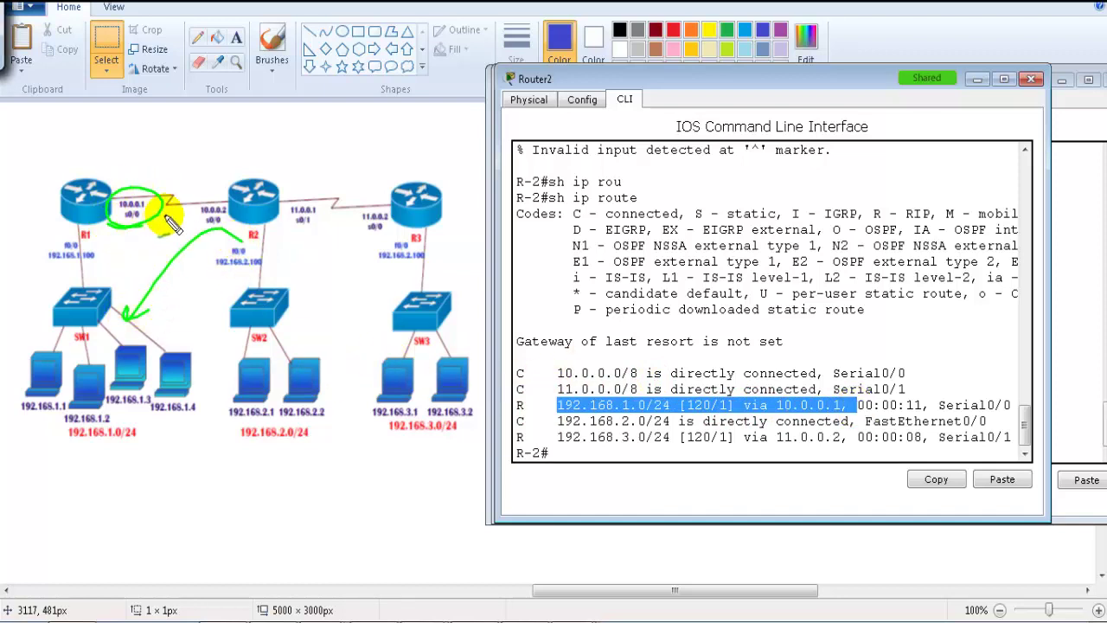
Trace Router2's path to 192.168.3.0 in magenta with next hop 11.0.0.2, and circle both next-hop addresses in the routing table
key("m")
left_click_drag(279, 236, 398, 328)
mouse_move(352, 235)
left_mouse_down()
mouse_move(407, 220)
mouse_move(358, 235)
left_mouse_up()
mouse_move(844, 441)
left_mouse_down()
mouse_move(791, 452)
mouse_move(805, 454)
mouse_move(800, 418)
left_mouse_up()
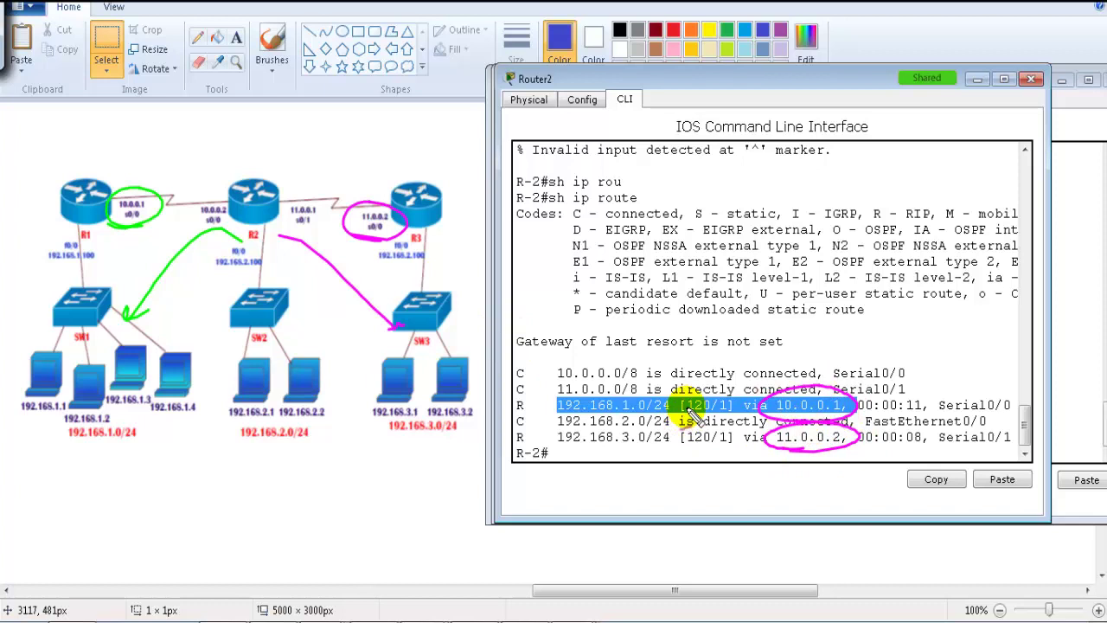
Clear the old markup, sketch magenta arrows between R1 and R2 and from R2 to R3, and erase them
key("Escape")
left_click(672, 389)
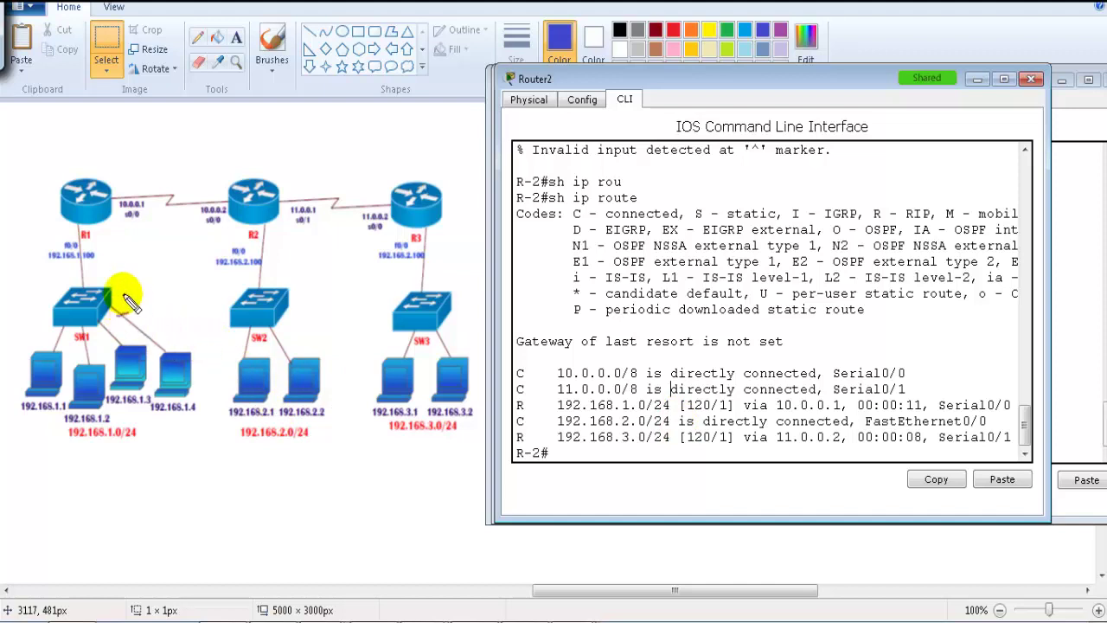
left_click_drag(139, 228, 227, 223)
left_click_drag(218, 217, 220, 233)
mouse_move(227, 190)
left_mouse_down()
mouse_move(131, 196)
mouse_move(145, 200)
left_mouse_up()
left_click_drag(285, 197, 386, 183)
left_click_drag(377, 174, 376, 189)
mouse_move(297, 207)
left_mouse_down()
mouse_move(383, 223)
mouse_move(377, 234)
left_mouse_up()
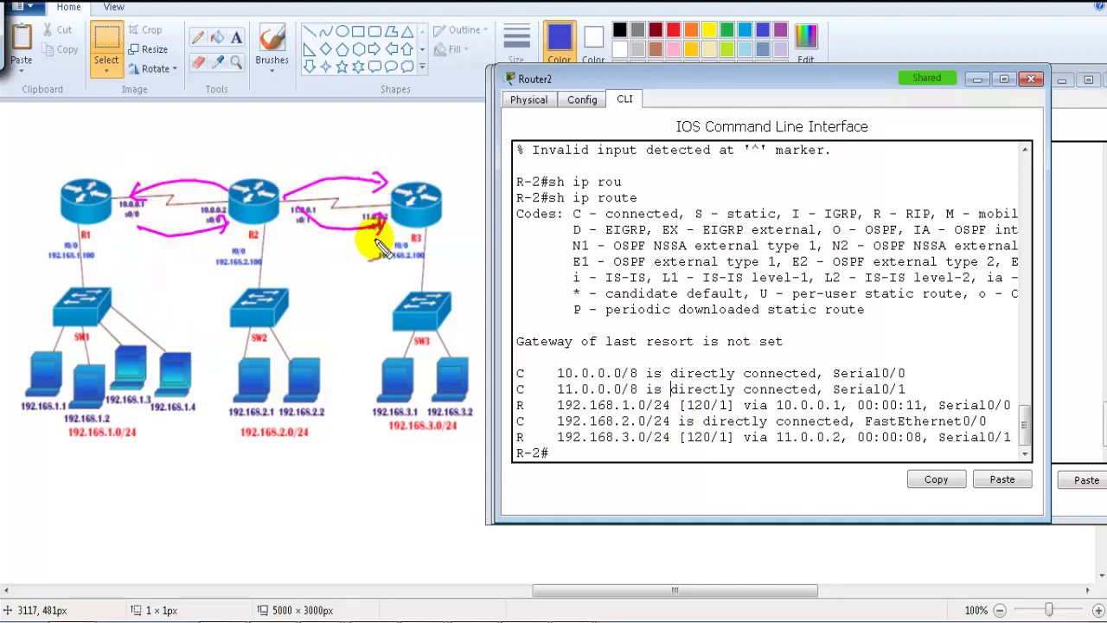
key("Escape")
left_click(671, 378)
left_click(672, 373)
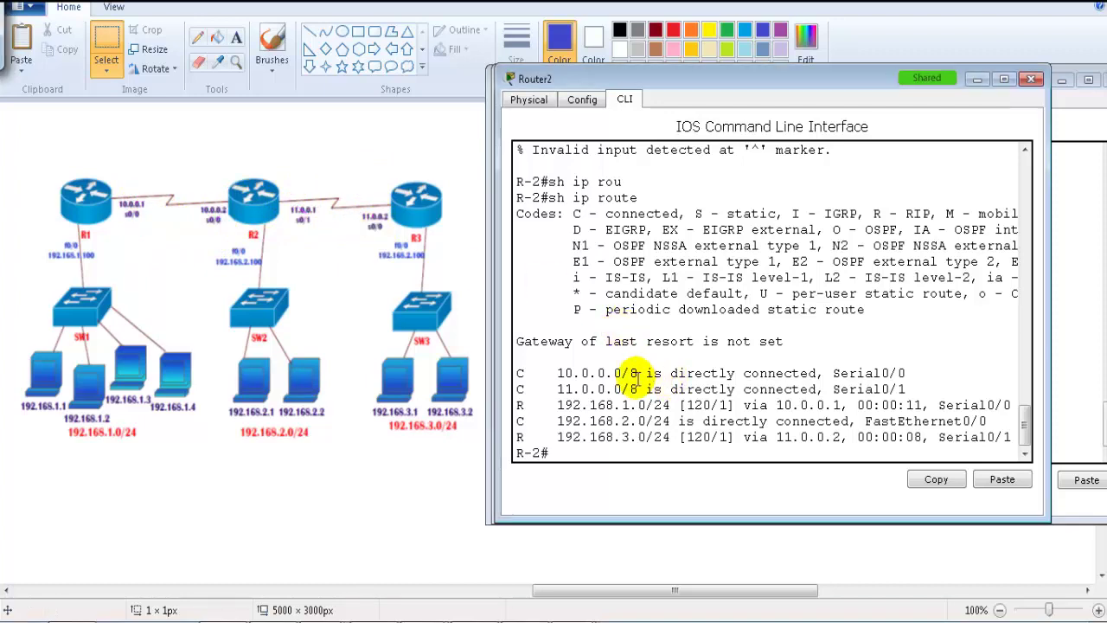
Display Router2's routing protocol details with show ip protocols
key("Return")
type("sh ip pro")
key("Tab")
key("Return")
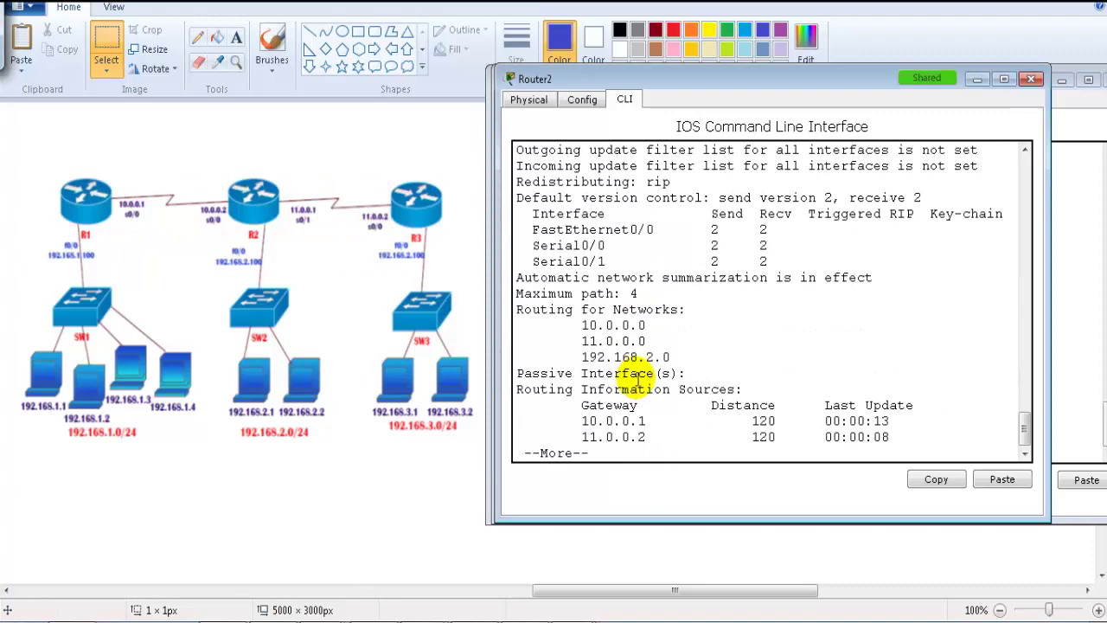
Highlight the routing protocol line and the update, invalid, hold-down and flush timers in Router2's protocol output
scroll(632, 270, "up", 3)
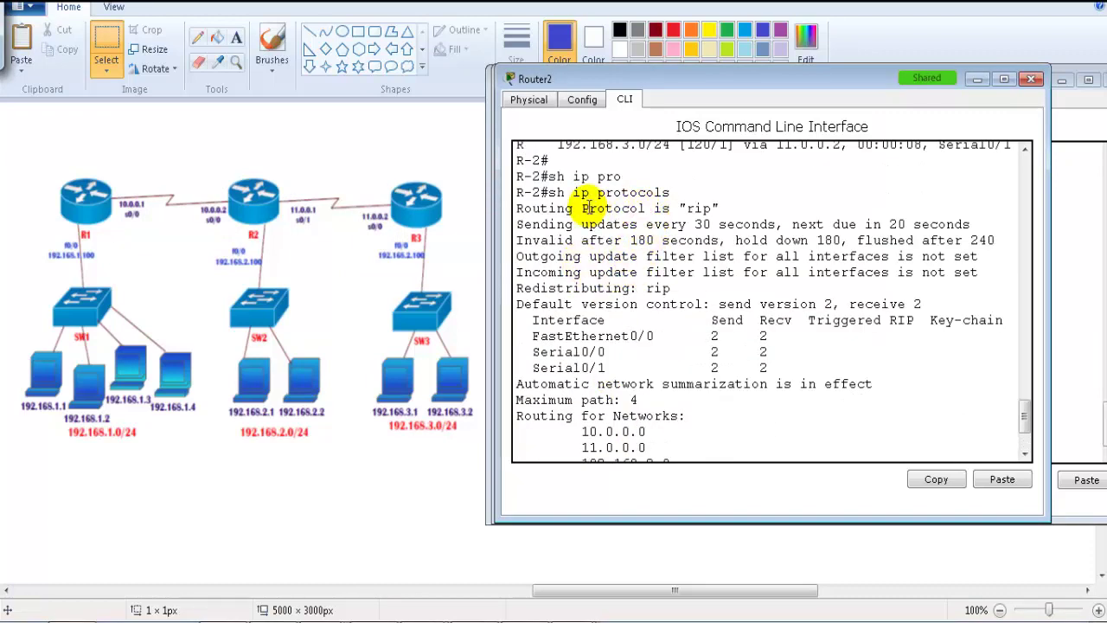
left_click_drag(589, 209, 833, 210)
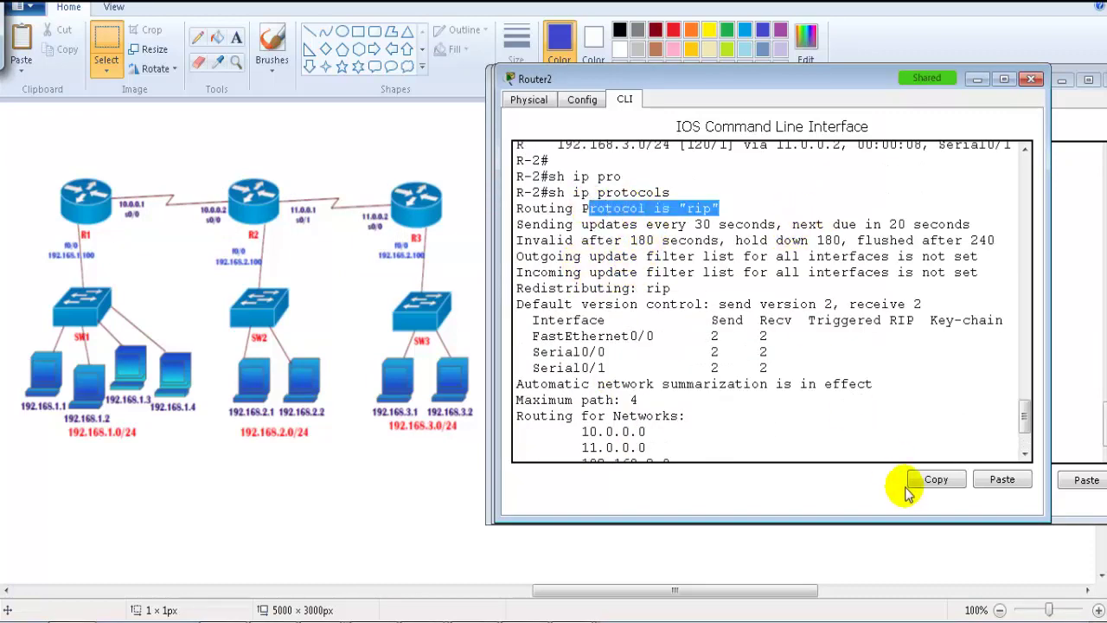
left_click_drag(649, 224, 986, 240)
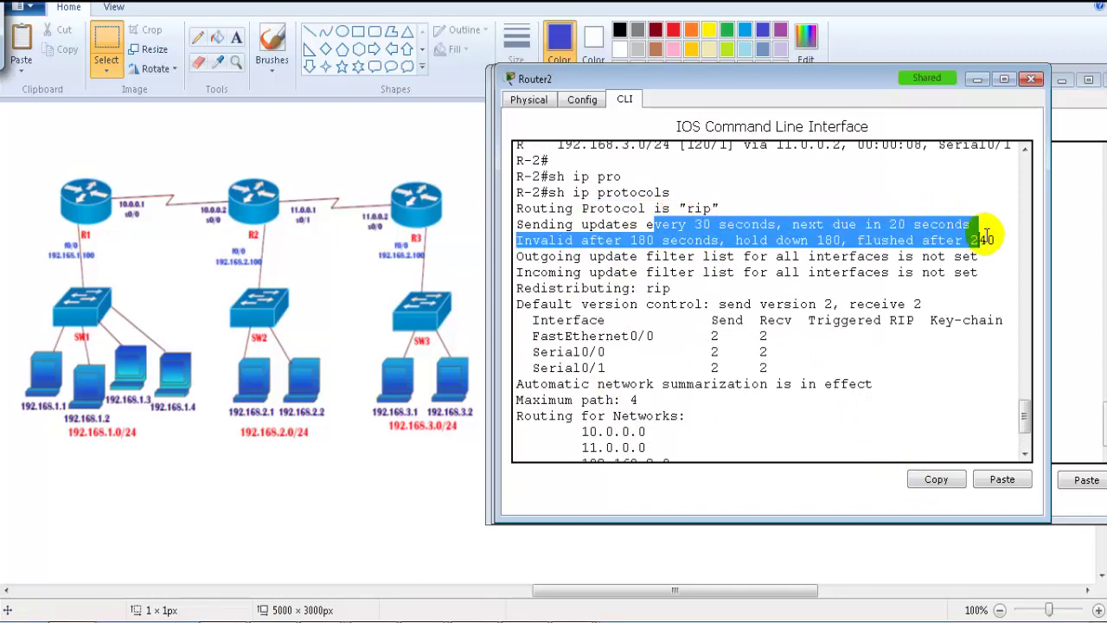
left_click(865, 235)
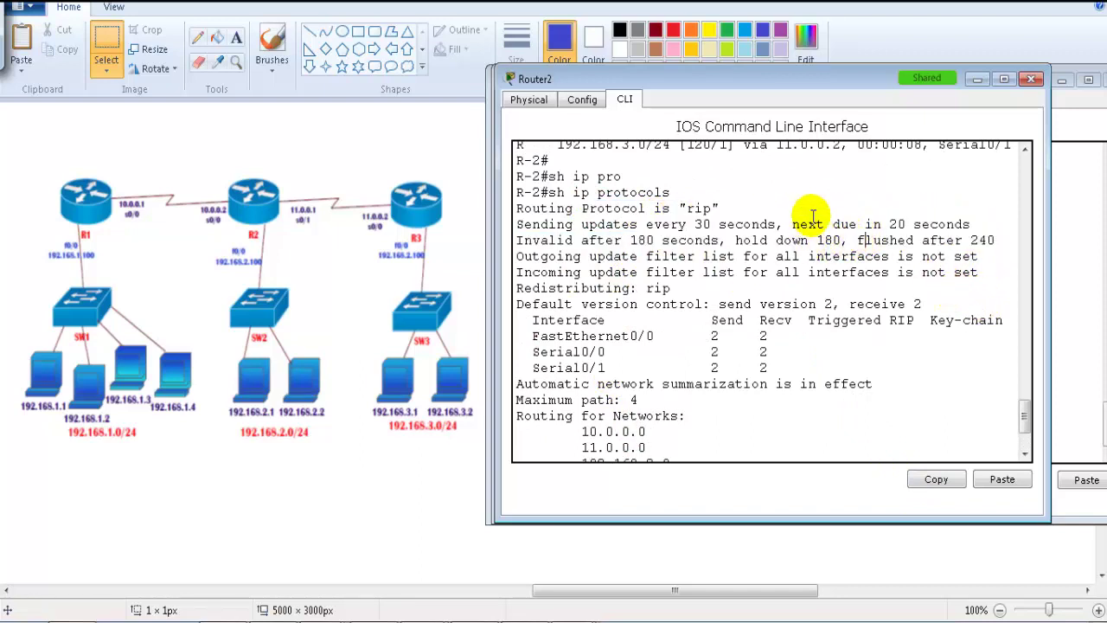
triple_click(808, 224)
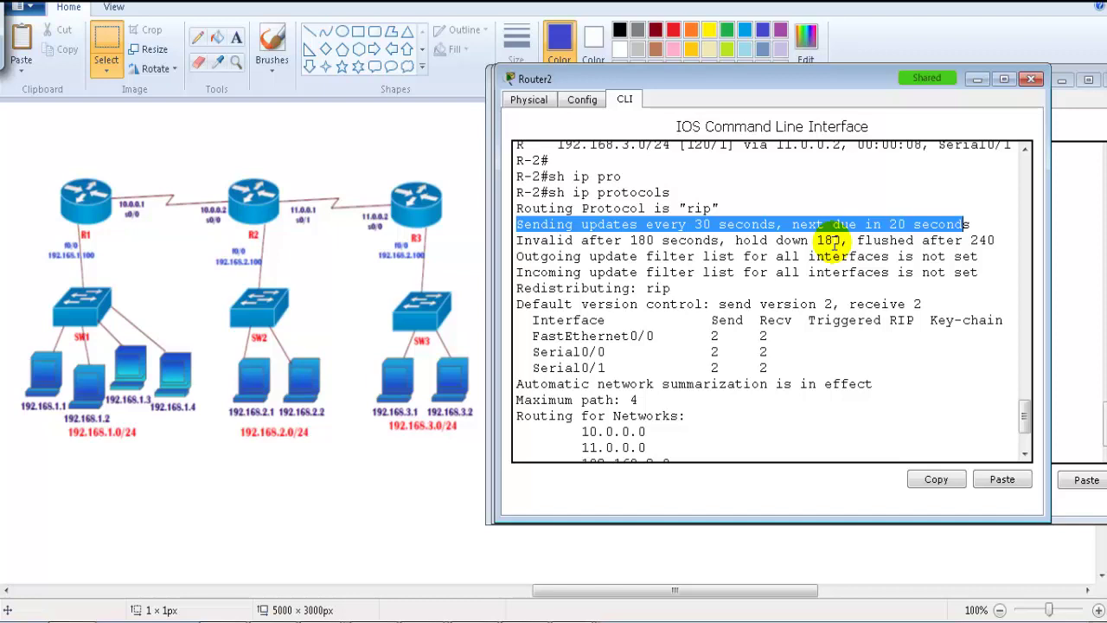
Highlight the version control line, the per-interface send and receive versions and the advertised networks, and show the remaining output
scroll(787, 311, "down", 1)
left_click_drag(720, 251, 929, 249)
left_click_drag(621, 267, 781, 318)
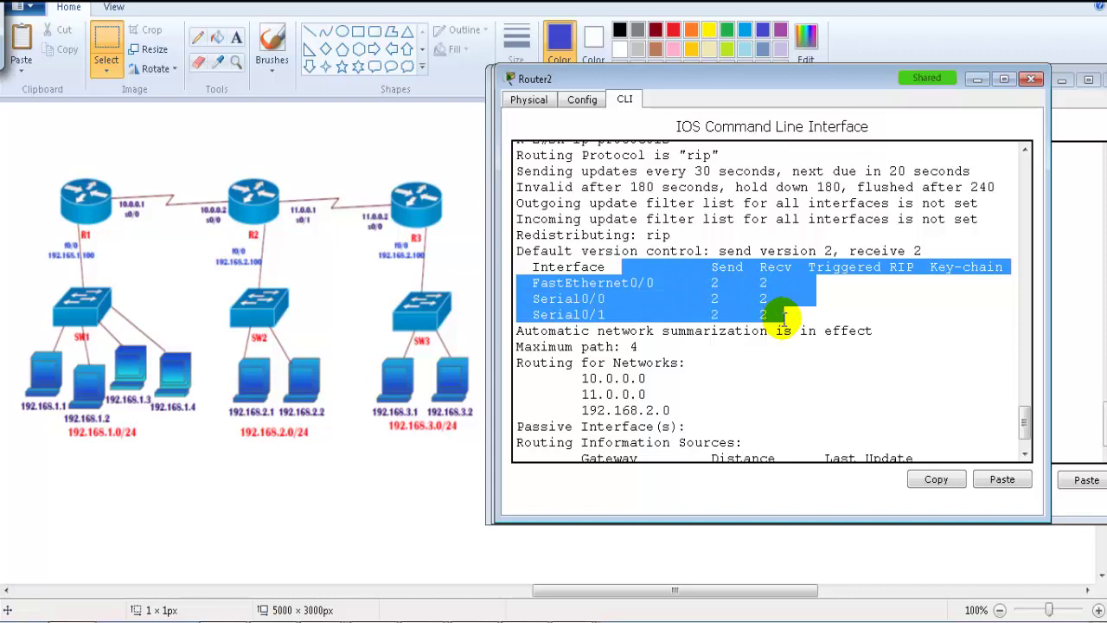
left_click(724, 381)
scroll(683, 386, "down", 1)
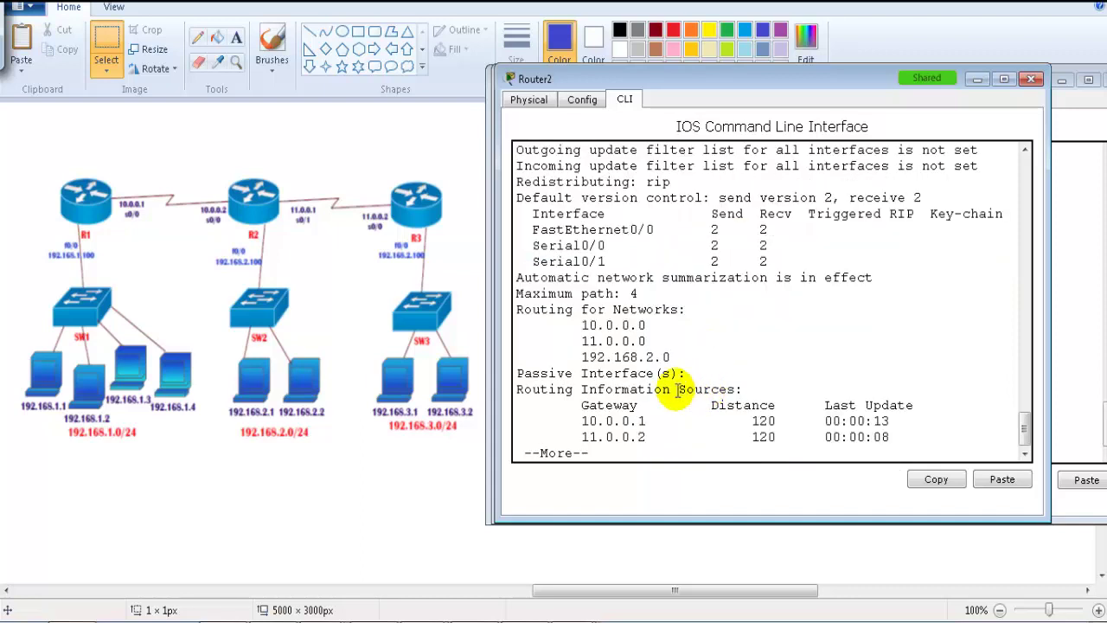
left_click_drag(581, 334, 678, 357)
key("space")
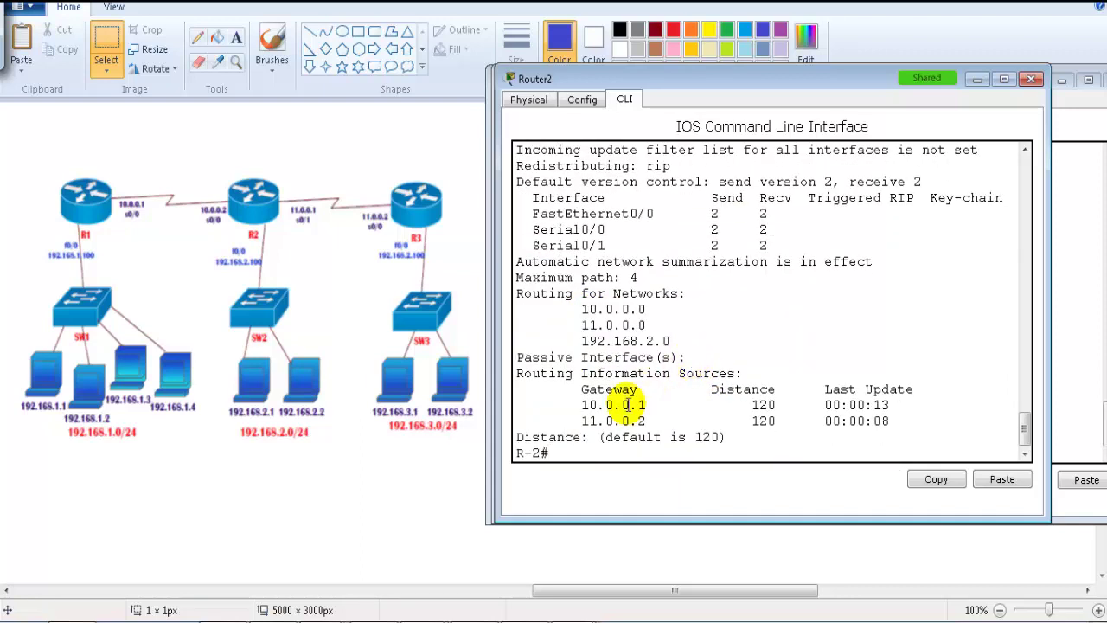
Highlight gateways 10.0.0.1 and 11.0.0.2, mark them on the diagram with arrows from R2 and handwritten addresses, and clear the markup
left_click_drag(581, 405, 651, 422)
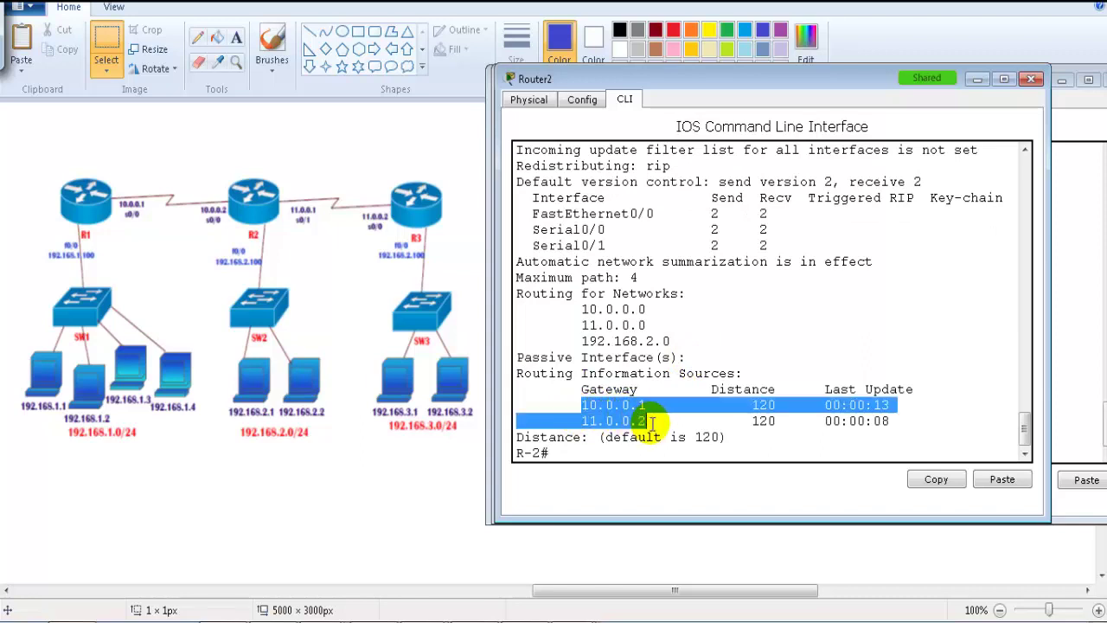
left_click_drag(224, 204, 145, 205)
mouse_move(281, 201)
left_mouse_down()
mouse_move(384, 185)
mouse_move(381, 204)
left_mouse_up()
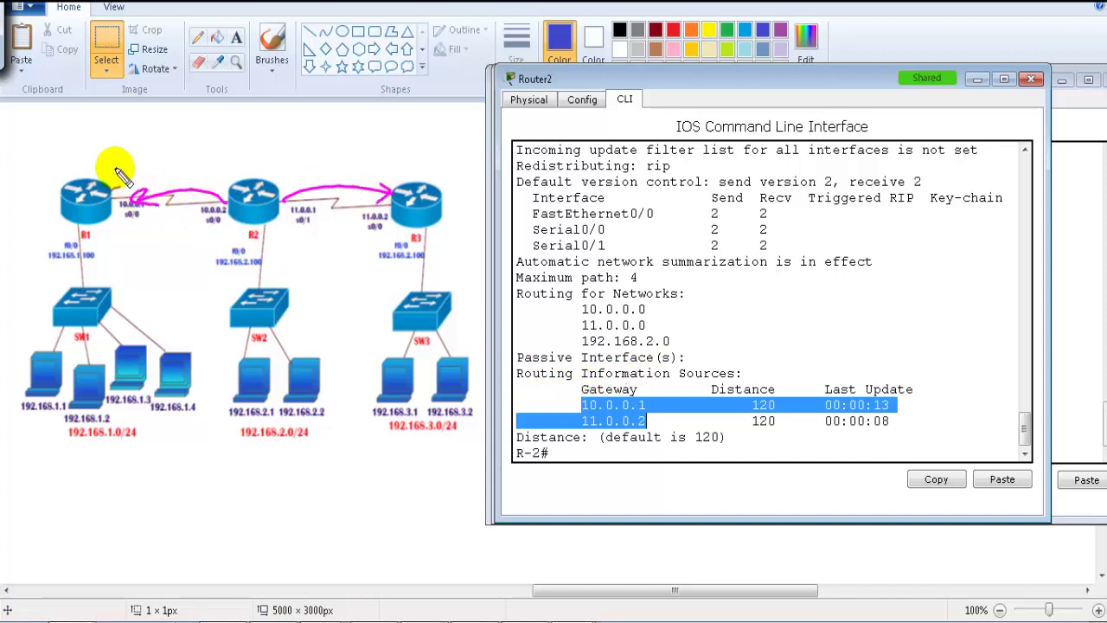
left_click_drag(154, 156, 162, 169)
left_click_drag(169, 141, 169, 158)
mouse_move(366, 147)
left_mouse_down()
mouse_move(373, 163)
mouse_move(399, 142)
mouse_move(441, 141)
left_mouse_up()
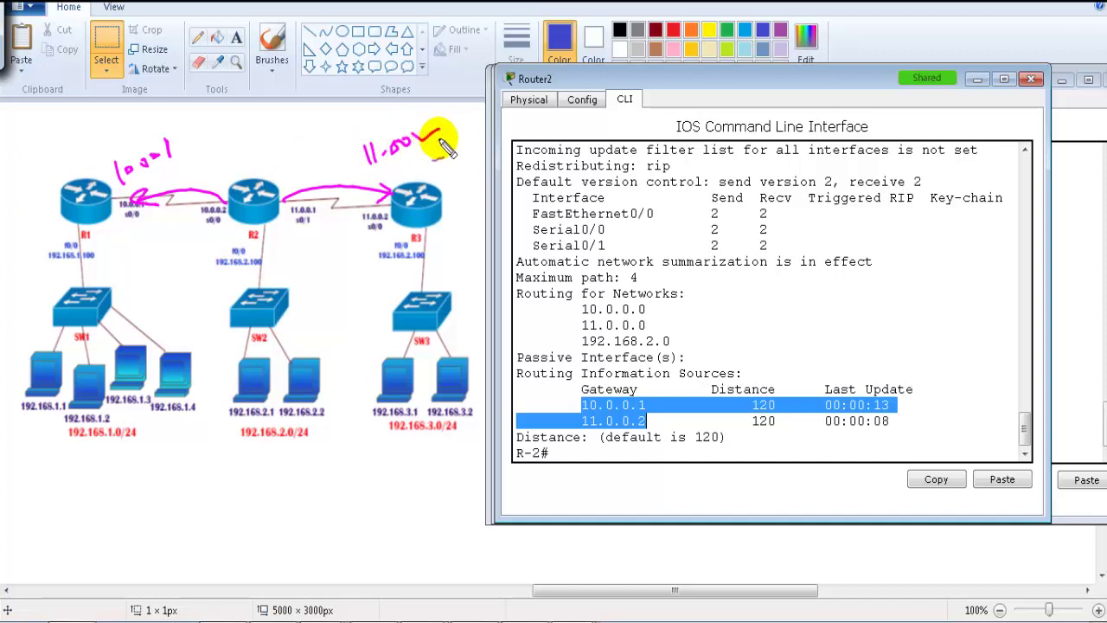
key("Escape")
left_click(734, 335)
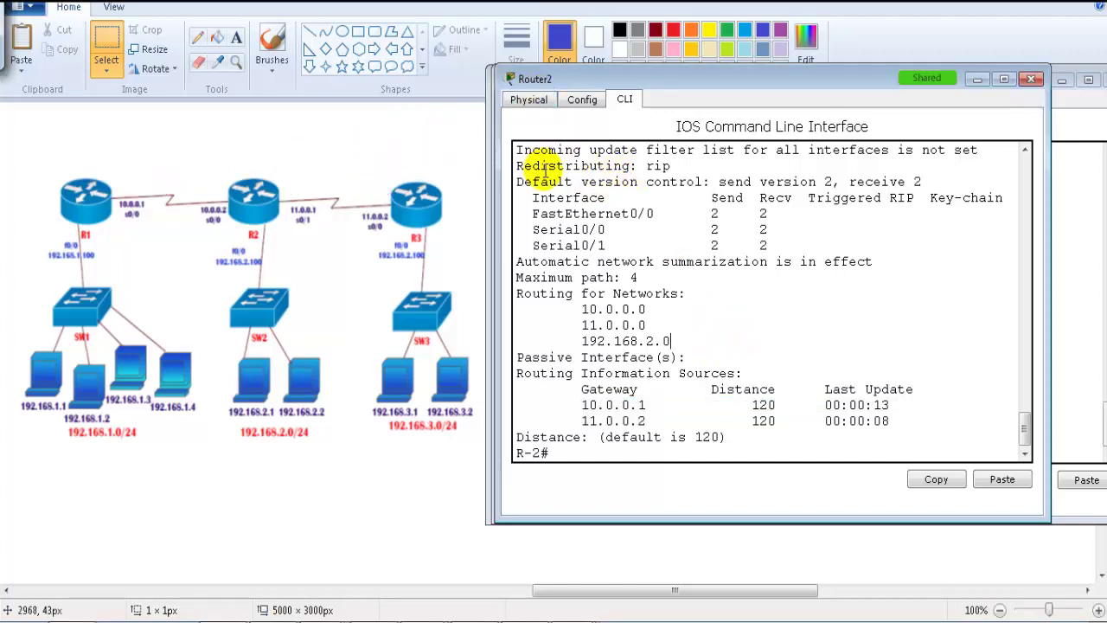
On the network diagram, sketch R1-to-R3 paths and a line from PC 192.168.1.2 to 192.168.3.1, removing each sketch
left_click(413, 482)
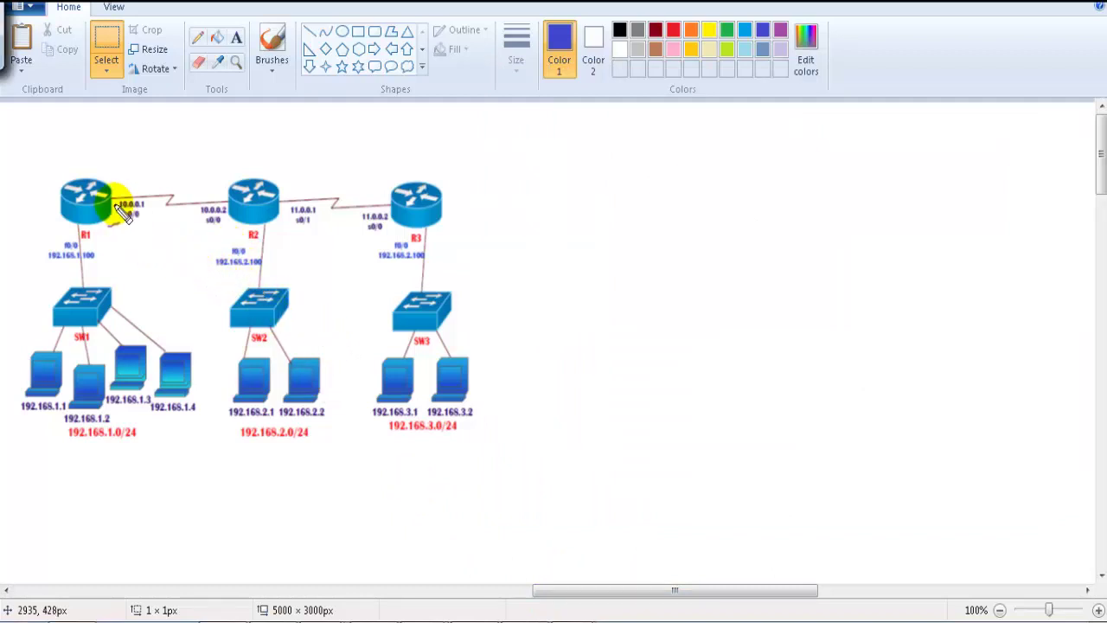
left_click_drag(97, 198, 419, 195)
left_click_drag(248, 237, 105, 186)
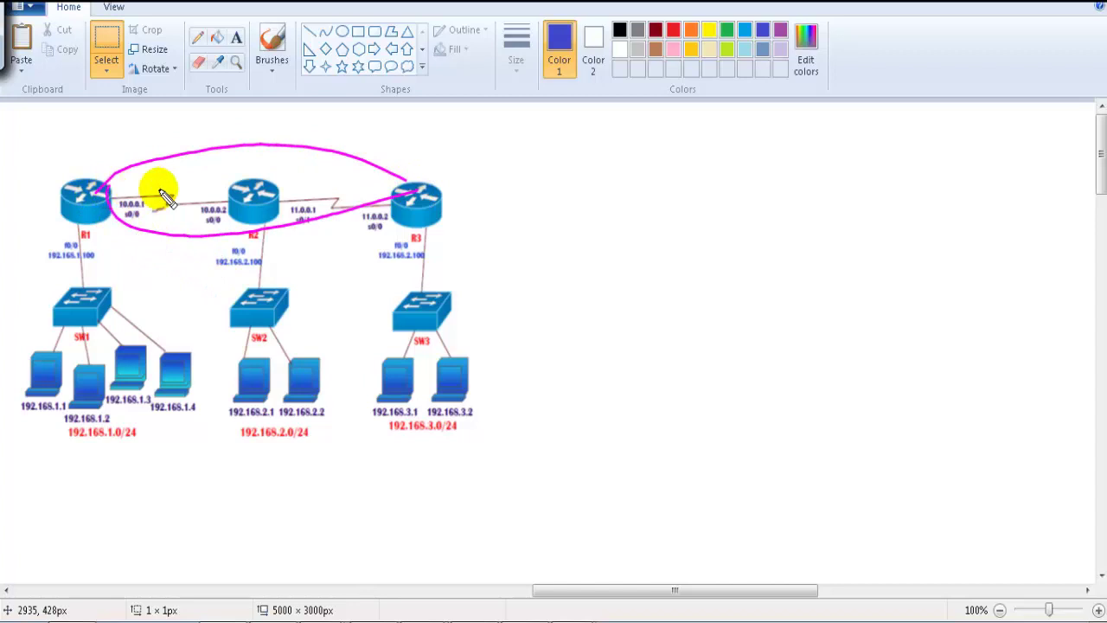
key("ctrl+z")
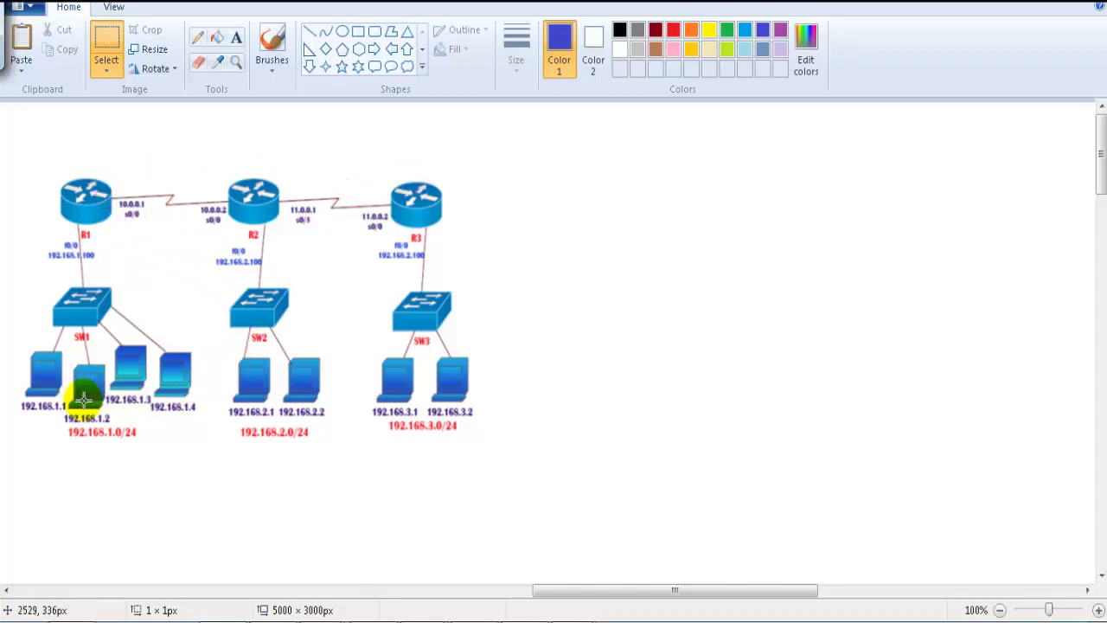
mouse_move(90, 392)
left_mouse_down()
mouse_move(42, 424)
mouse_move(45, 396)
mouse_move(69, 427)
mouse_move(206, 422)
mouse_move(385, 439)
mouse_move(395, 388)
mouse_move(412, 396)
left_mouse_up()
key("ctrl+z")
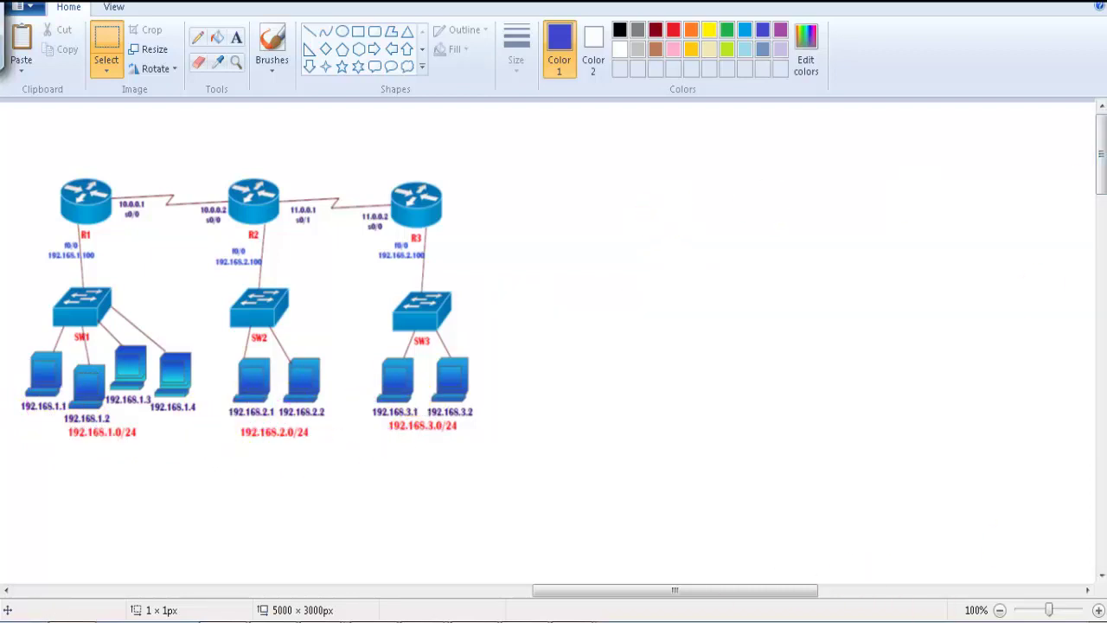
Switch to Packet Tracer and open the command prompt of PC 192.168.1.1, with its window placed beside the diagram
left_click(573, 507)
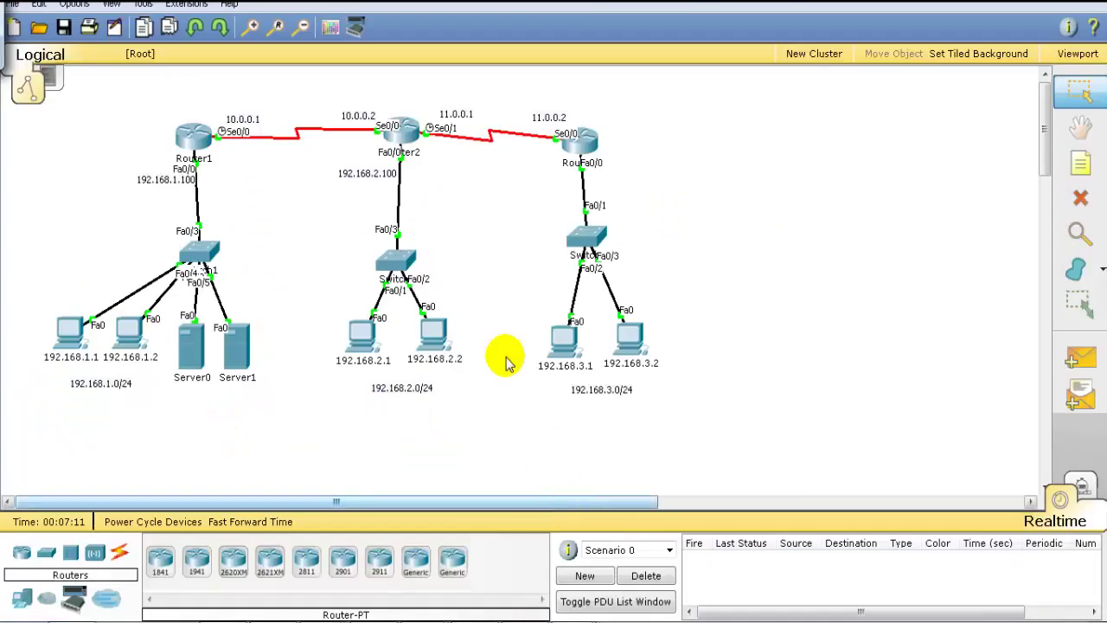
left_click(82, 333)
left_click(1024, 3)
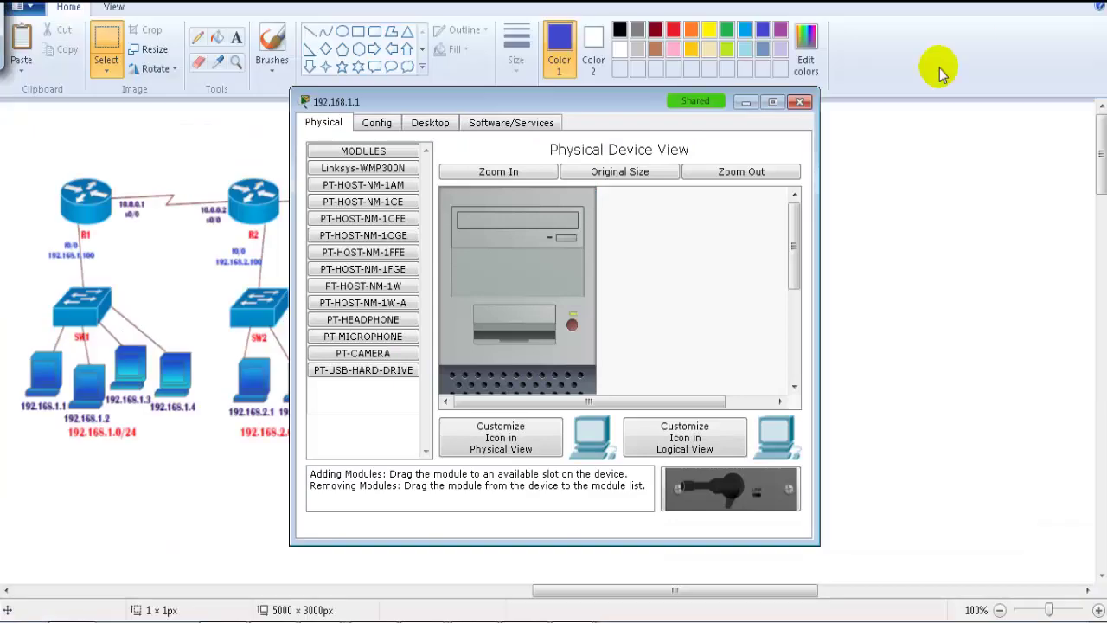
left_click_drag(582, 105, 753, 109)
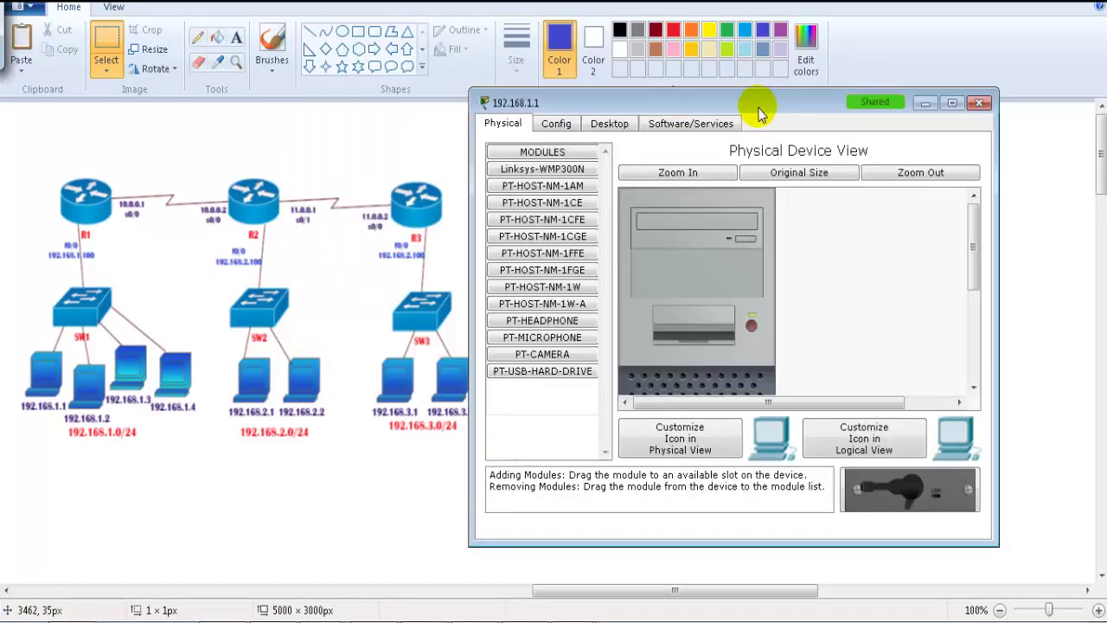
left_click(610, 122)
left_click(828, 188)
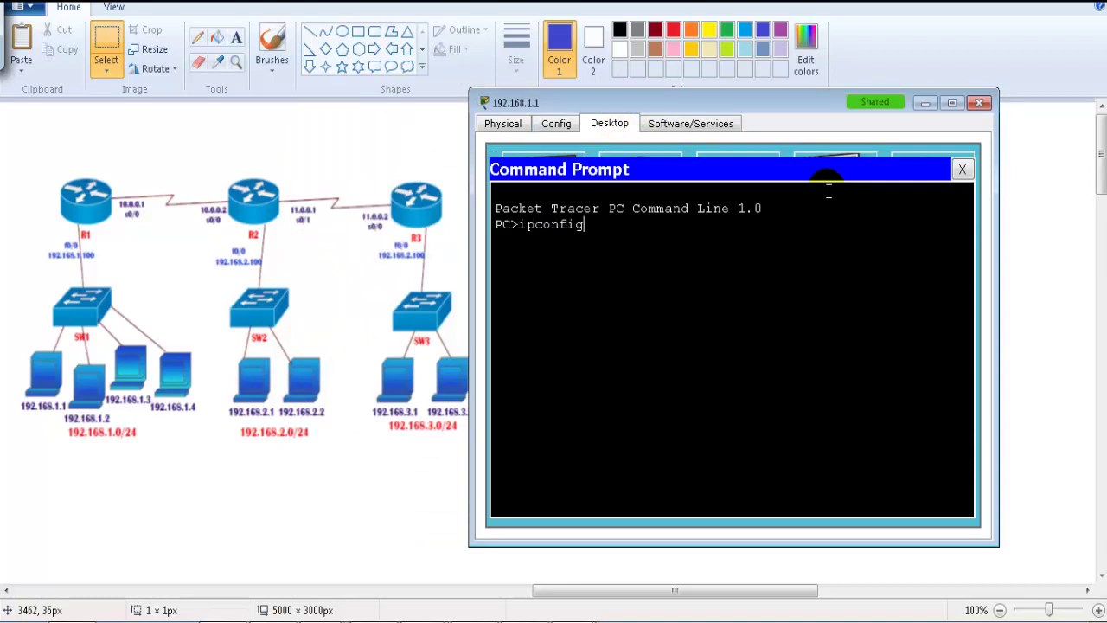
Display the PC's network settings with ipconfig and highlight its IP address
key("Return")
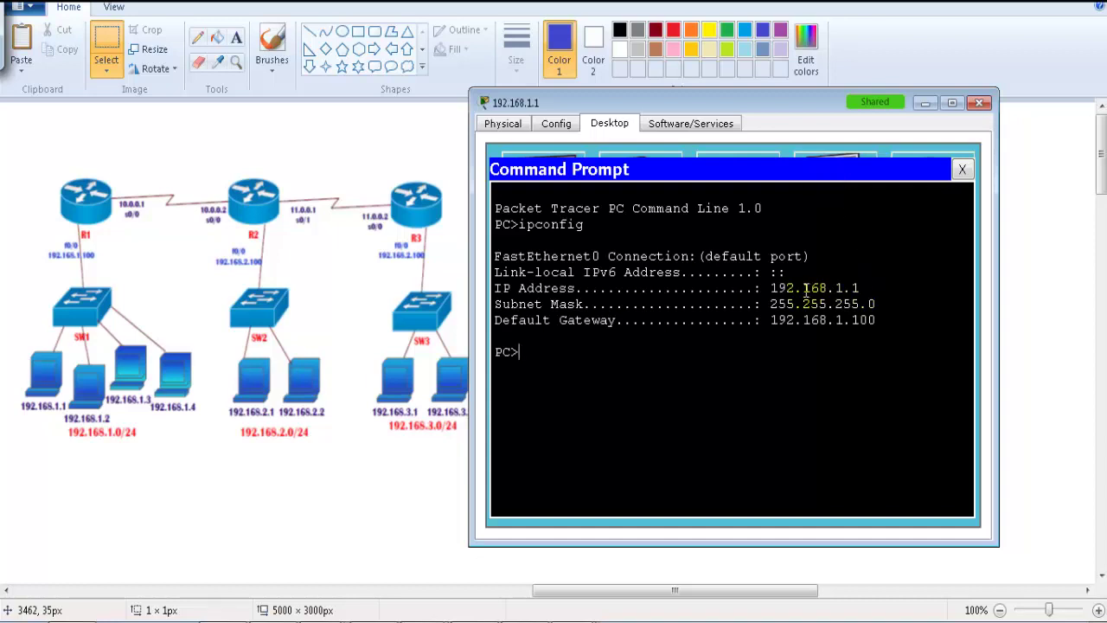
left_click_drag(804, 289, 890, 294)
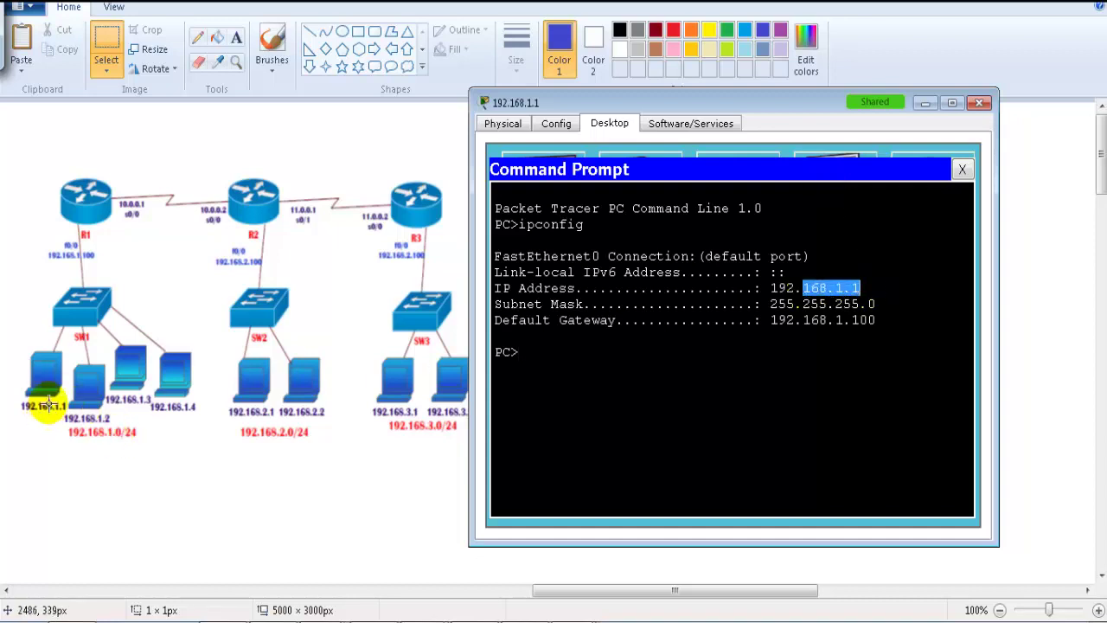
left_click(615, 410)
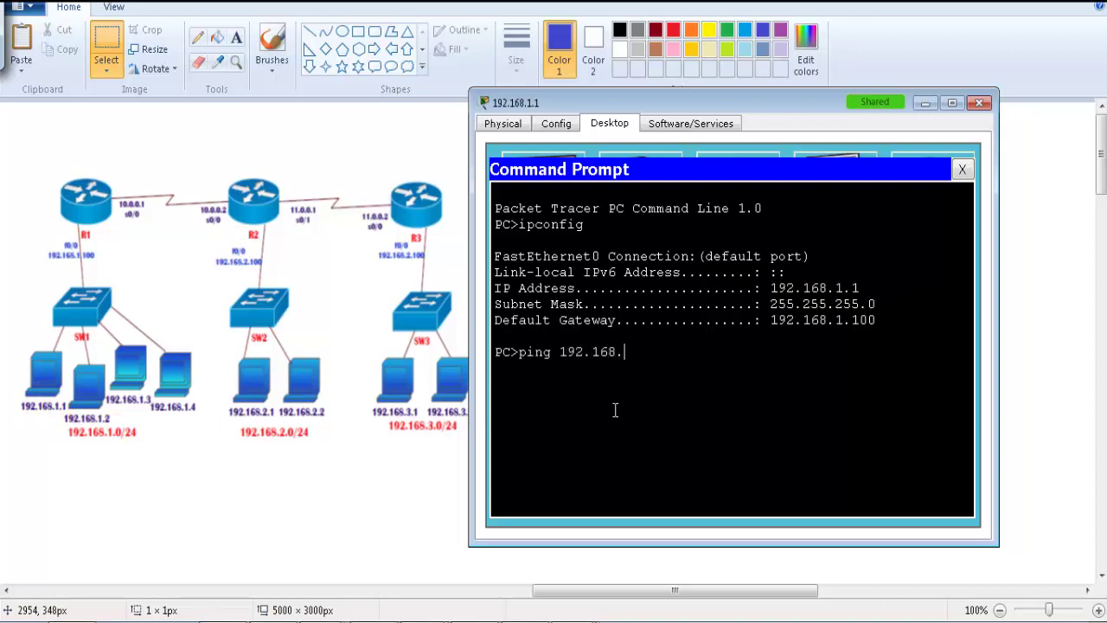
Ping 192.168.2.1 from PC 192.168.1.1 to test connectivity with the 192.168.2.0 network
type("ping 192.168.2.1")
key("Return")
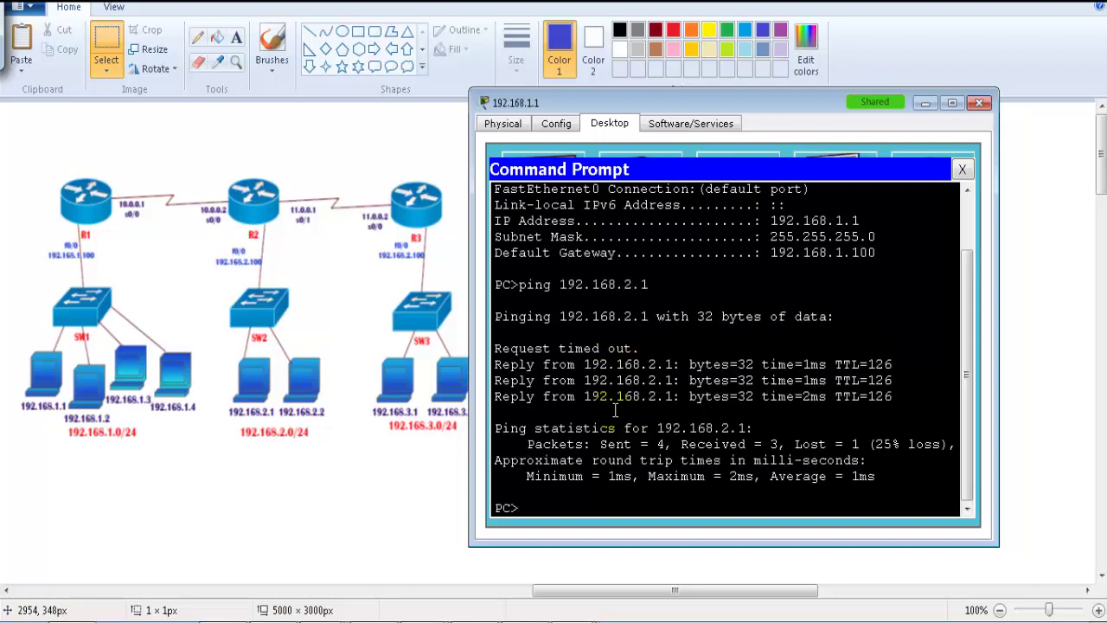
key("Return")
key("Return")
Ping 192.168.3.1 from PC 192.168.1.1 and highlight the reply lines
key("Up")
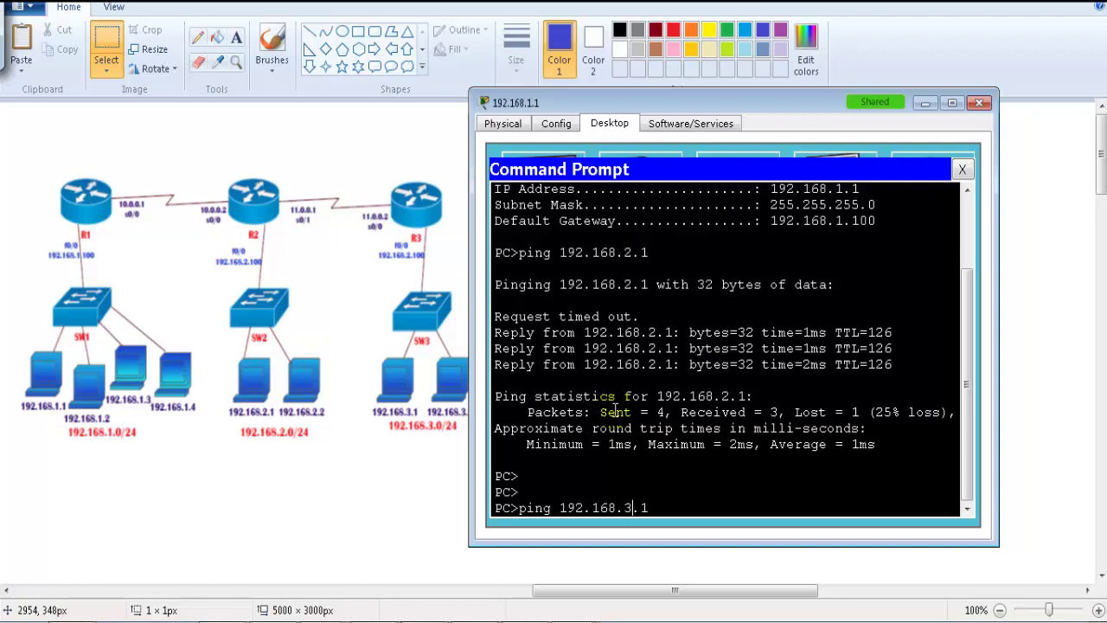
key("Return")
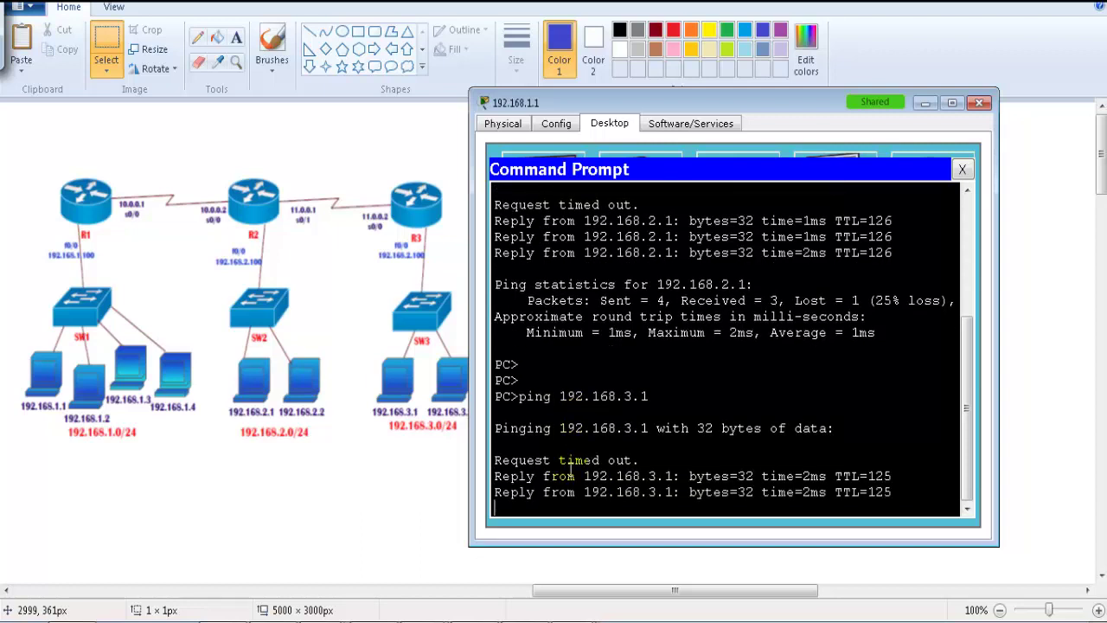
left_click_drag(545, 365, 623, 401)
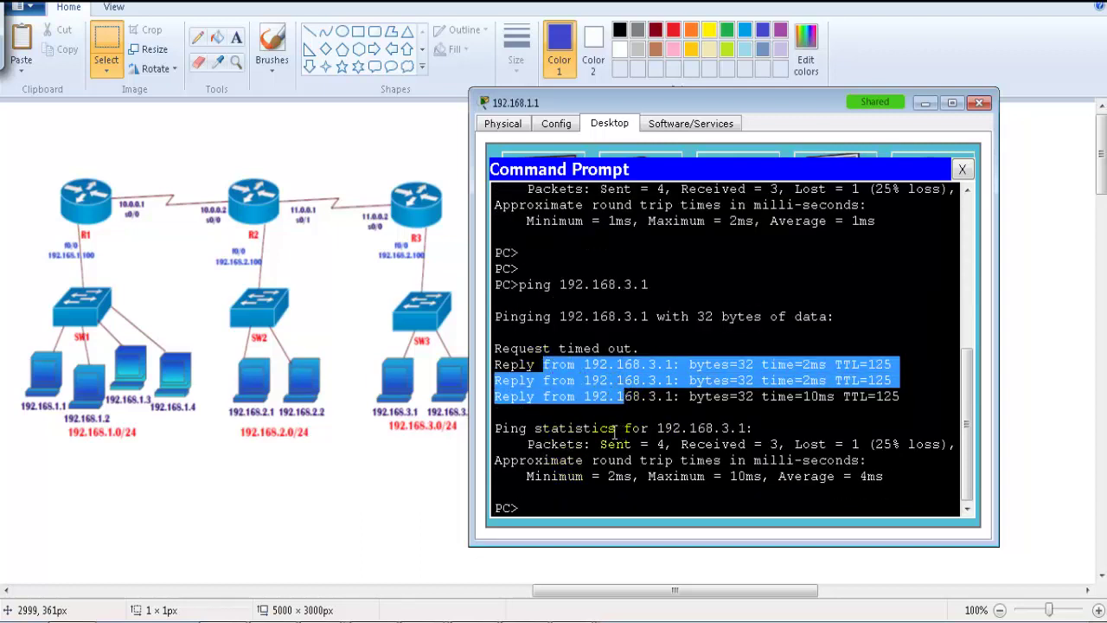
Trace the route to 192.168.3.1 with tracert and highlight the hop addresses
left_click(614, 431)
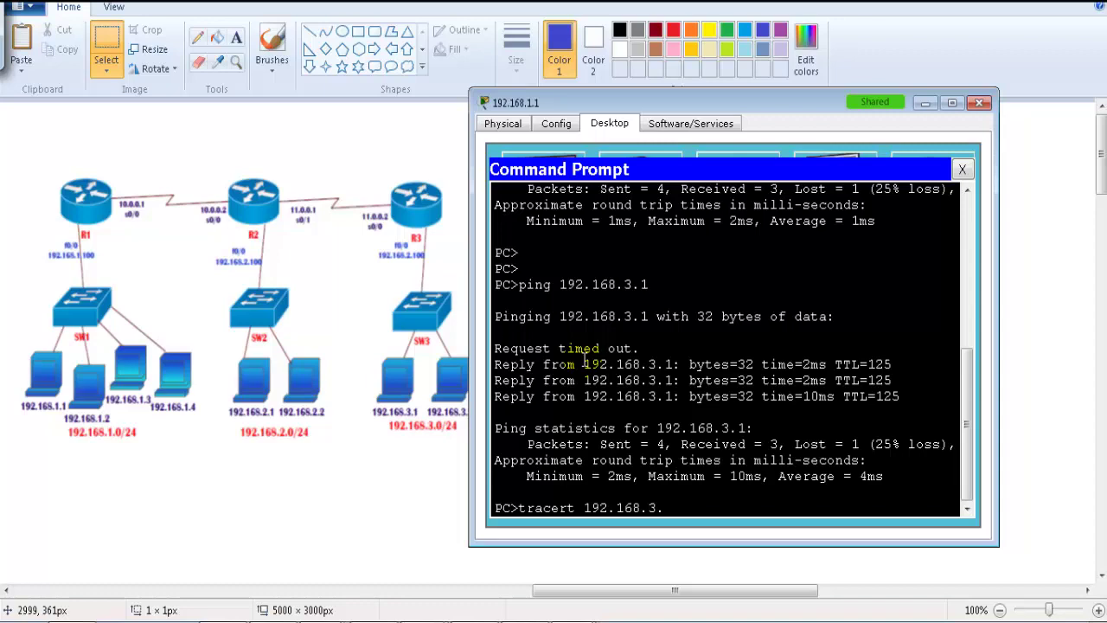
type("1")
key("Return")
left_click_drag(754, 396, 882, 396)
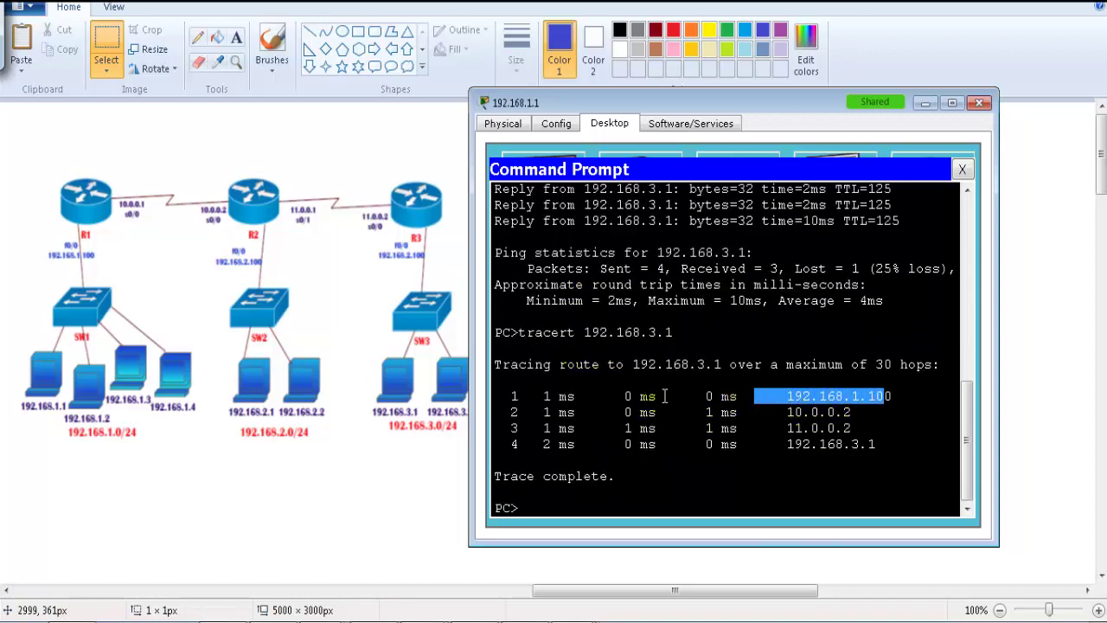
left_click_drag(786, 428, 890, 449)
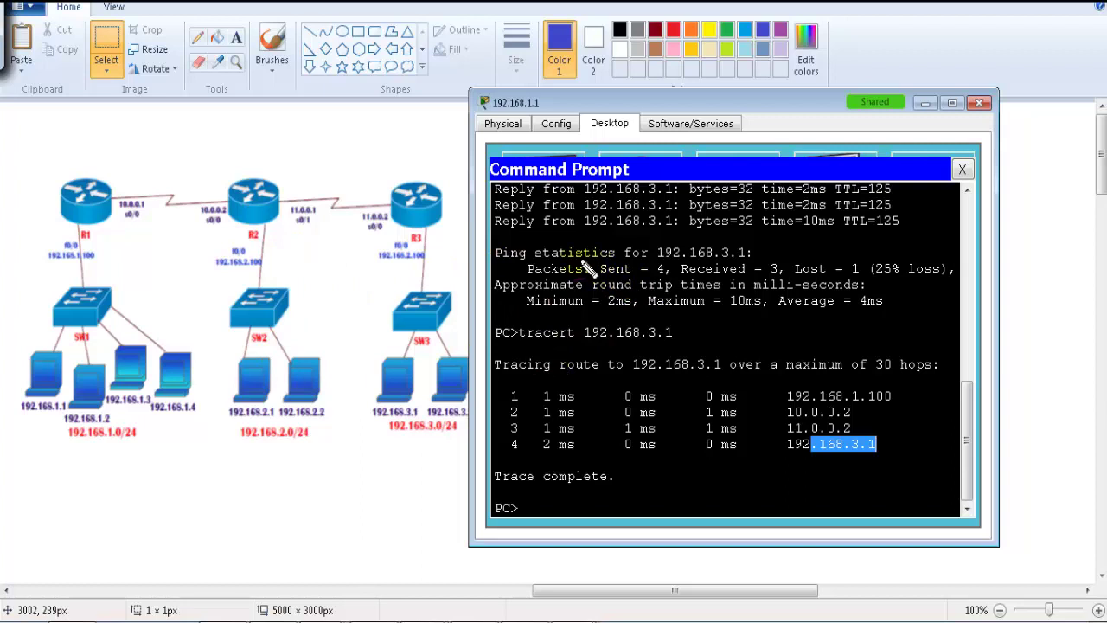
Handwrite "Easy" and "Automated" in magenta over the command prompt and underline both words
mouse_move(594, 275)
left_mouse_down()
mouse_move(607, 256)
mouse_move(659, 258)
mouse_move(650, 280)
mouse_move(593, 291)
left_mouse_up()
mouse_move(595, 338)
left_mouse_down()
mouse_move(616, 346)
mouse_move(607, 329)
mouse_move(737, 298)
left_mouse_up()
left_click_drag(624, 346, 710, 320)
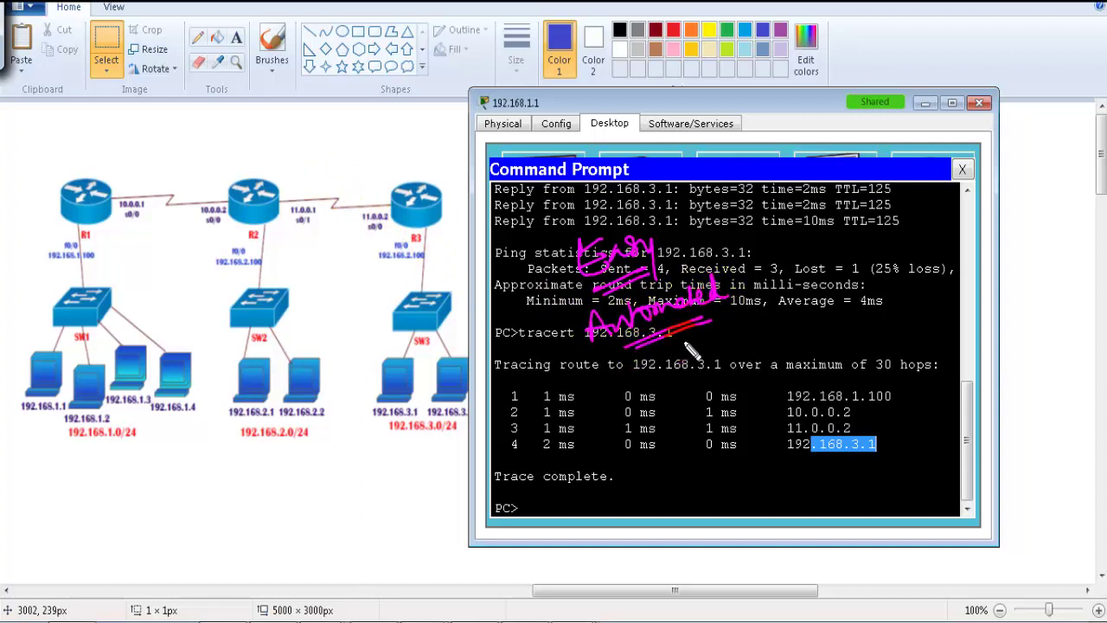
Draw an R1-to-R3 arrow, note protocol selection and advertising, circle R1's two interface addresses, clear all markup and return to the diagram
left_click_drag(112, 188, 375, 172)
mouse_move(164, 232)
left_mouse_down()
mouse_move(164, 255)
mouse_move(156, 234)
mouse_move(168, 248)
mouse_move(215, 248)
mouse_move(226, 227)
mouse_move(318, 218)
mouse_move(320, 194)
left_mouse_up()
left_click_drag(132, 258, 147, 254)
mouse_move(141, 295)
left_mouse_down()
mouse_move(210, 281)
mouse_move(232, 259)
mouse_move(260, 268)
left_mouse_up()
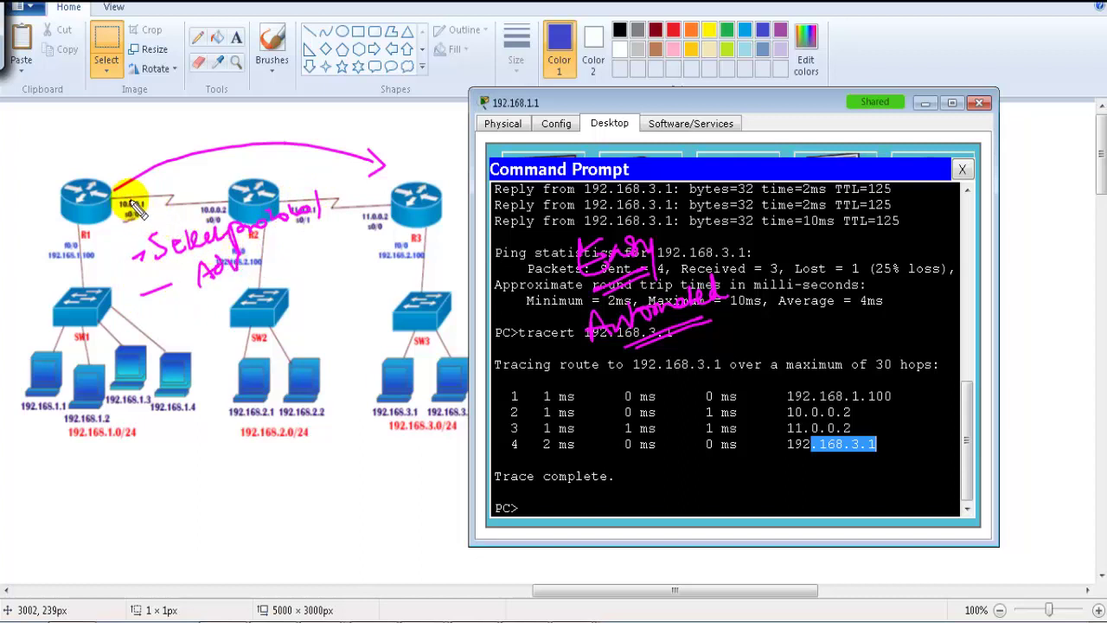
left_click_drag(135, 208, 121, 192)
mouse_move(86, 230)
left_mouse_down()
mouse_move(74, 251)
mouse_move(82, 246)
left_mouse_up()
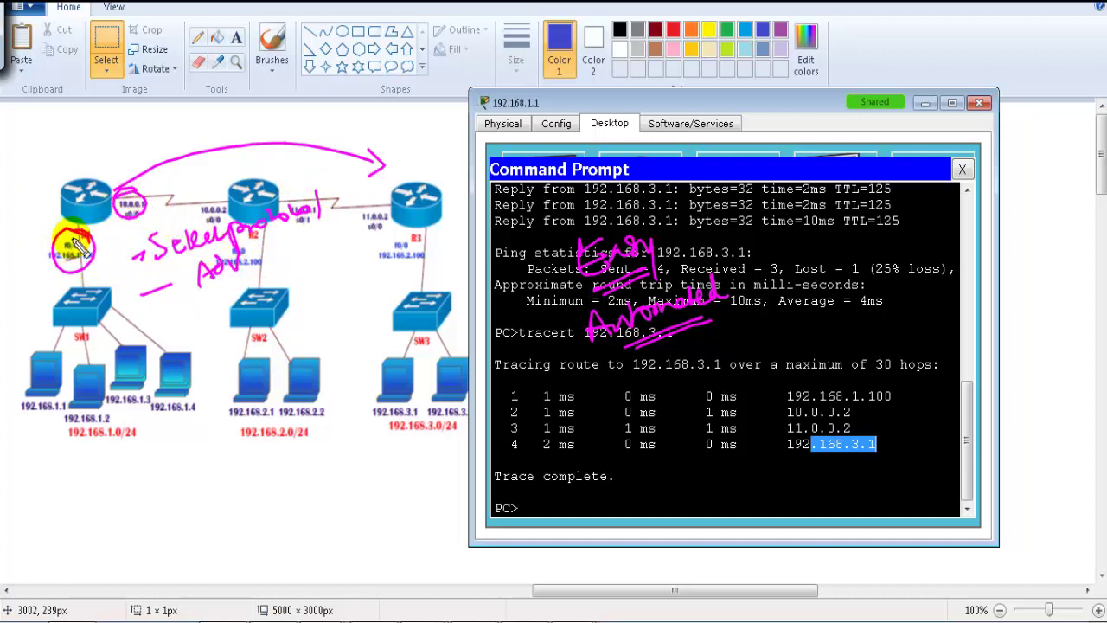
key("Escape")
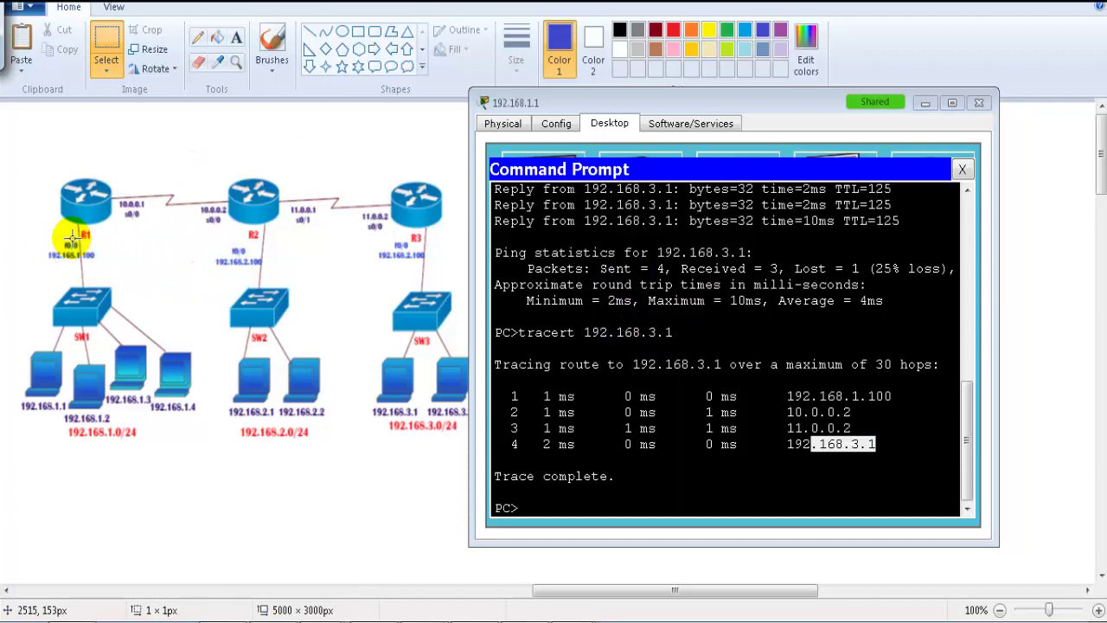
left_click(404, 415)
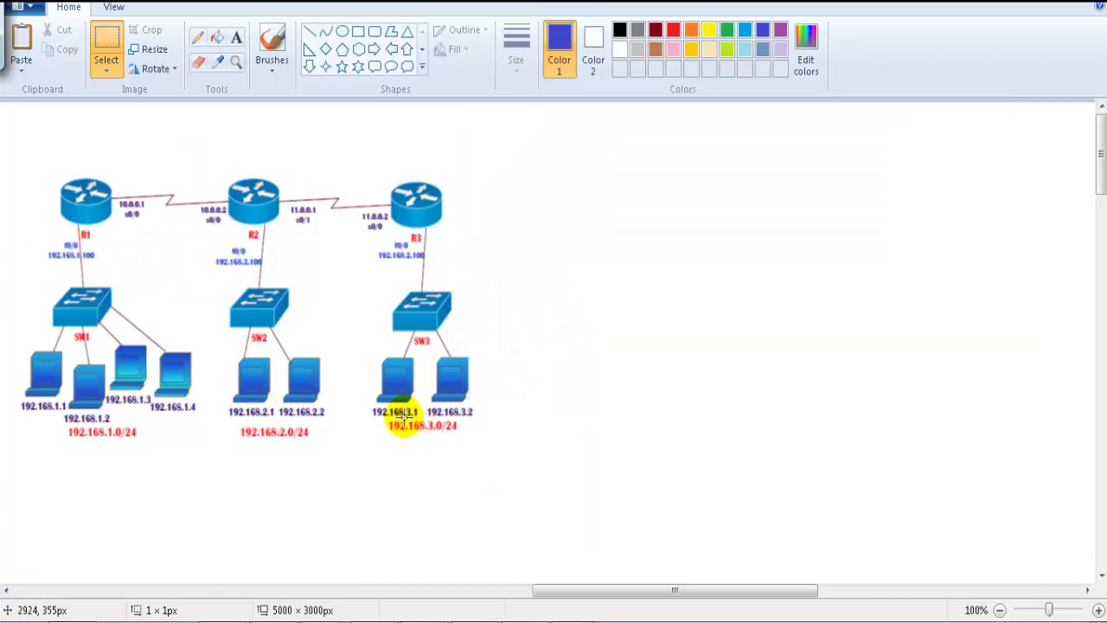